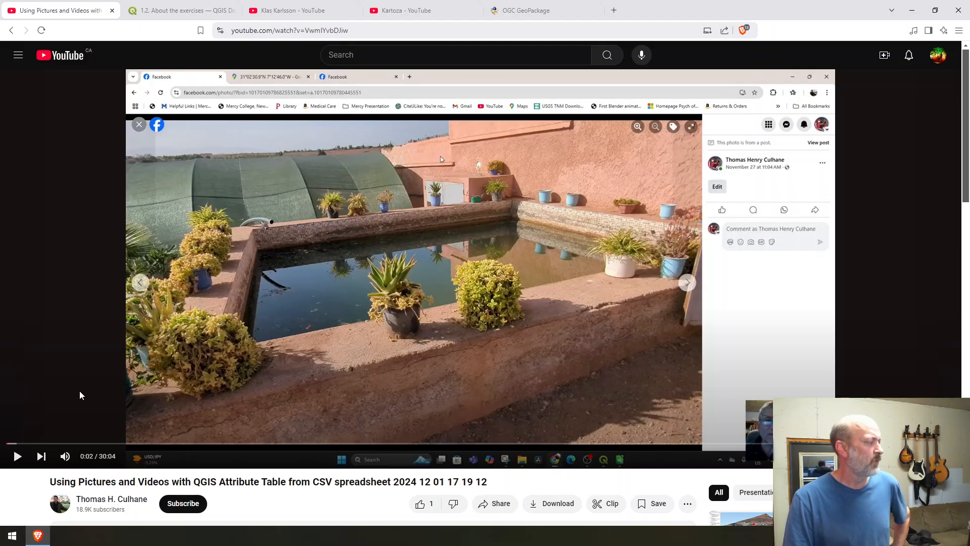
Step: Skip ahead in the paused video to the project sites spreadsheet, ending at 1:27
{"action": "left_click", "coordinate": [34, 445]}
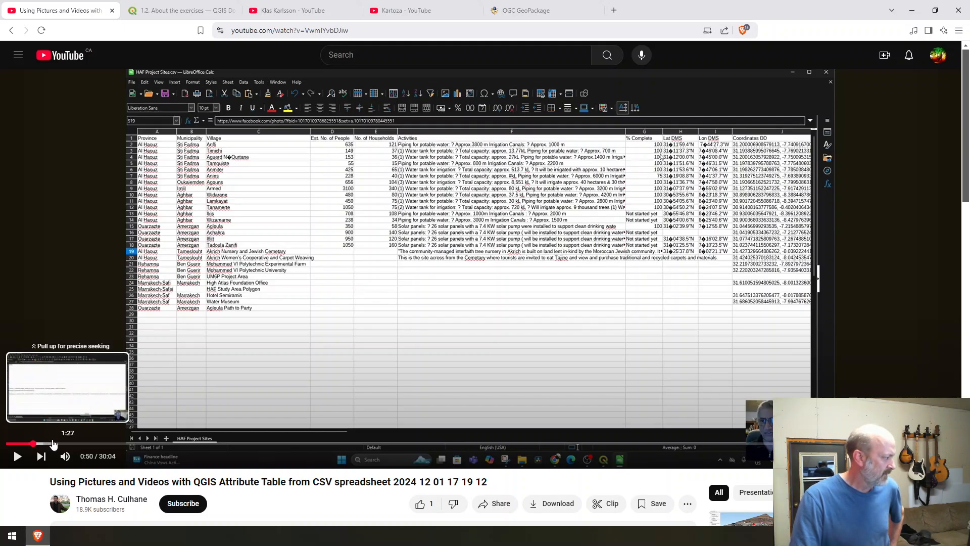
{"action": "left_click", "coordinate": [54, 444]}
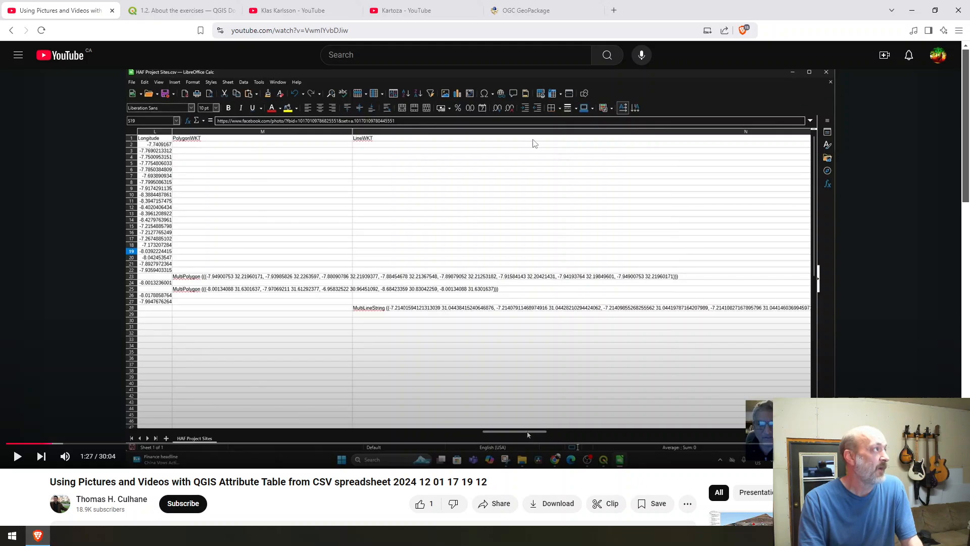
Step: Go back to the QGIS Training Manual contents page and look through its module list down to Preparing Exercise Data
{"action": "left_click", "coordinate": [184, 12]}
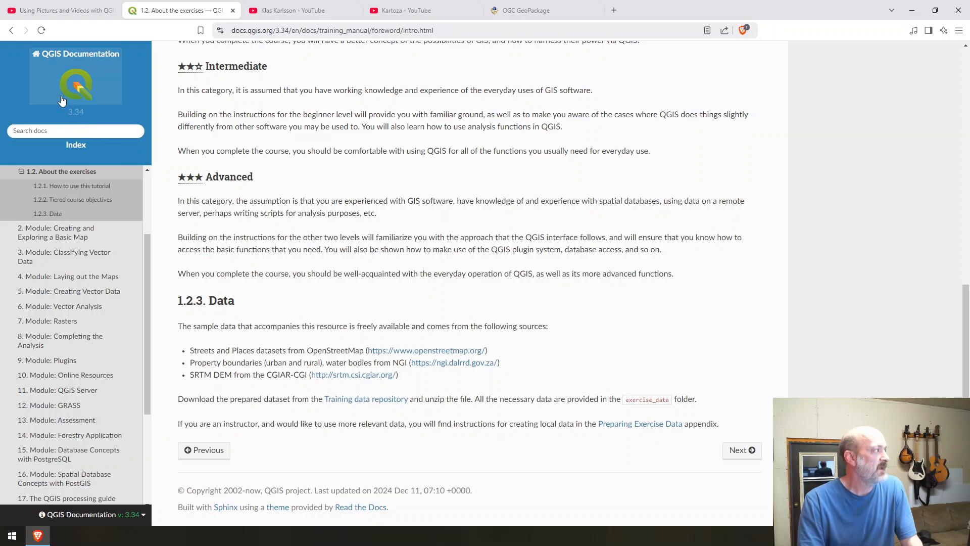
{"action": "left_click", "coordinate": [11, 31]}
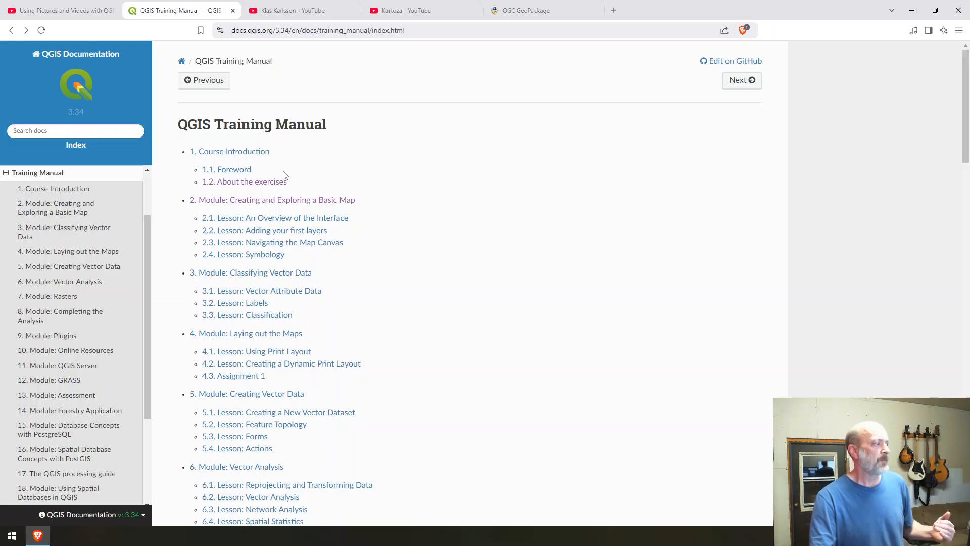
{"action": "scroll", "coordinate": [284, 175], "scroll_direction": "down", "scroll_amount": 2}
{"action": "scroll", "coordinate": [284, 174], "scroll_direction": "down", "scroll_amount": 20}
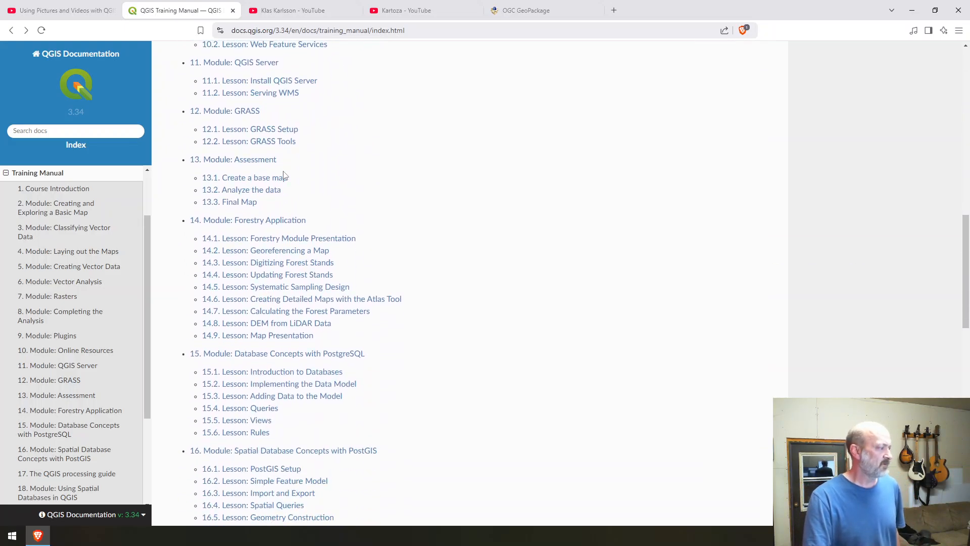
{"action": "scroll", "coordinate": [284, 175], "scroll_direction": "down", "scroll_amount": 2}
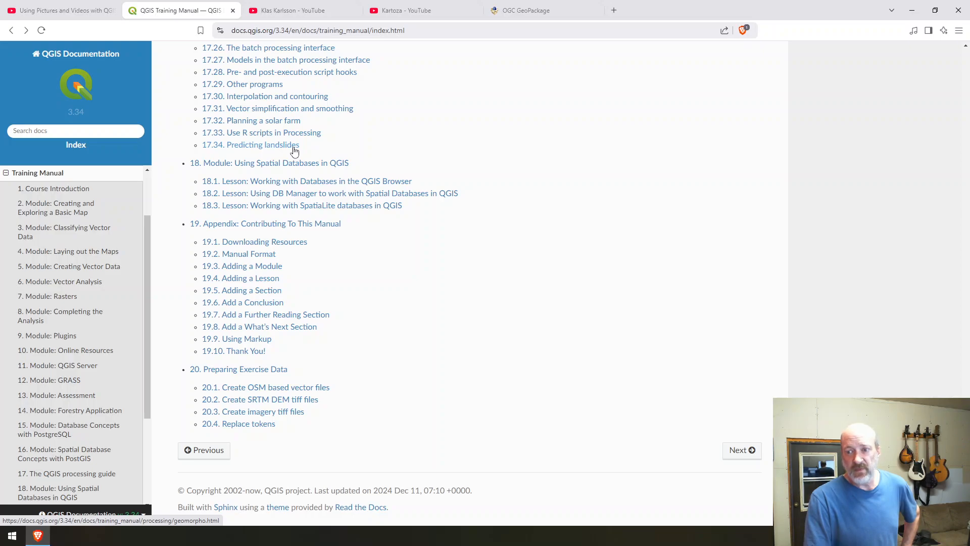
Step: Look through the QGIS User tutorial series on the opened YouTube channel, including the older videos
{"action": "left_click", "coordinate": [295, 13]}
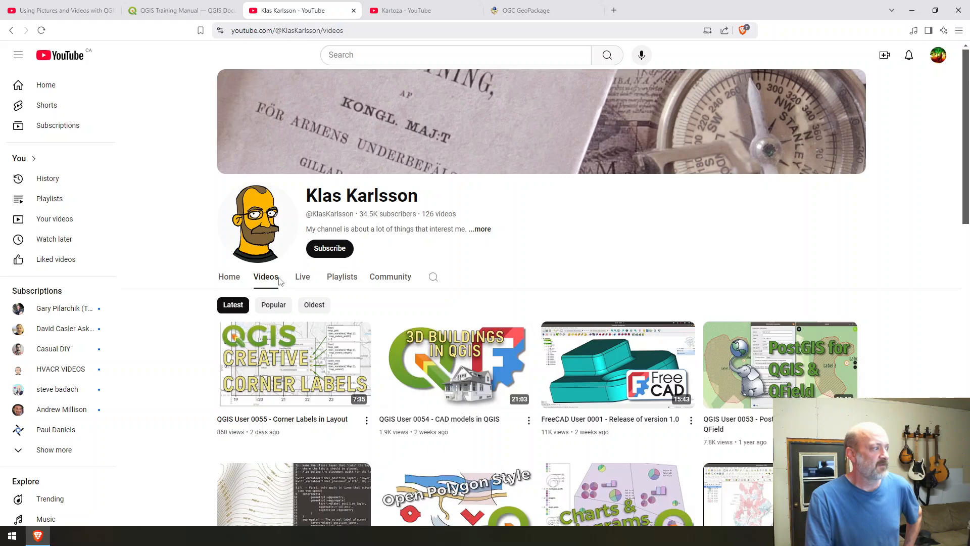
{"action": "scroll", "coordinate": [373, 338], "scroll_direction": "down", "scroll_amount": 8}
{"action": "scroll", "coordinate": [373, 337], "scroll_direction": "down", "scroll_amount": 4}
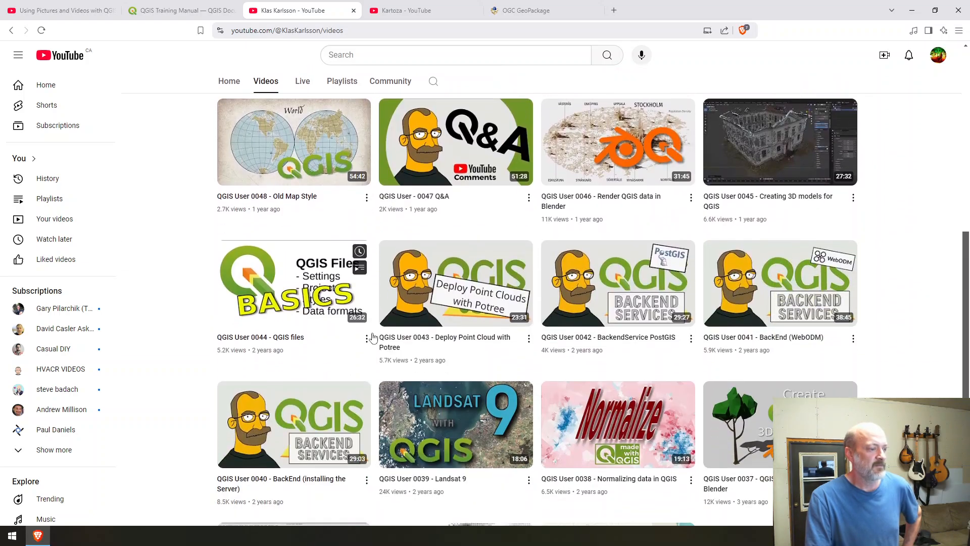
{"action": "scroll", "coordinate": [373, 337], "scroll_direction": "down", "scroll_amount": 4}
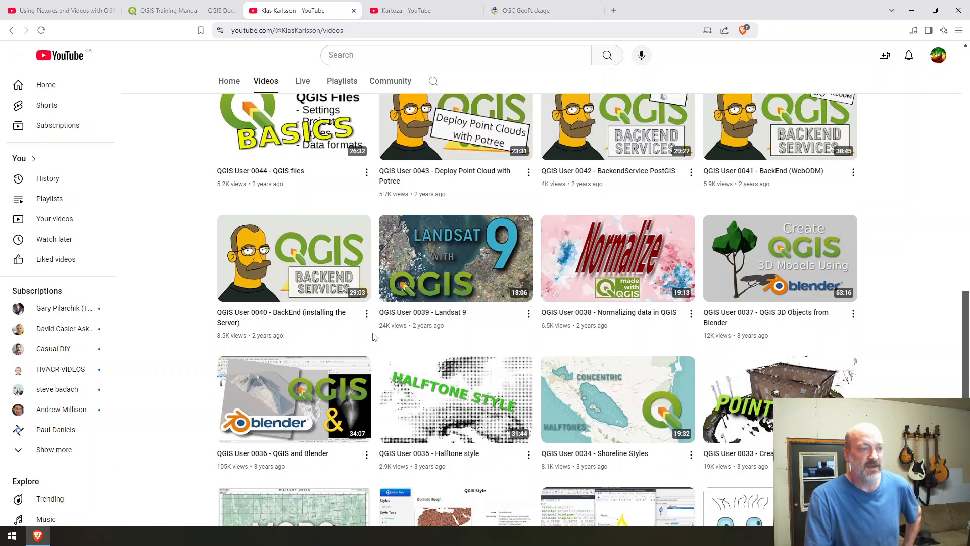
{"action": "scroll", "coordinate": [372, 337], "scroll_direction": "down", "scroll_amount": 2}
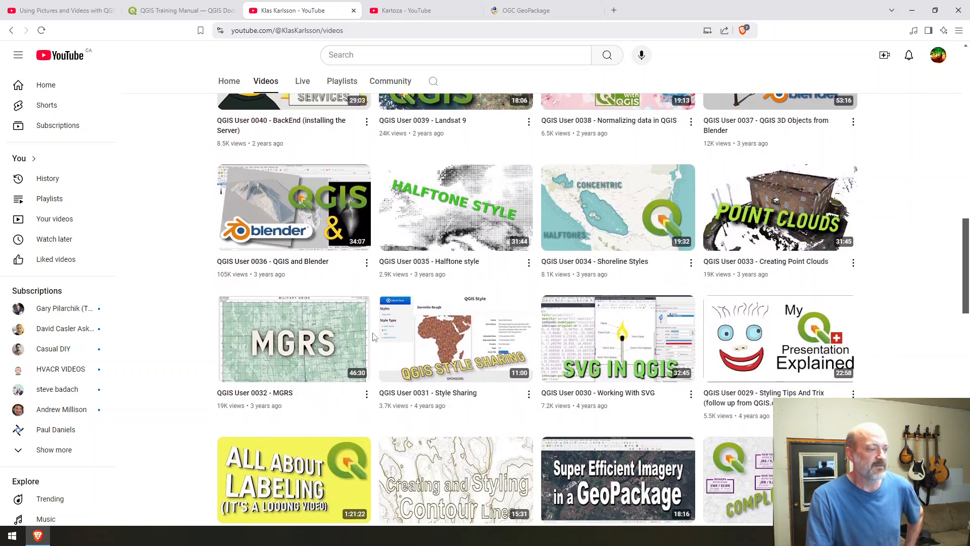
{"action": "mouse_move", "coordinate": [585, 279]}
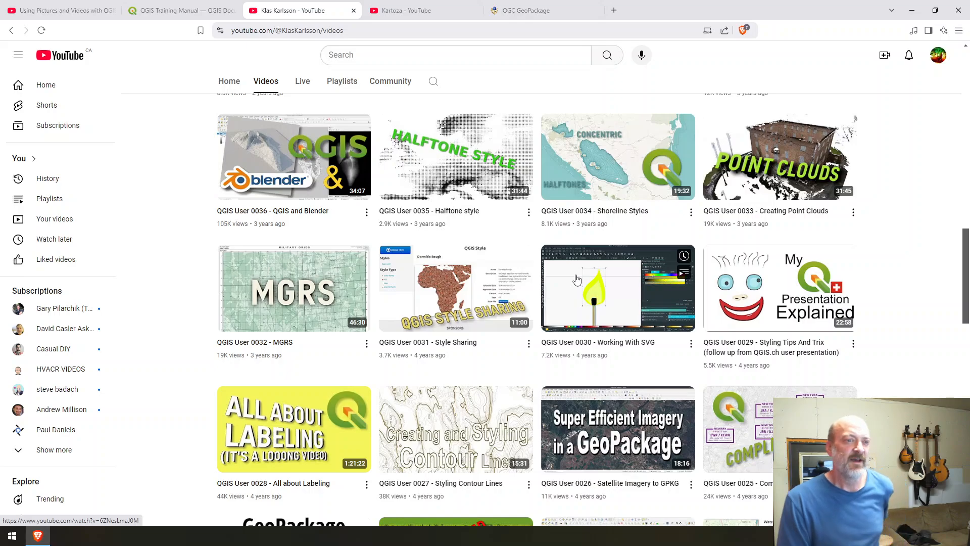
{"action": "mouse_move", "coordinate": [468, 197]}
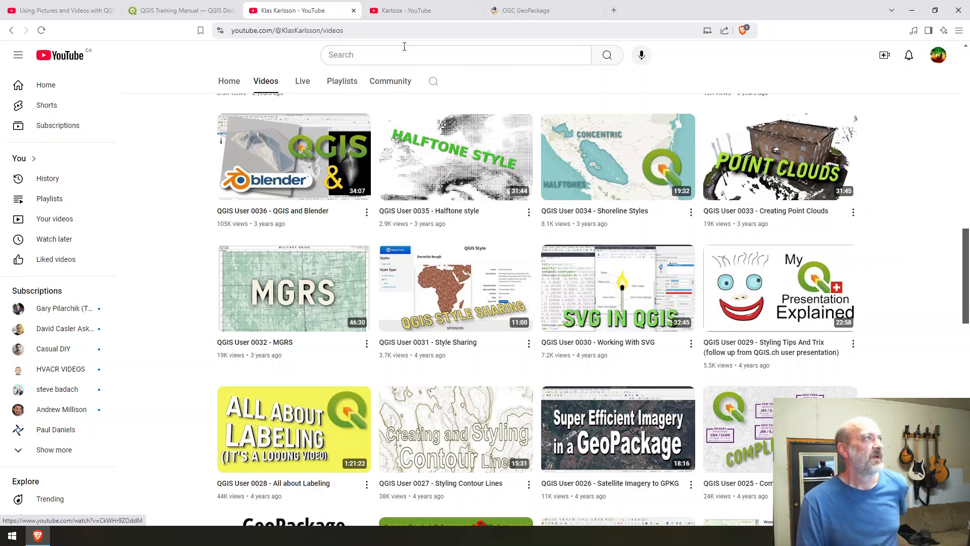
Step: Look through the Kartoza channel's QGIS videos, then return to the video about pictures and the attribute table
{"action": "left_click", "coordinate": [402, 11]}
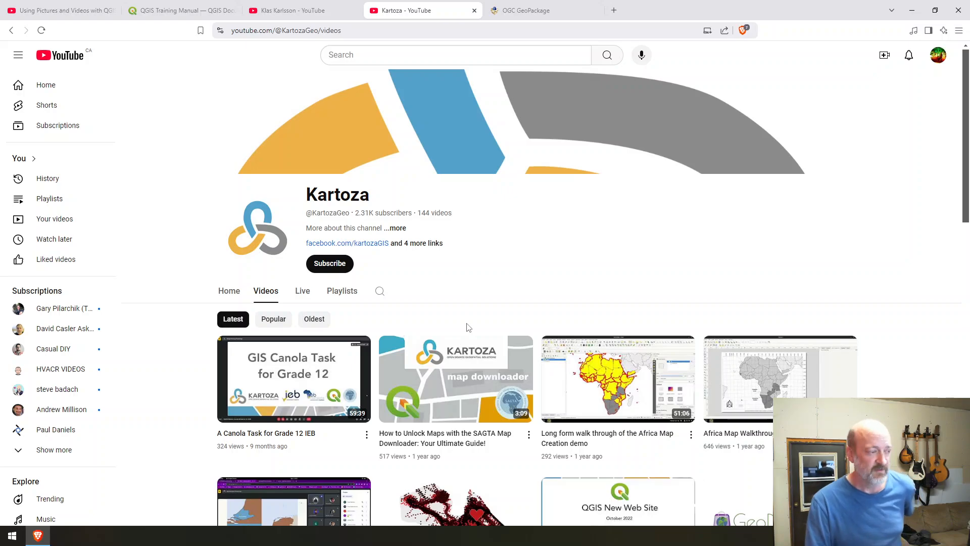
{"action": "scroll", "coordinate": [467, 328], "scroll_direction": "down", "scroll_amount": 6}
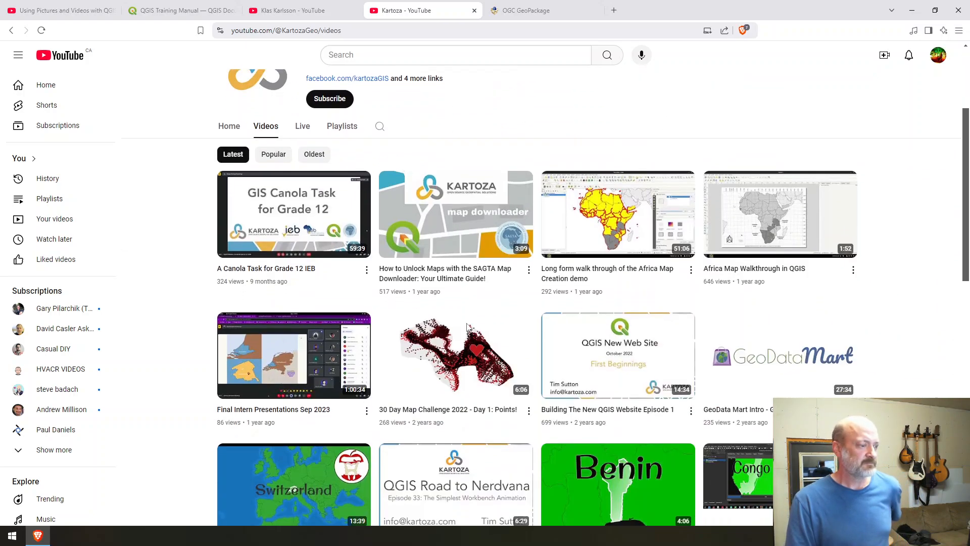
{"action": "scroll", "coordinate": [466, 327], "scroll_direction": "down", "scroll_amount": 6}
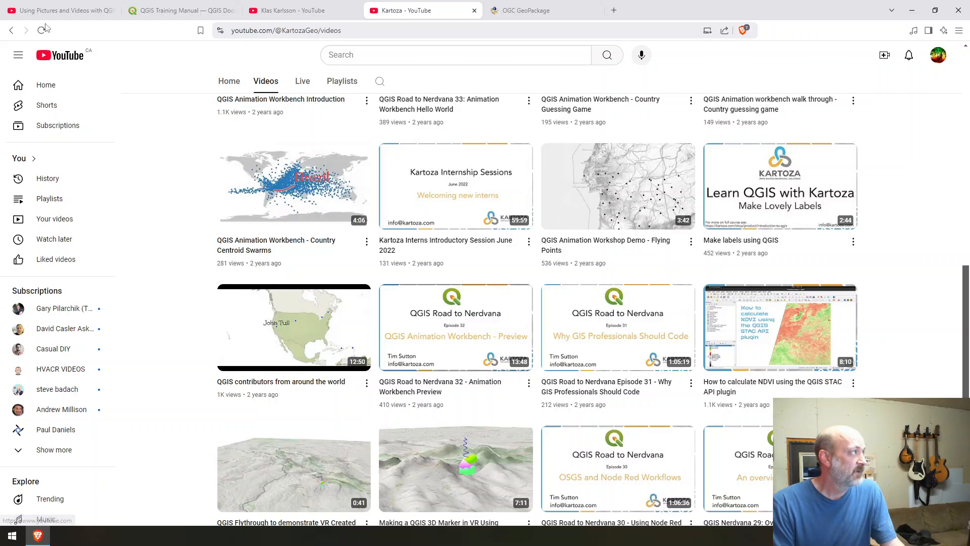
{"action": "left_click", "coordinate": [65, 10]}
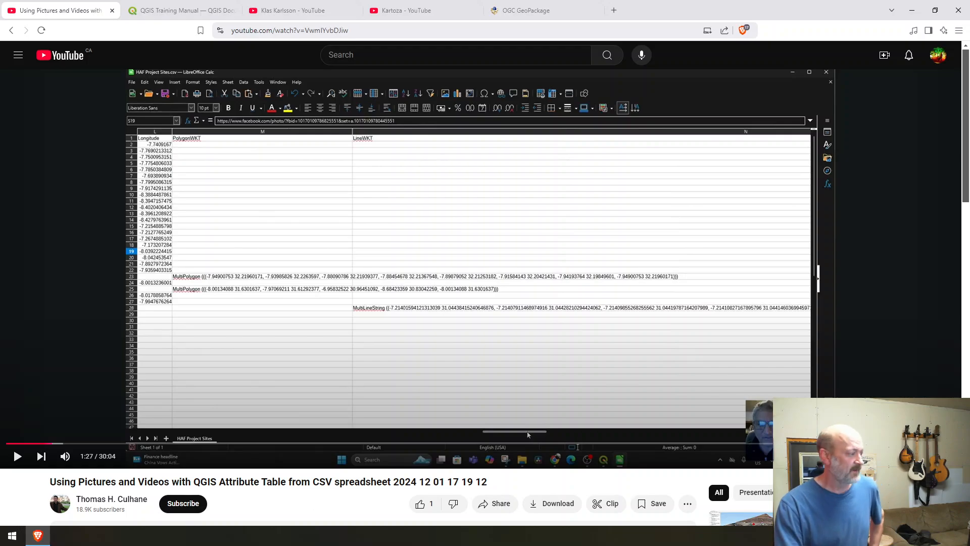
Step: Launch QGIS Desktop 3.40.1
{"action": "left_click", "coordinate": [12, 535]}
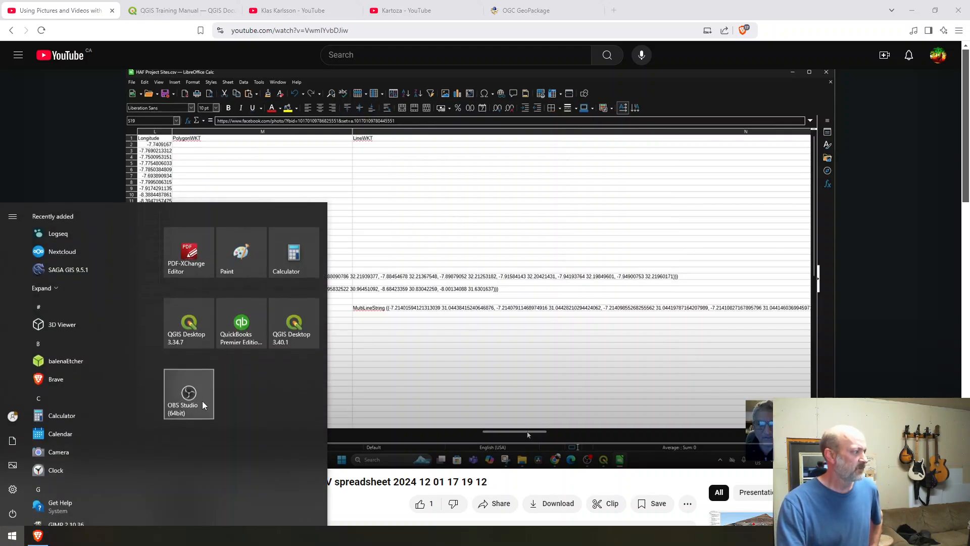
{"action": "left_click", "coordinate": [294, 322]}
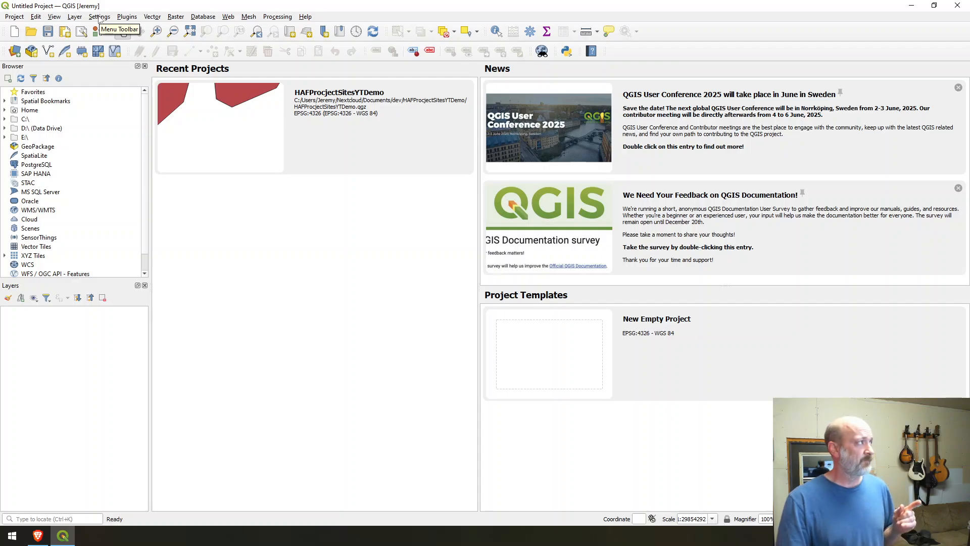
{"action": "left_click", "coordinate": [100, 17]}
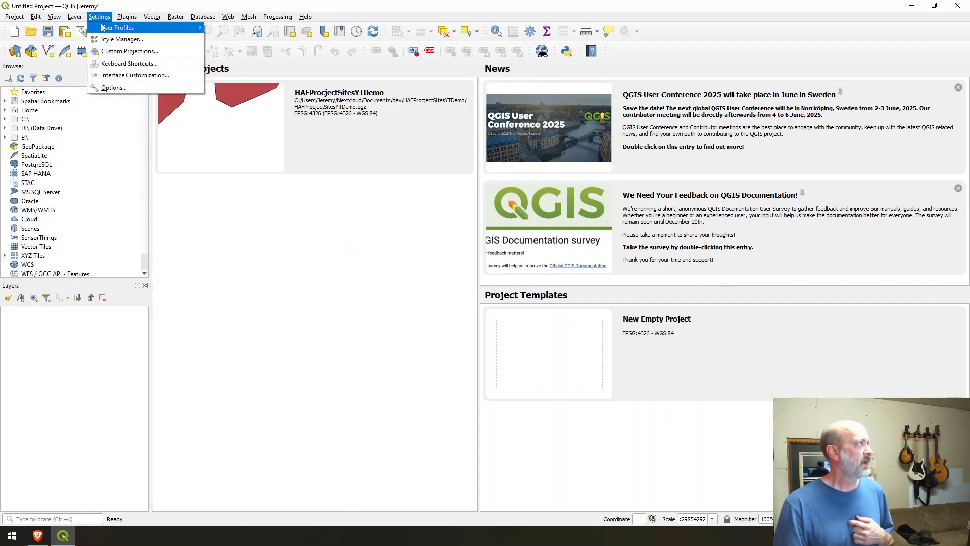
{"action": "mouse_move", "coordinate": [103, 28]}
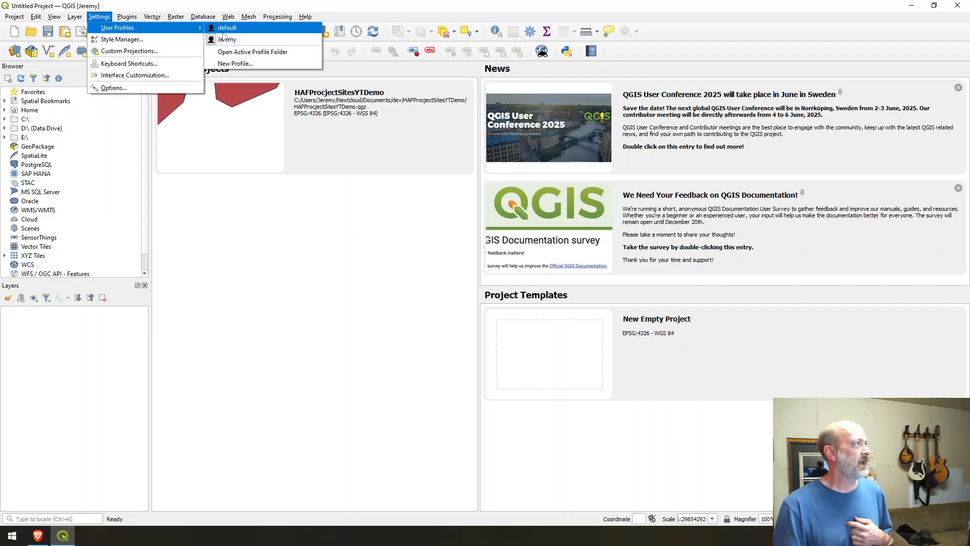
{"action": "left_click", "coordinate": [239, 66]}
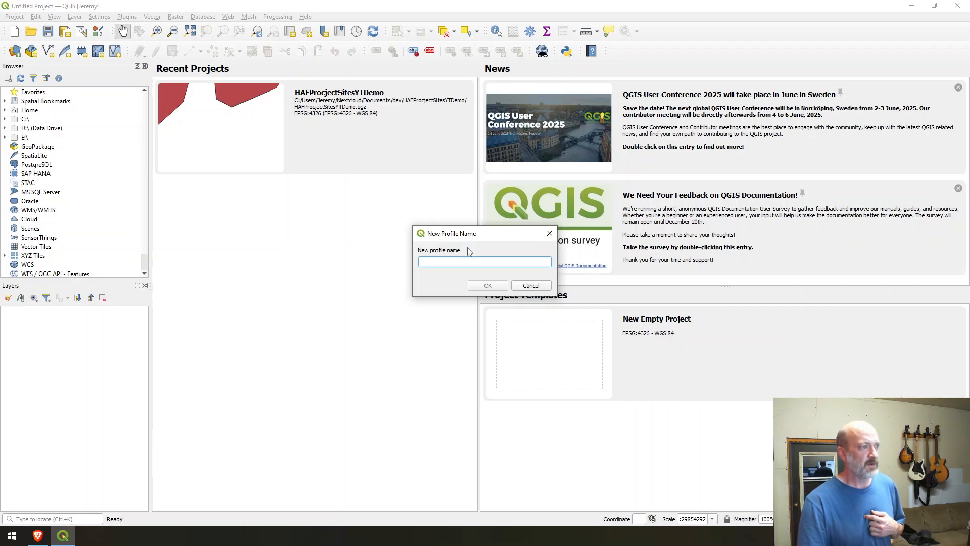
{"action": "left_click", "coordinate": [539, 284]}
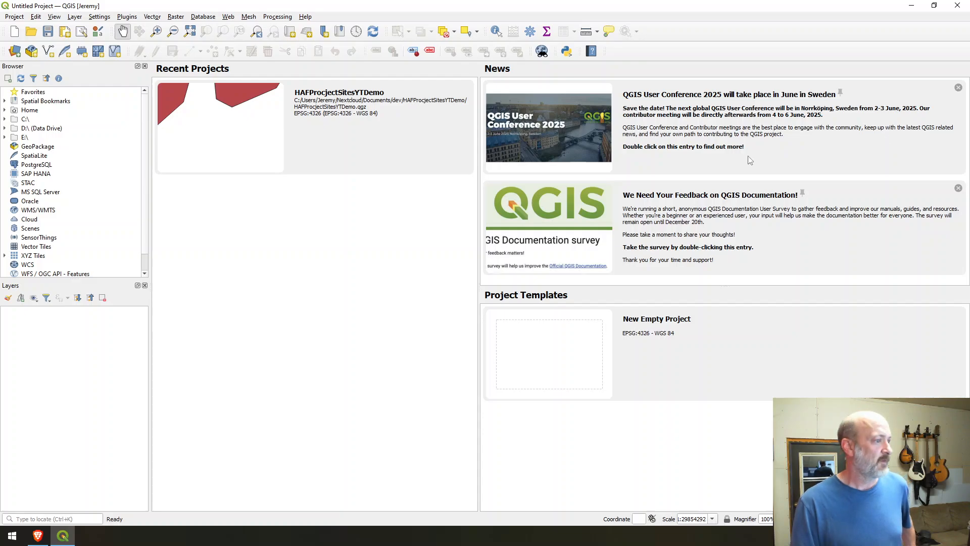
Step: Start a new empty project and open the database file selection for a new GeoPackage layer
{"action": "double_click", "coordinate": [556, 358]}
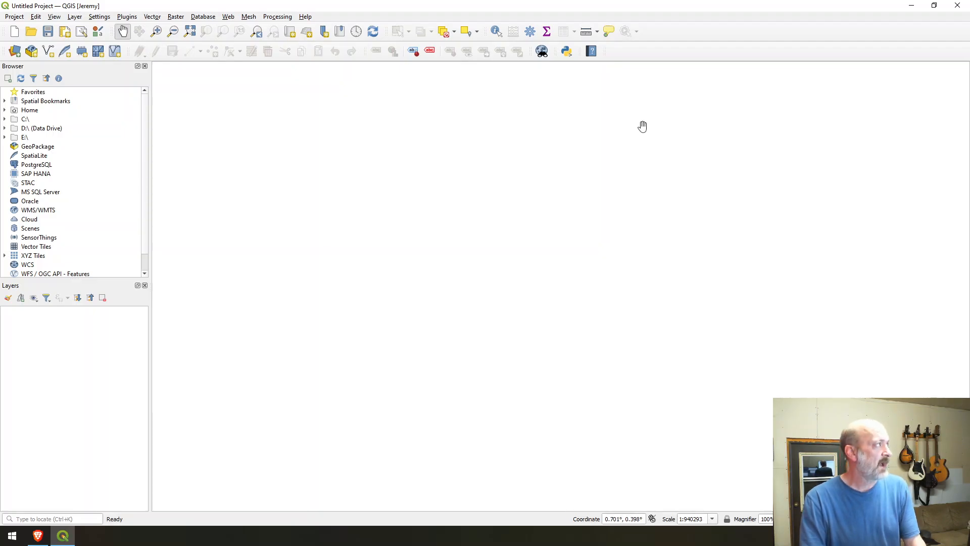
{"action": "left_click", "coordinate": [31, 51]}
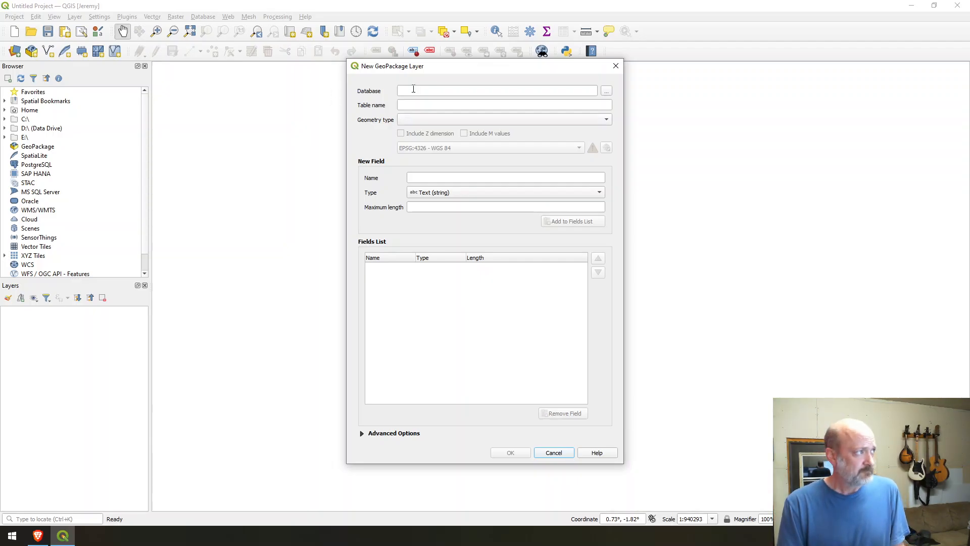
{"action": "left_click", "coordinate": [609, 95]}
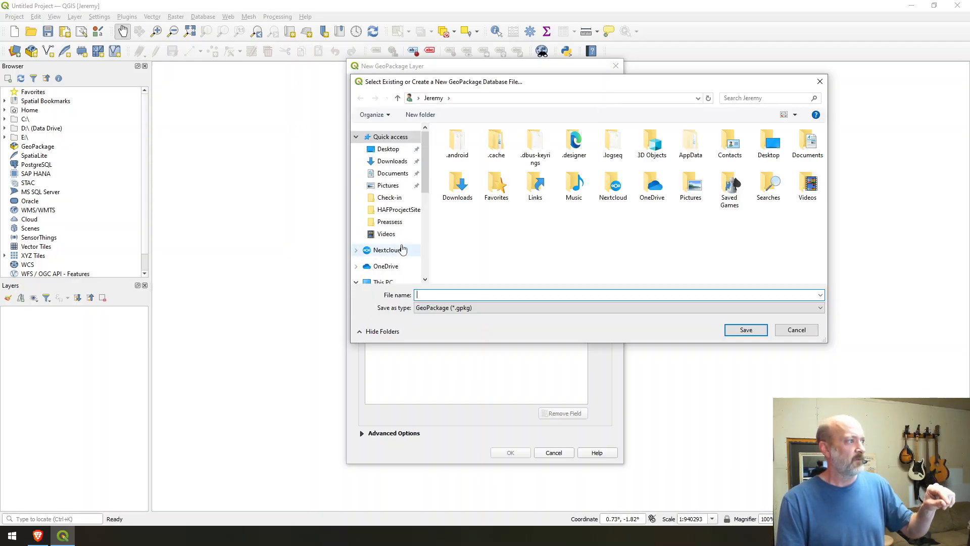
Step: Create a folder named HAFProjectSites in Documents for the GeoPackage database and open it
{"action": "left_click", "coordinate": [396, 175]}
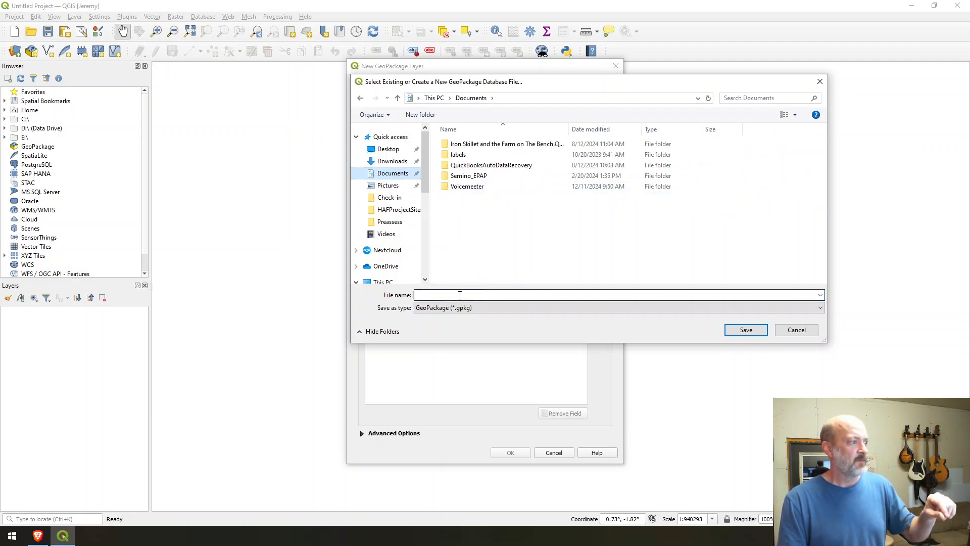
{"action": "left_click", "coordinate": [421, 114]}
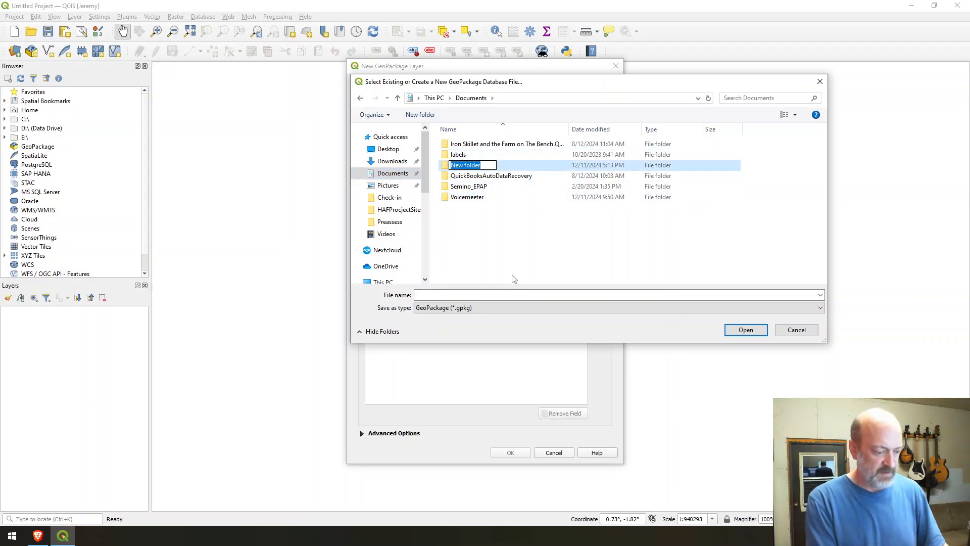
{"action": "type", "text": "HA"}
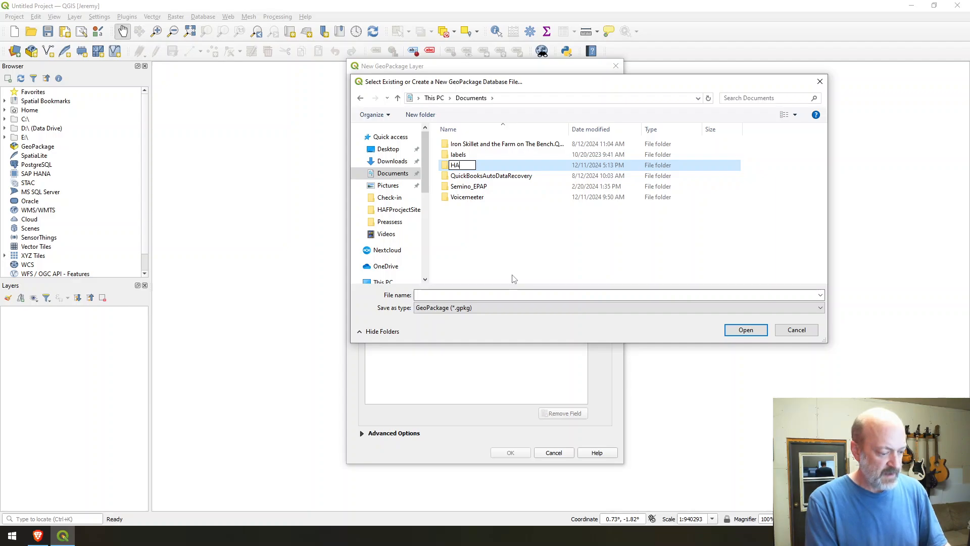
{"action": "type", "text": "FP"}
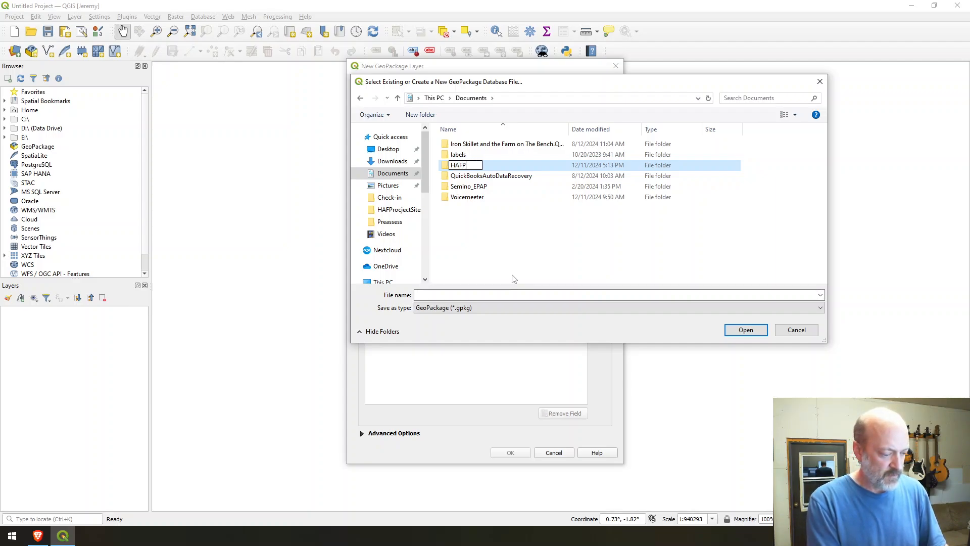
{"action": "type", "text": "rojec"}
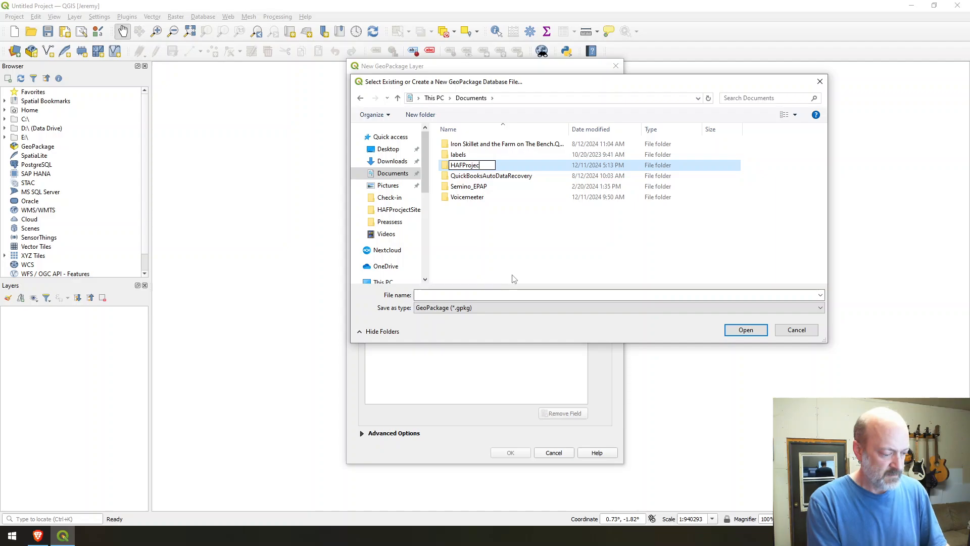
{"action": "type", "text": "tSites"}
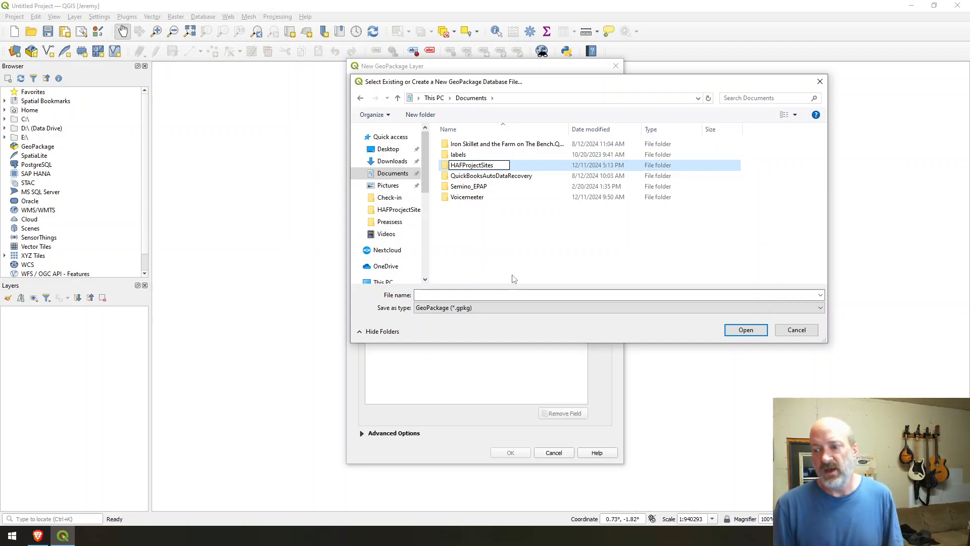
{"action": "left_click", "coordinate": [463, 231]}
{"action": "double_click", "coordinate": [464, 146]}
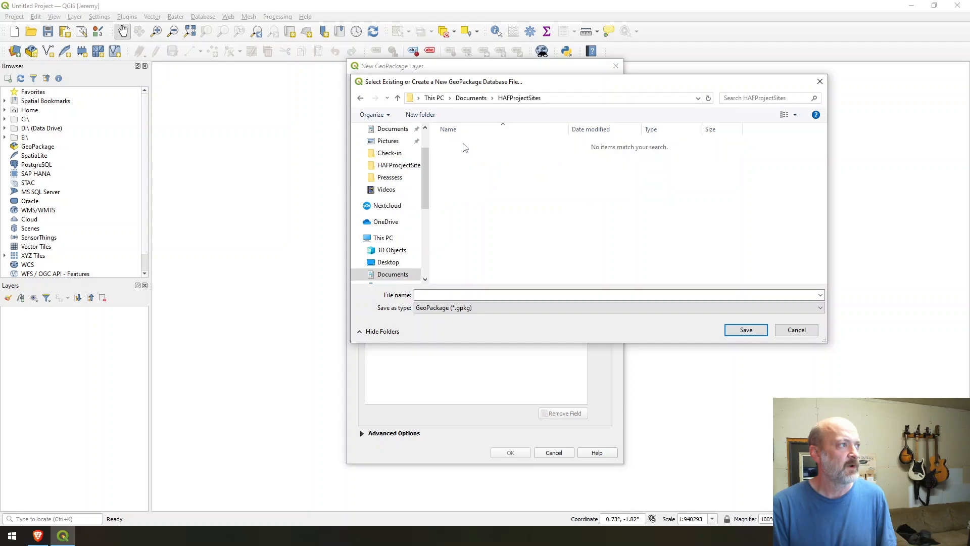
Step: Save the new GeoPackage database as HAFProjectSites.gpkg in the HAFProjectSites folder
{"action": "left_click", "coordinate": [480, 295]}
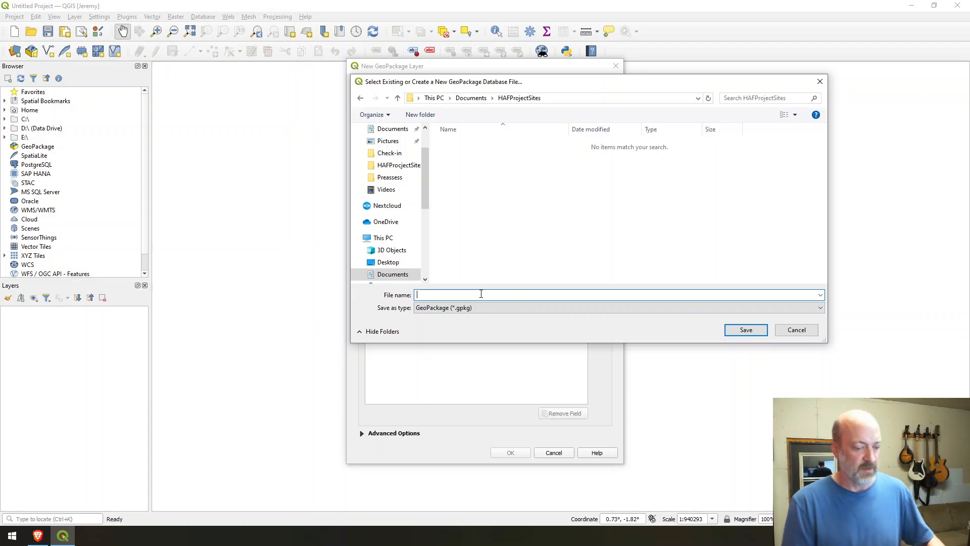
{"action": "type", "text": "HAF"}
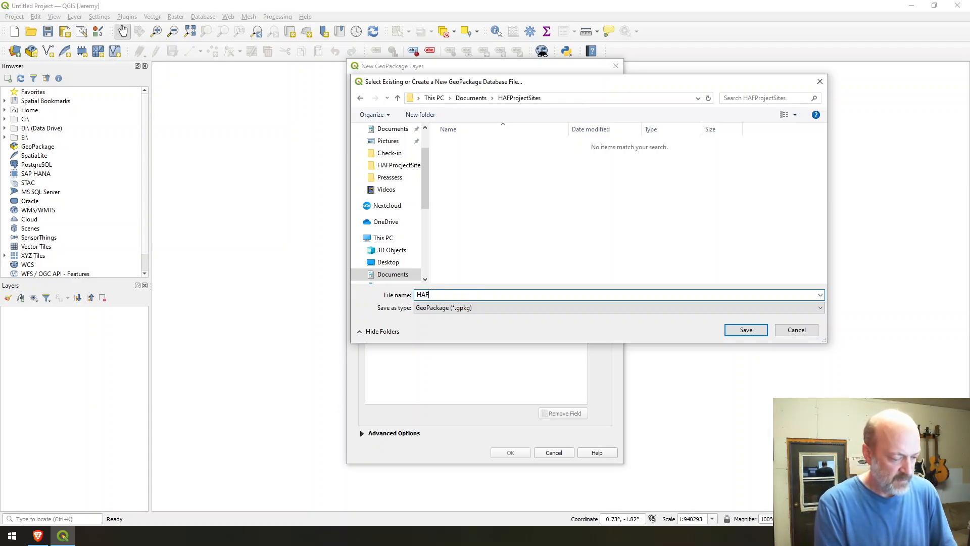
{"action": "type", "text": "Proje"}
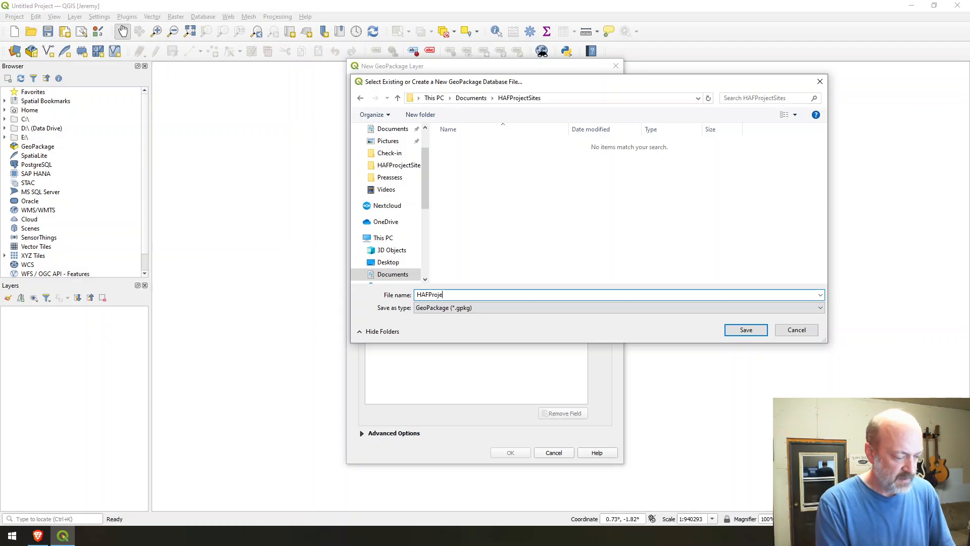
{"action": "type", "text": "ctSit"}
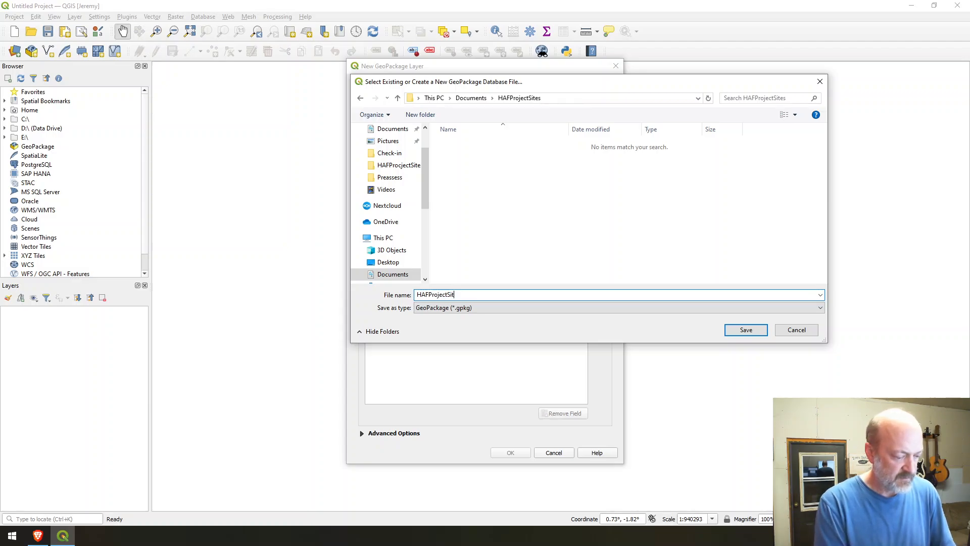
{"action": "type", "text": "es."}
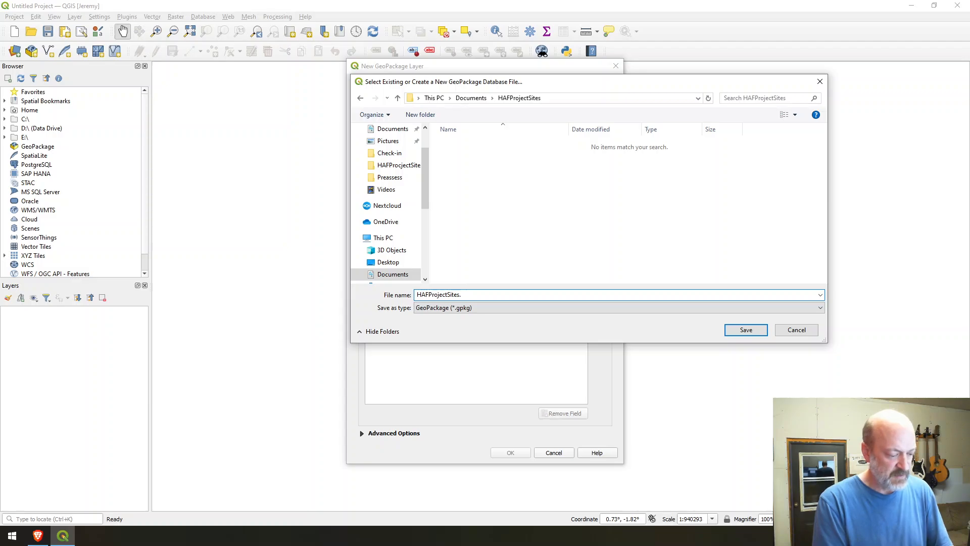
{"action": "type", "text": "gpk"}
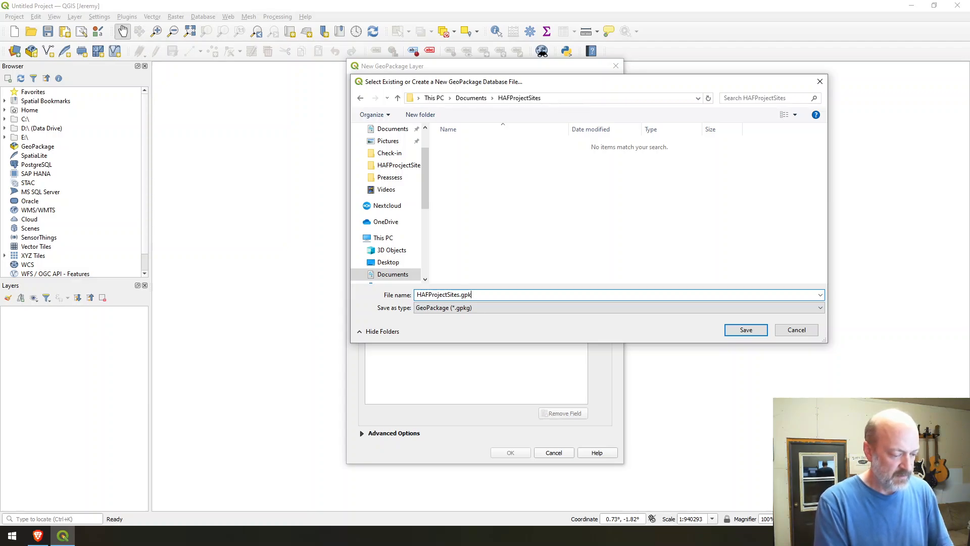
{"action": "type", "text": "g"}
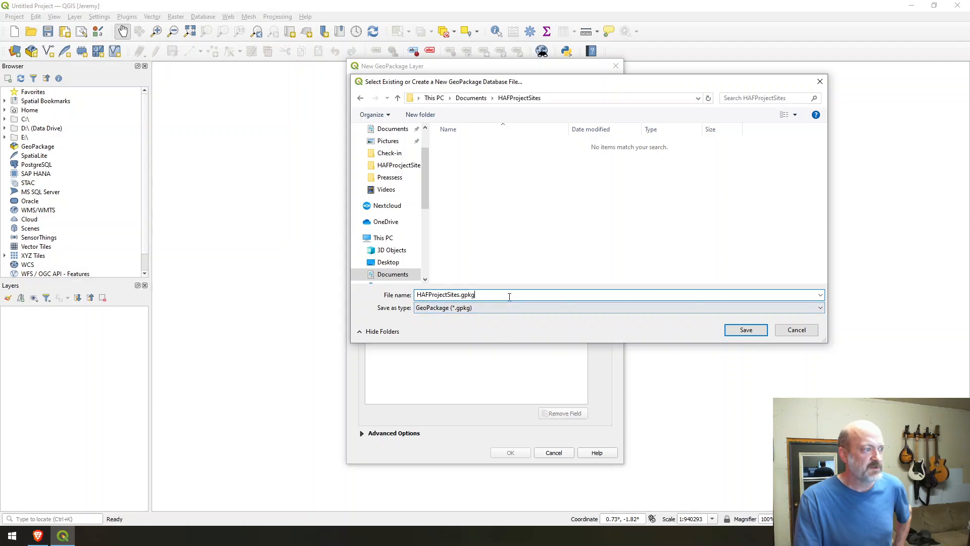
{"action": "left_click", "coordinate": [747, 331]}
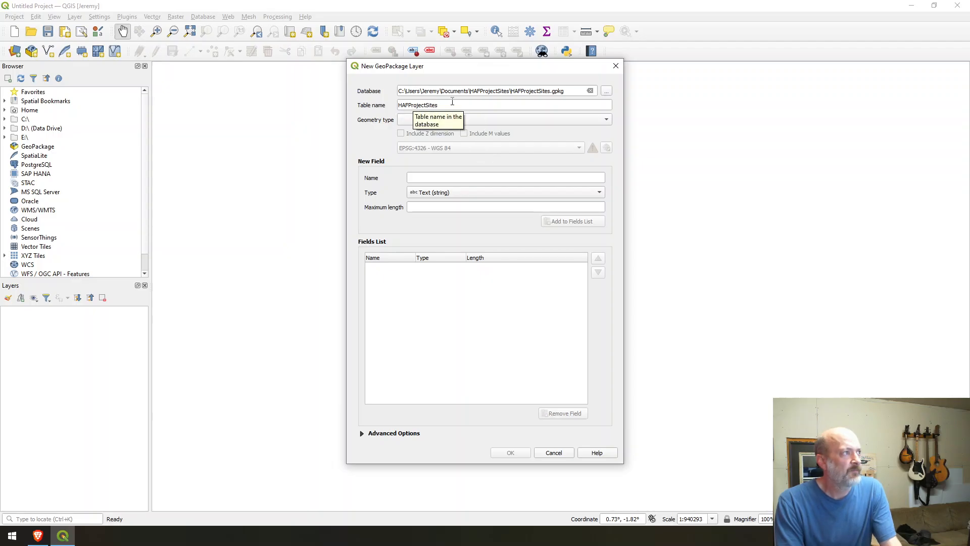
Step: Name the layer's table haf_projet_sites and set its geometry type to Point
{"action": "left_click_drag", "start_coordinate": [455, 104], "coordinate": [389, 108]}
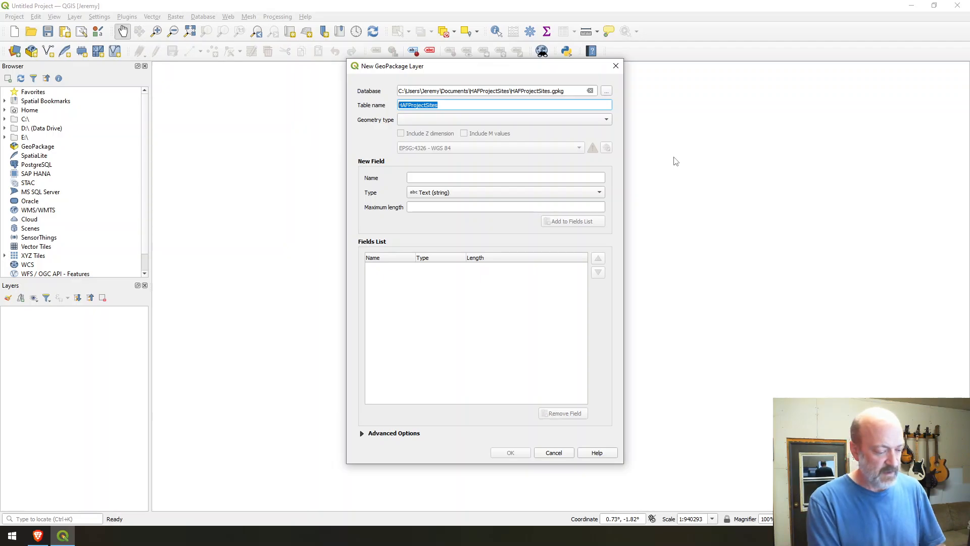
{"action": "type", "text": "haf"}
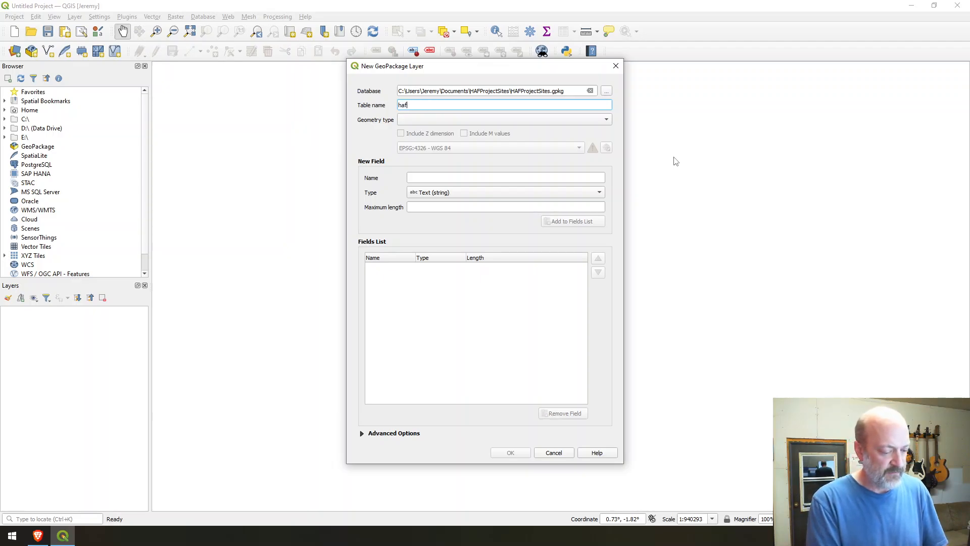
{"action": "type", "text": "_pr"}
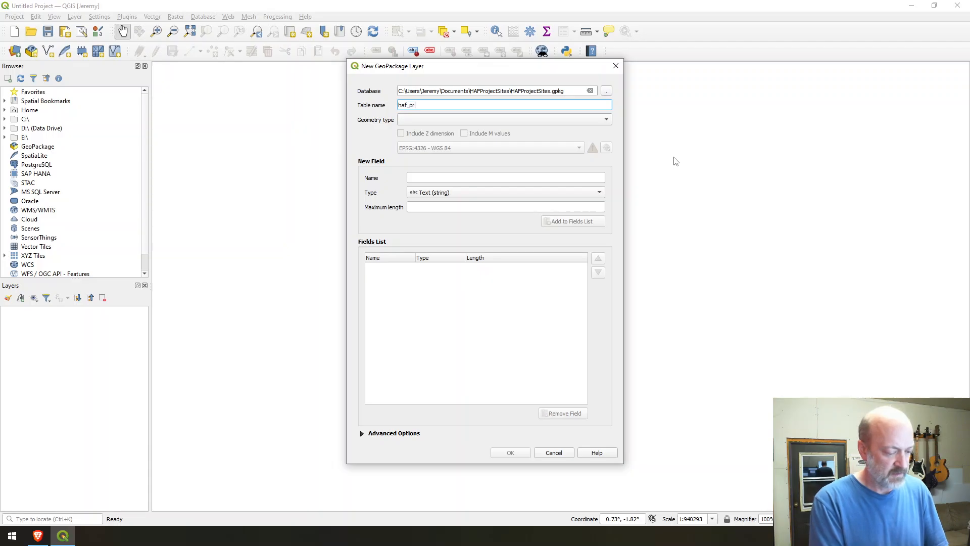
{"action": "type", "text": "ojet"}
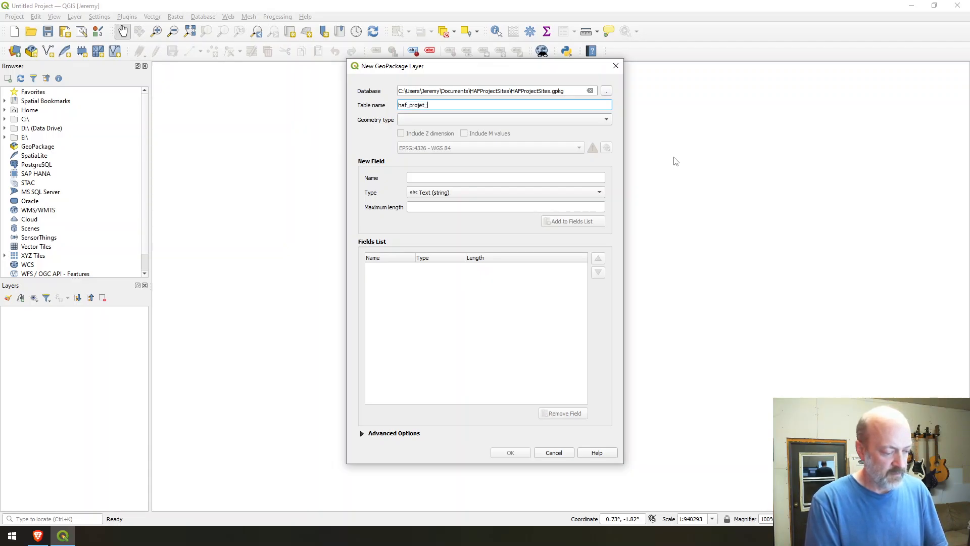
{"action": "type", "text": "_sites"}
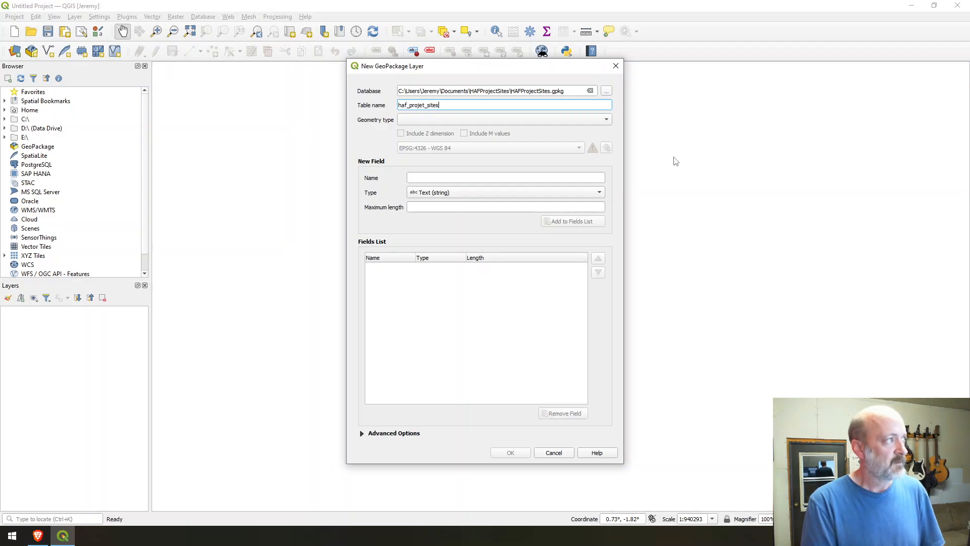
{"action": "left_click", "coordinate": [605, 120]}
{"action": "left_click", "coordinate": [530, 131]}
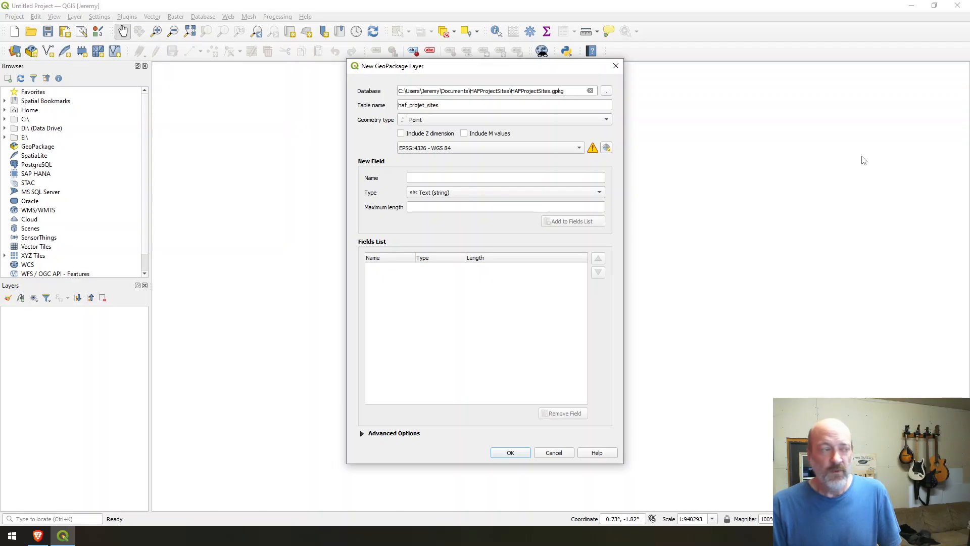
Step: Add text fields named Province, Municipality and Villave to the new layer, without a maximum length
{"action": "left_click", "coordinate": [495, 177]}
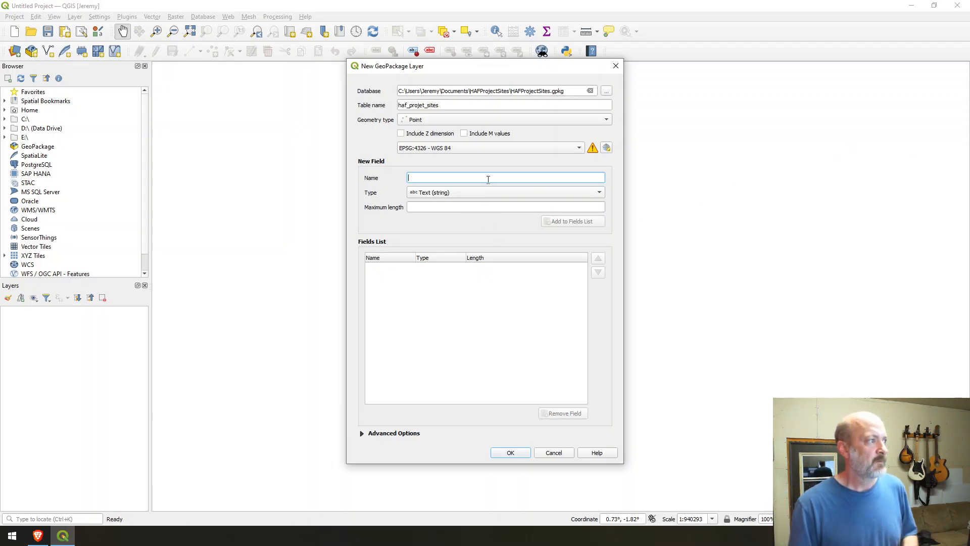
{"action": "type", "text": "Pro"}
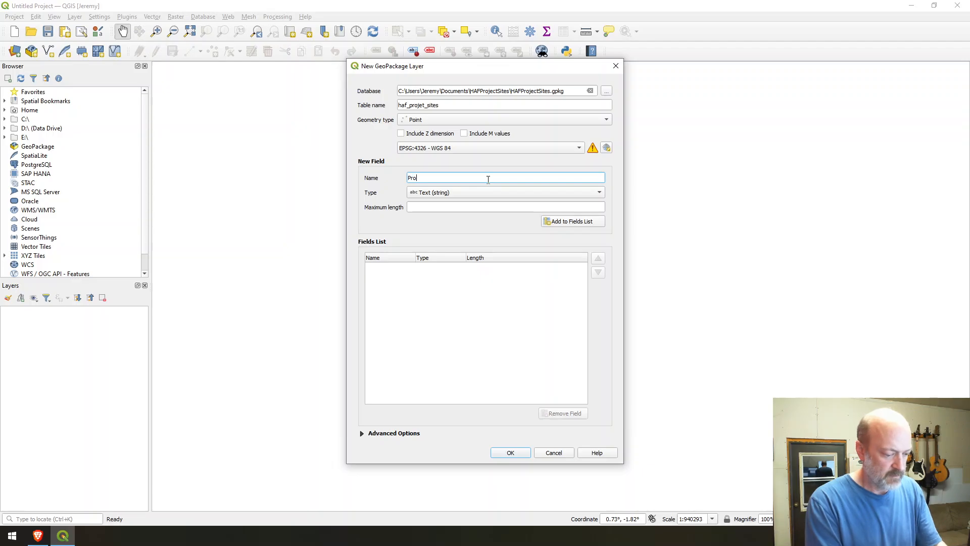
{"action": "type", "text": "vince"}
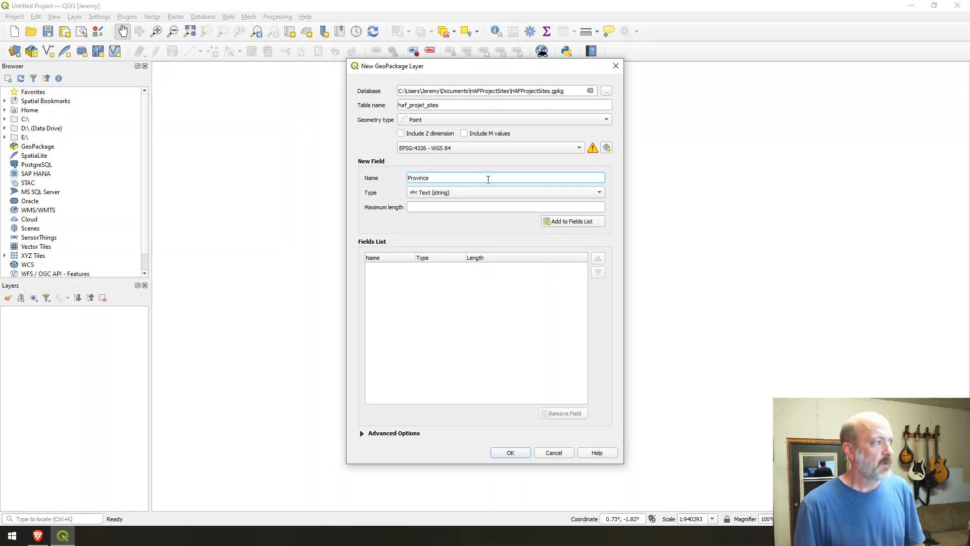
{"action": "left_click", "coordinate": [467, 208]}
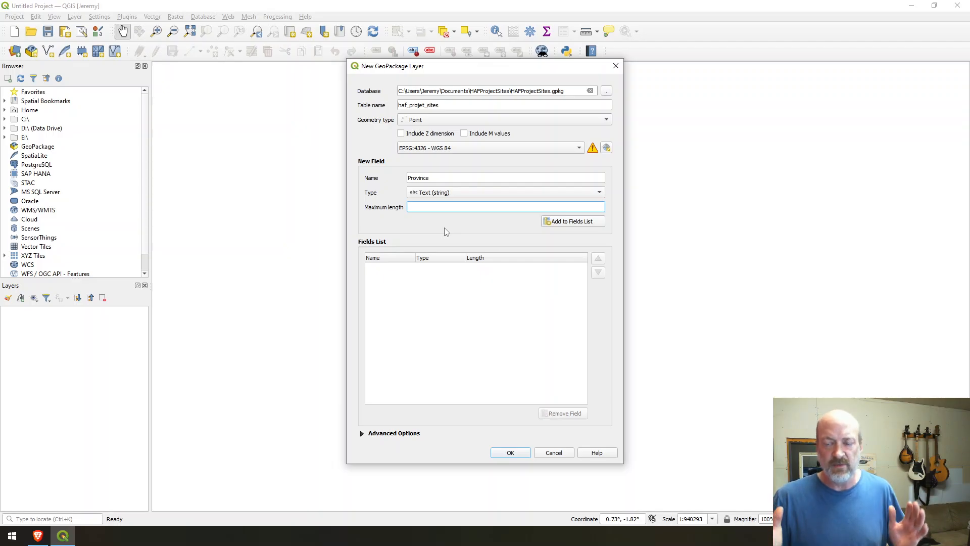
{"action": "left_click", "coordinate": [569, 222]}
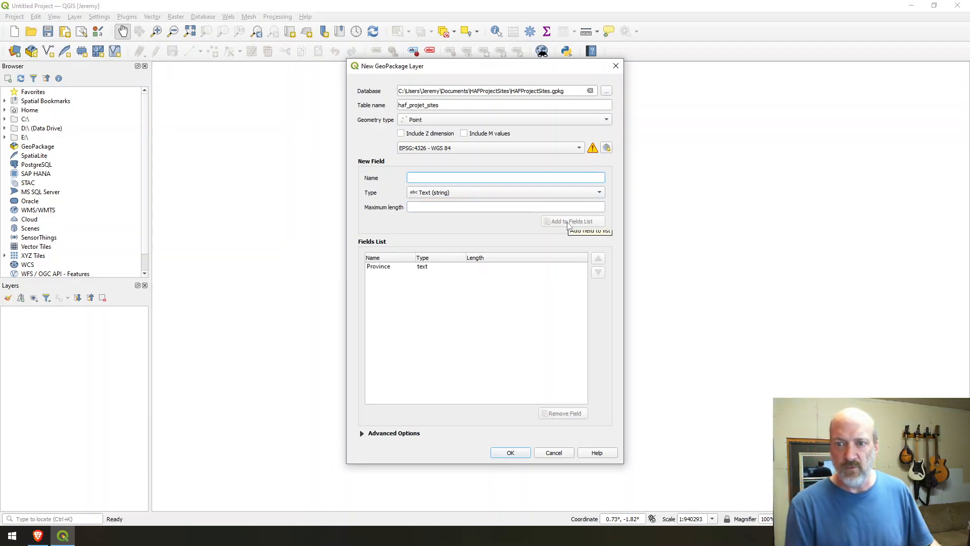
{"action": "type", "text": "Muni"}
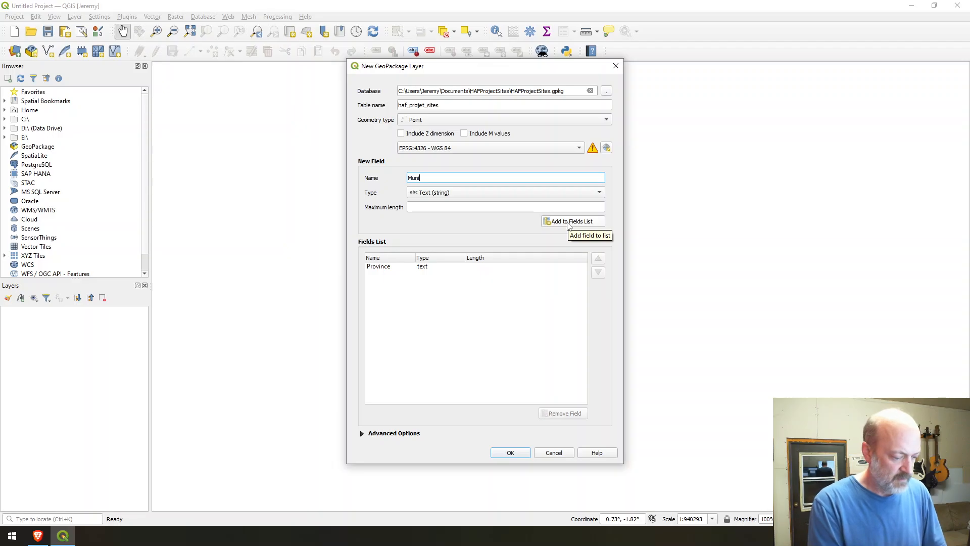
{"action": "type", "text": "cipality"}
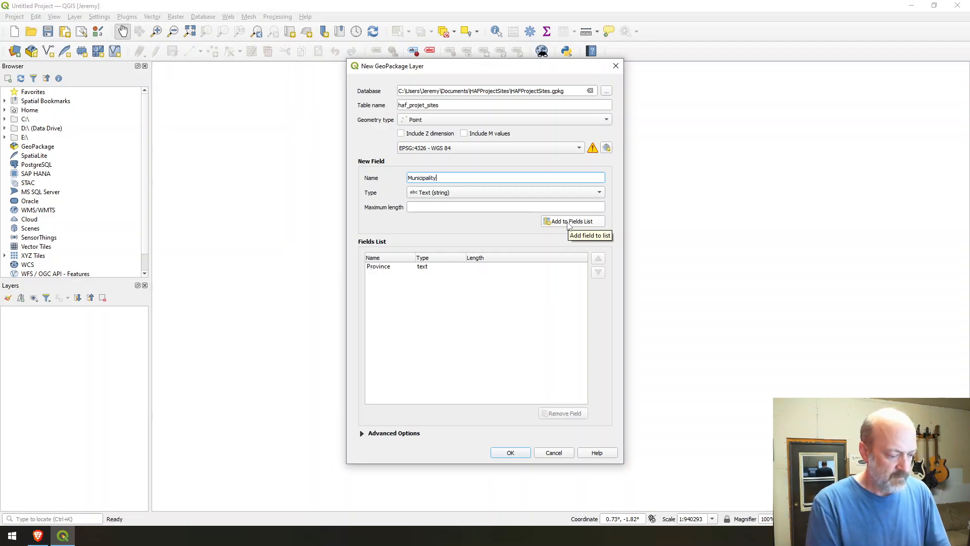
{"action": "left_click", "coordinate": [570, 223]}
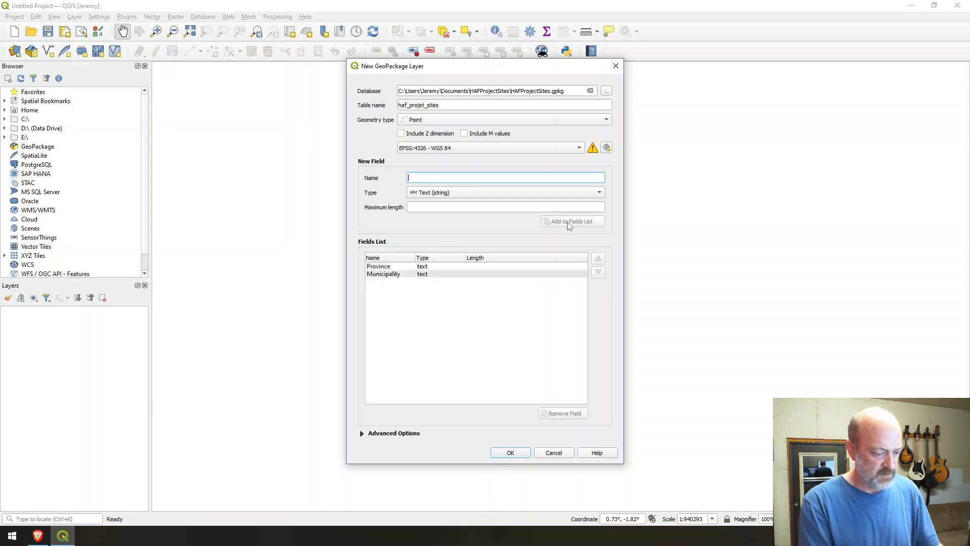
{"action": "type", "text": "Villave"}
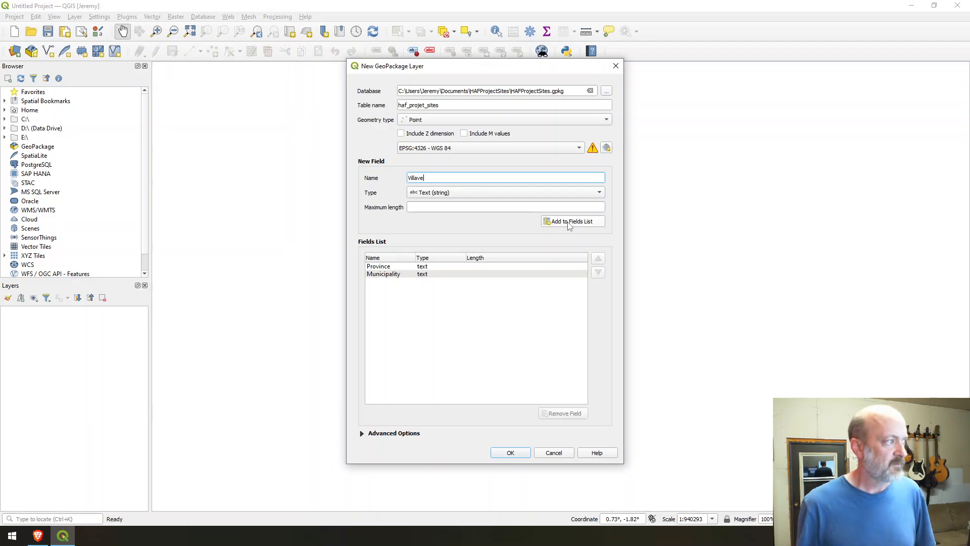
{"action": "left_click", "coordinate": [570, 222]}
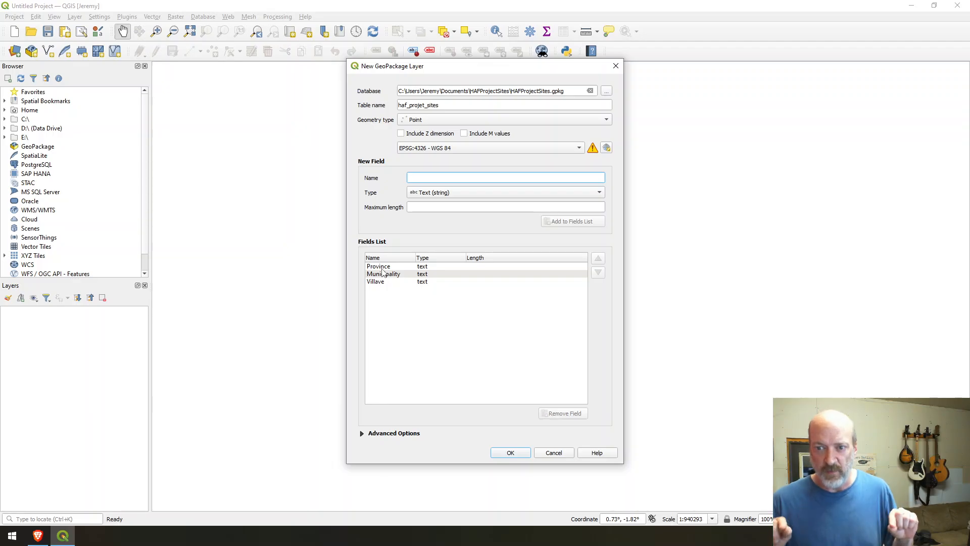
Step: Remove the Province, Municipality and Villave fields from the new layer
{"action": "left_click", "coordinate": [412, 267]}
{"action": "left_click", "coordinate": [574, 415]}
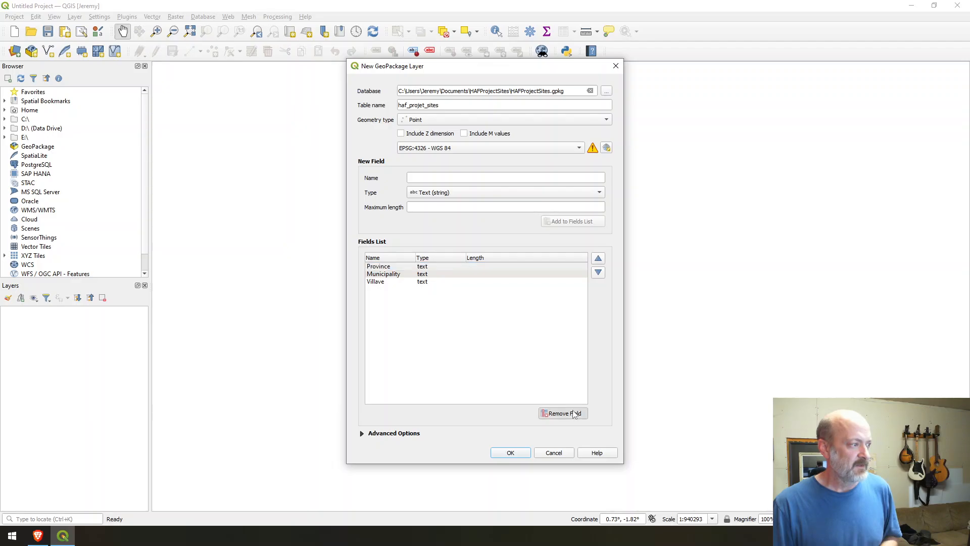
{"action": "left_click", "coordinate": [574, 414]}
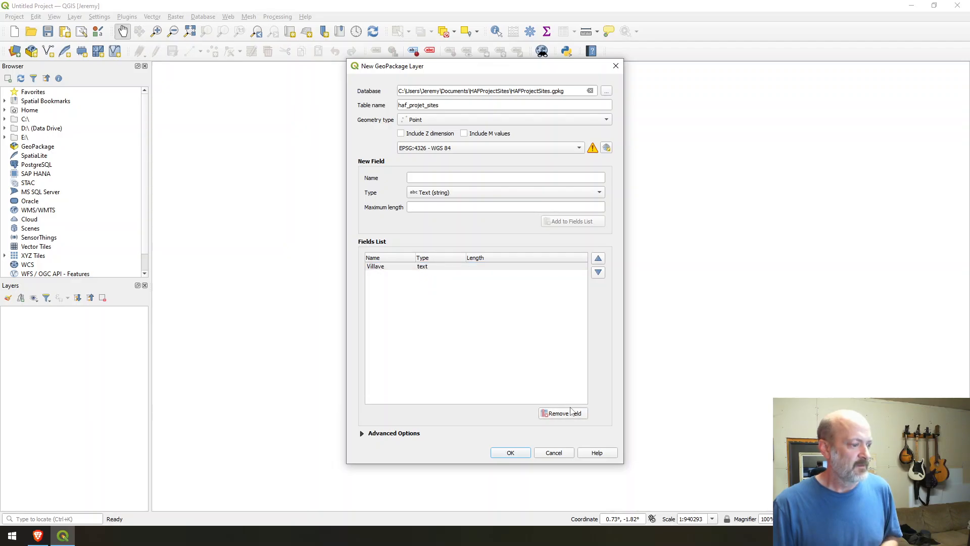
{"action": "left_click", "coordinate": [571, 413]}
Step: Add text fields with the lowercase names province, municipality and village to the new layer
{"action": "left_click", "coordinate": [473, 176]}
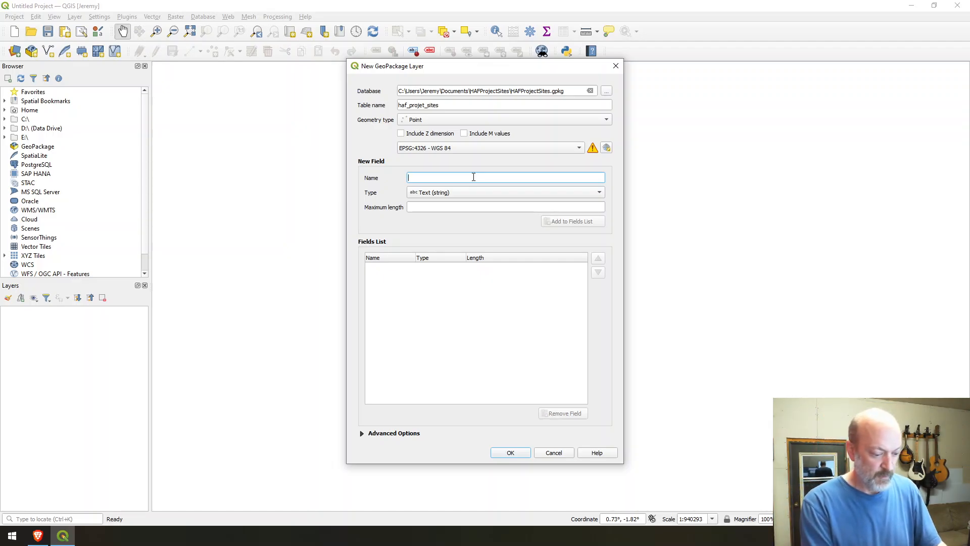
{"action": "type", "text": "province"}
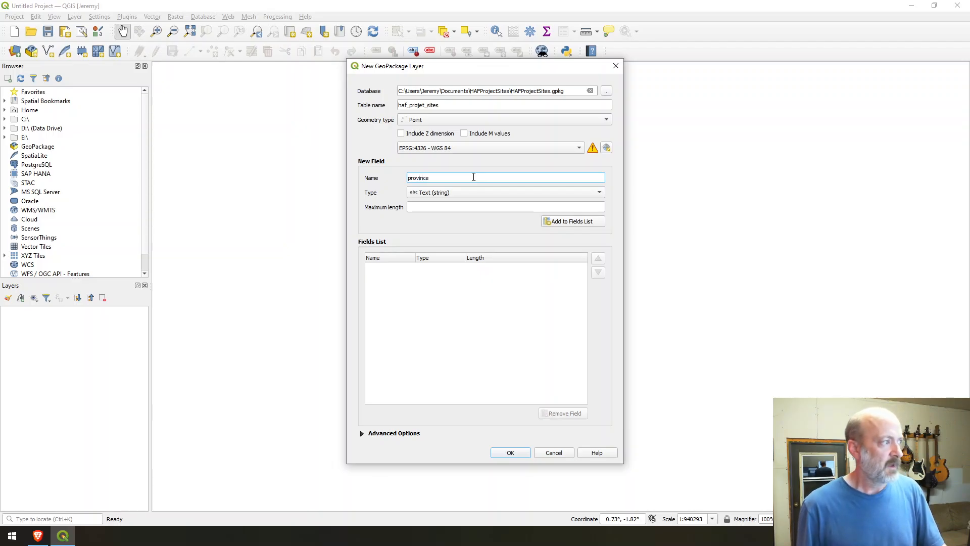
{"action": "left_click", "coordinate": [564, 223]}
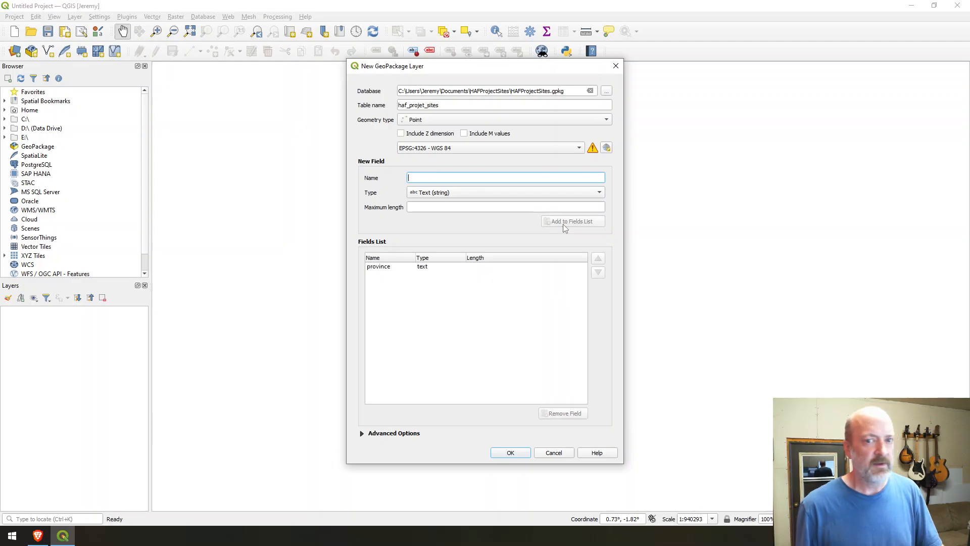
{"action": "type", "text": "m"}
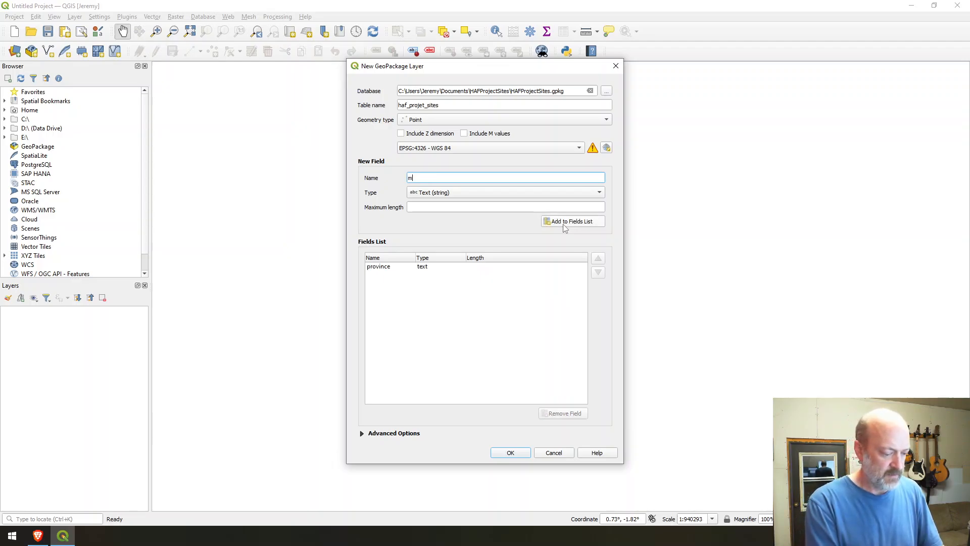
{"action": "type", "text": "unicipa"}
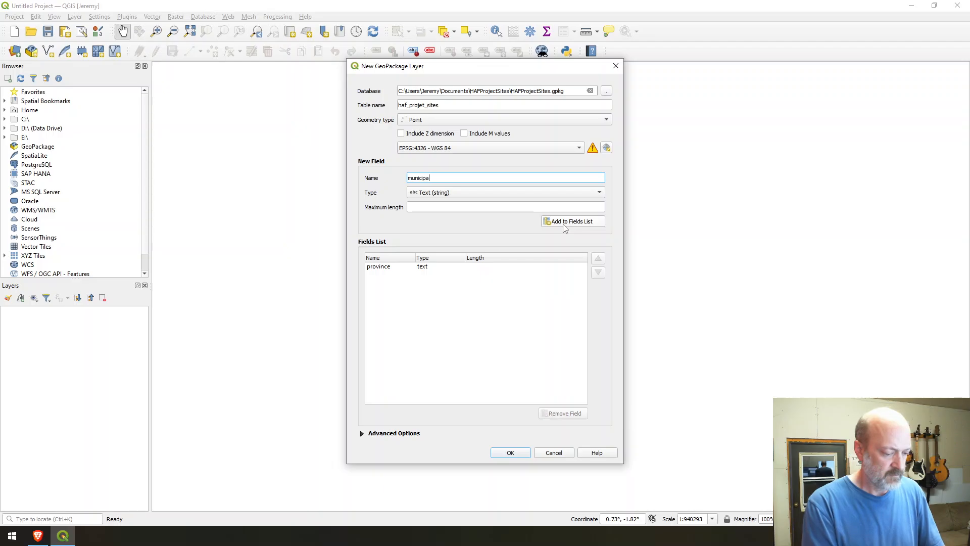
{"action": "type", "text": "lity"}
{"action": "left_click", "coordinate": [564, 224]}
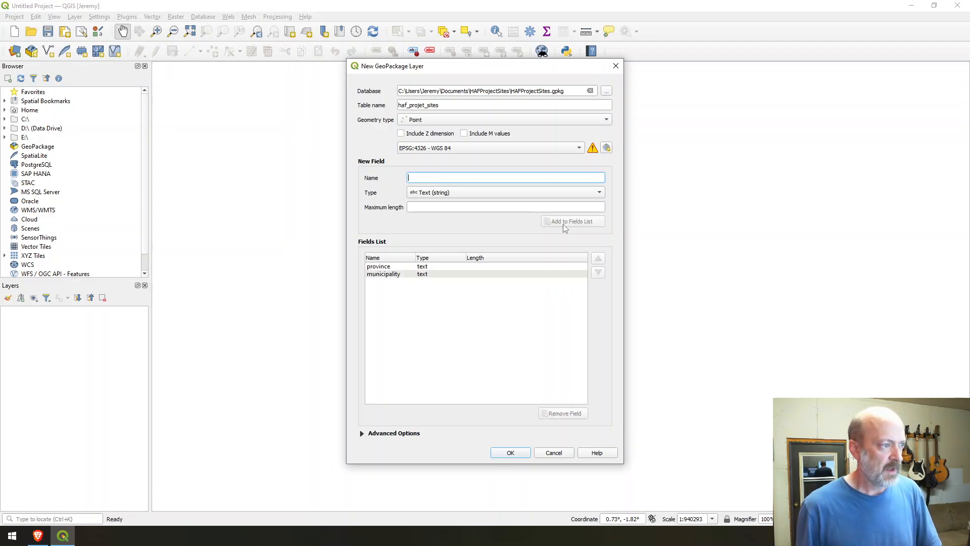
{"action": "type", "text": "village"}
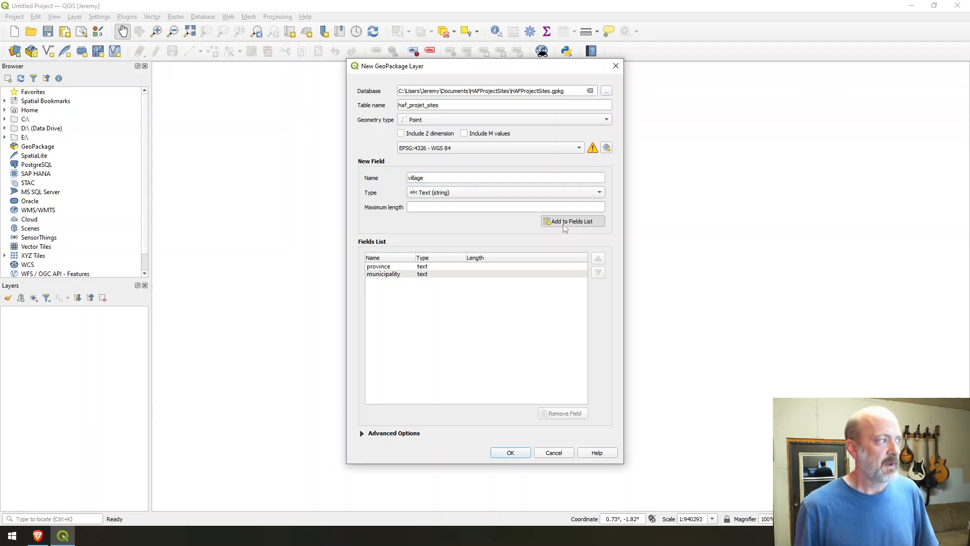
{"action": "left_click", "coordinate": [564, 225]}
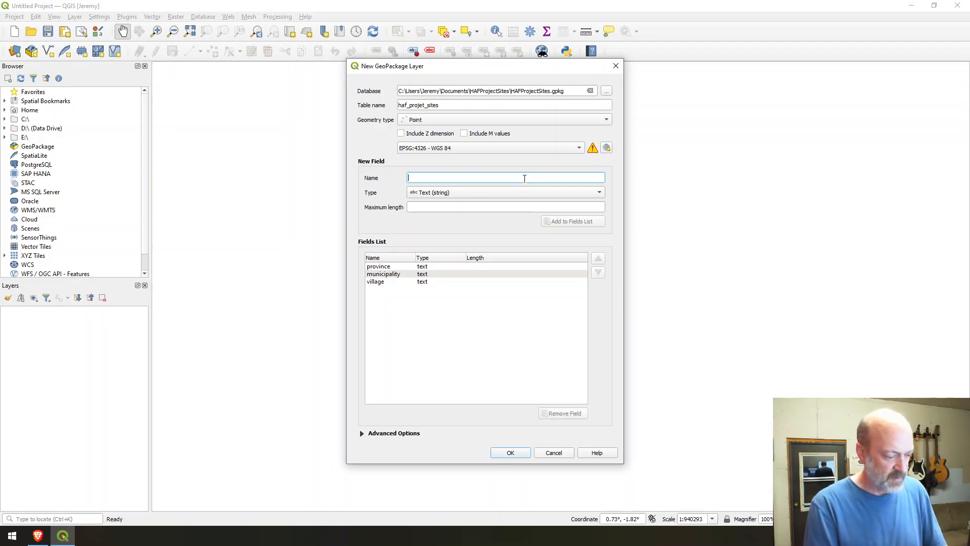
Step: Add an Integer (32 bit) field named estimated_number_of_people_in_village to the new layer
{"action": "type", "text": "est"}
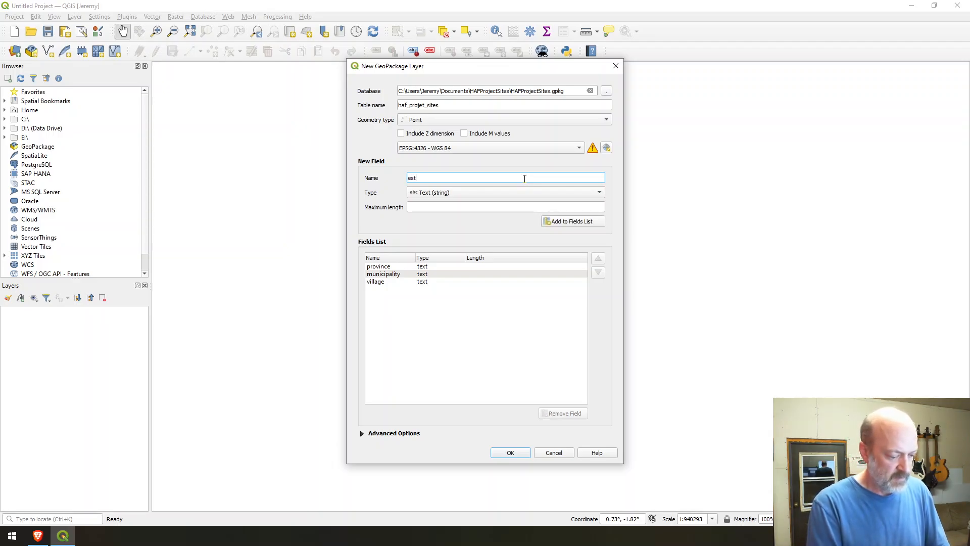
{"action": "type", "text": "imated_"}
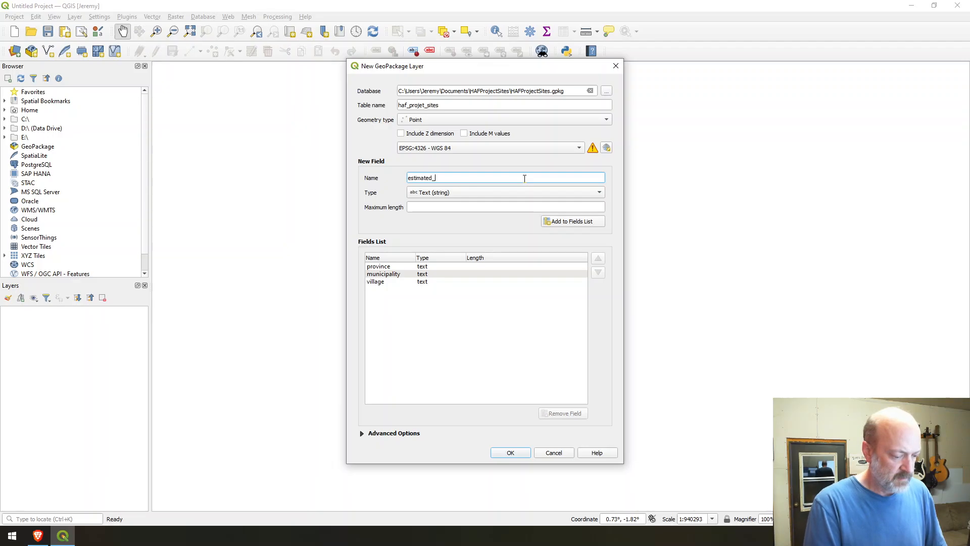
{"action": "type", "text": "number_"}
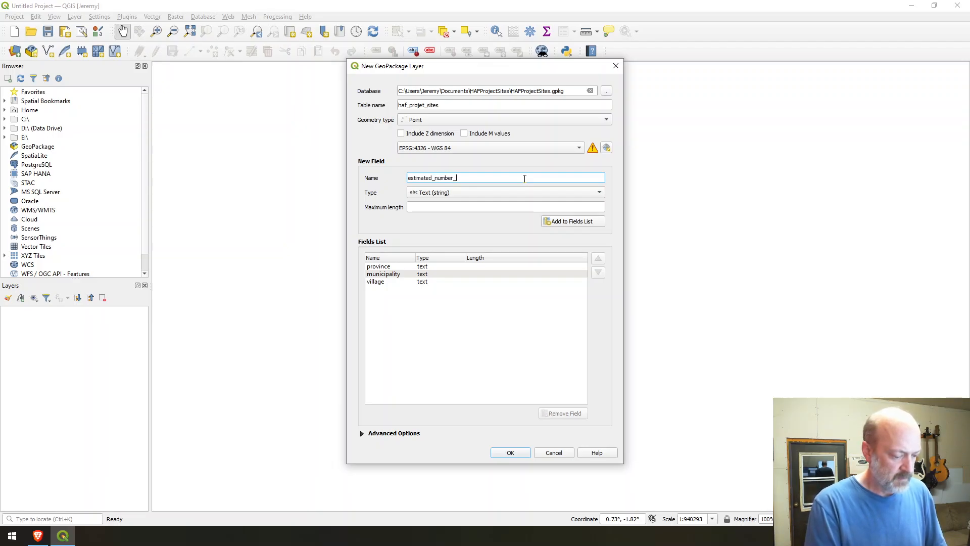
{"action": "type", "text": "of_peo"}
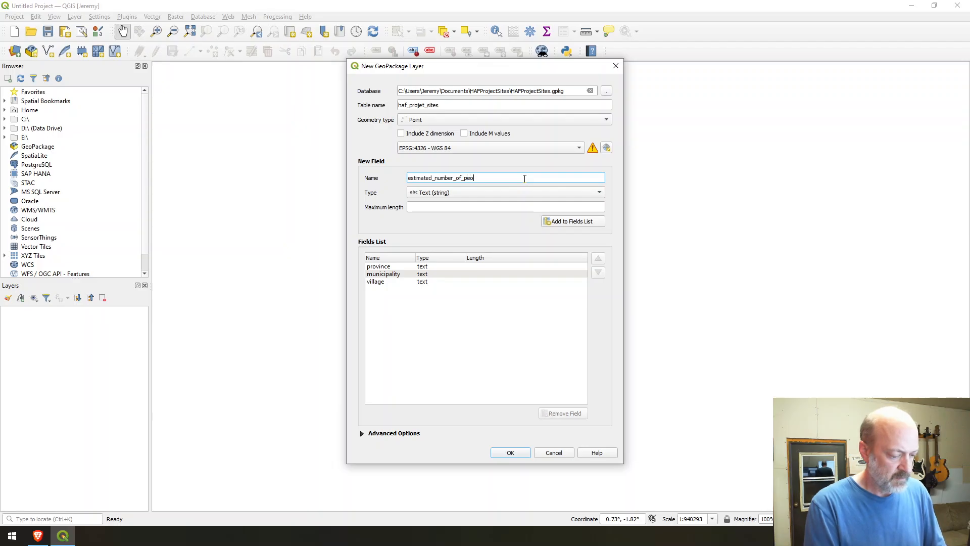
{"action": "type", "text": "ple"}
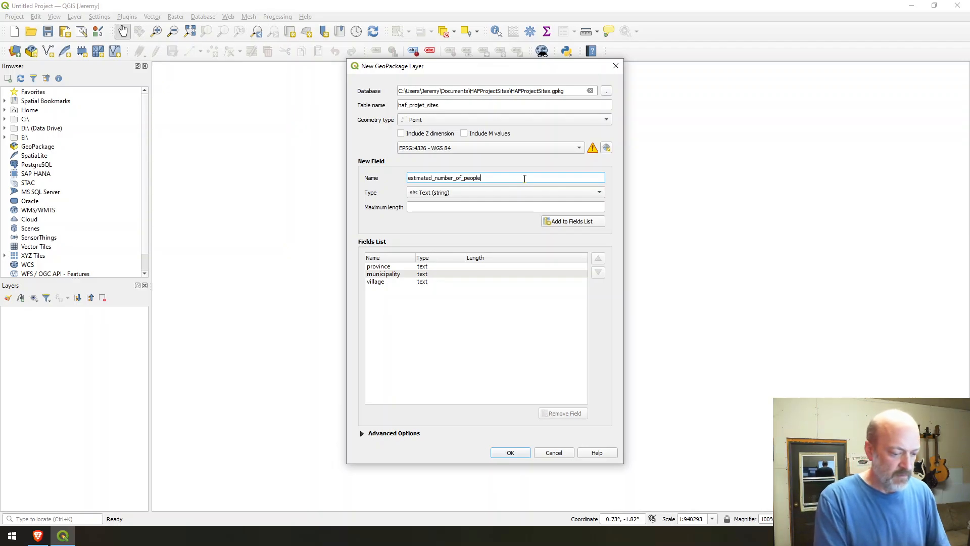
{"action": "type", "text": "_in"}
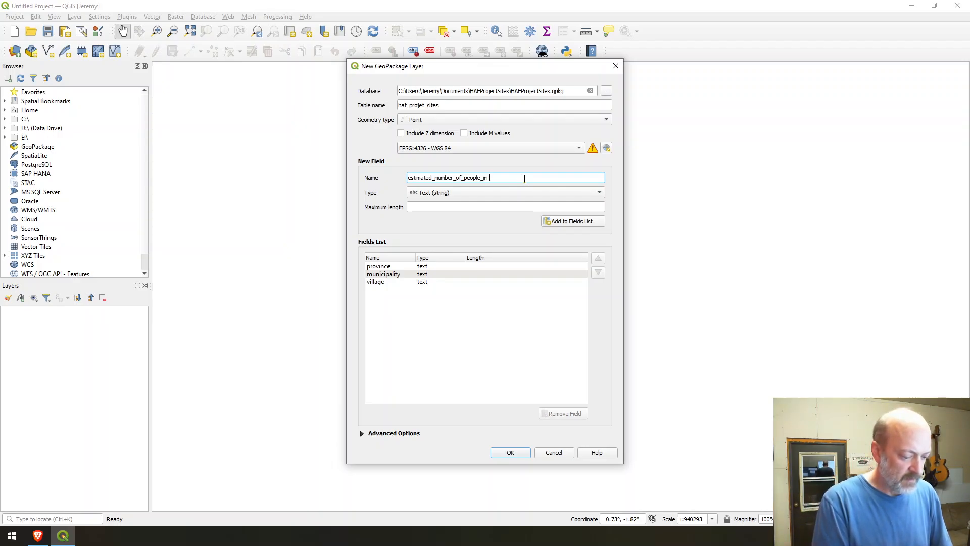
{"action": "type", "text": "_villa"}
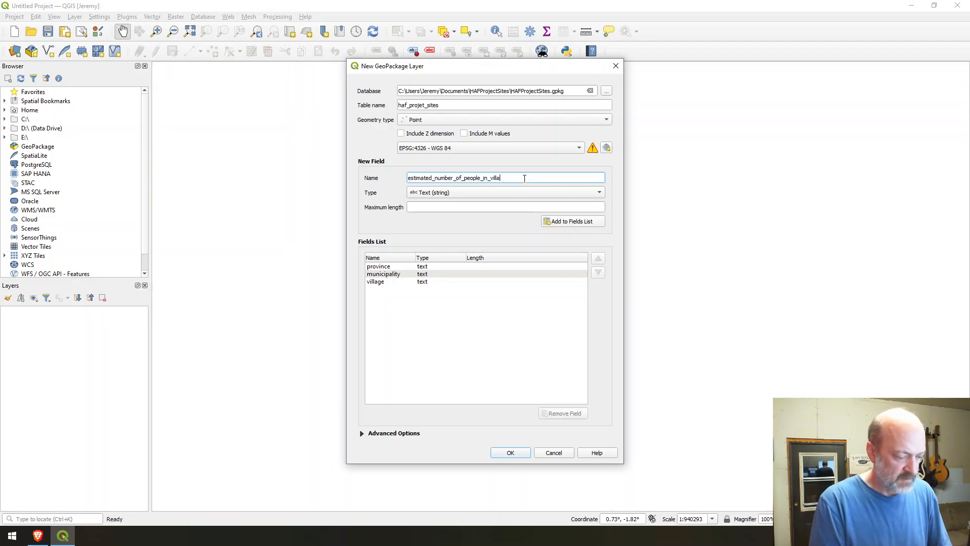
{"action": "type", "text": "ge"}
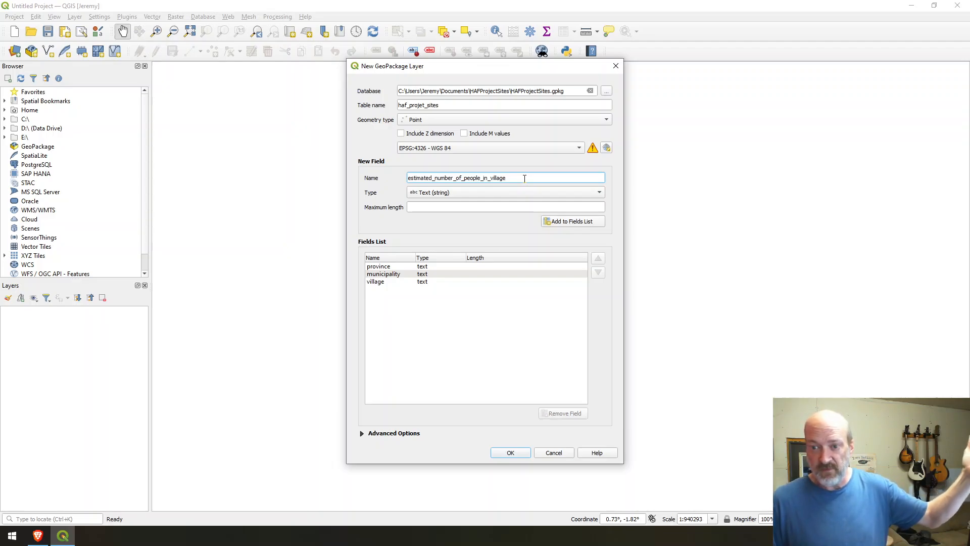
{"action": "left_click", "coordinate": [501, 195]}
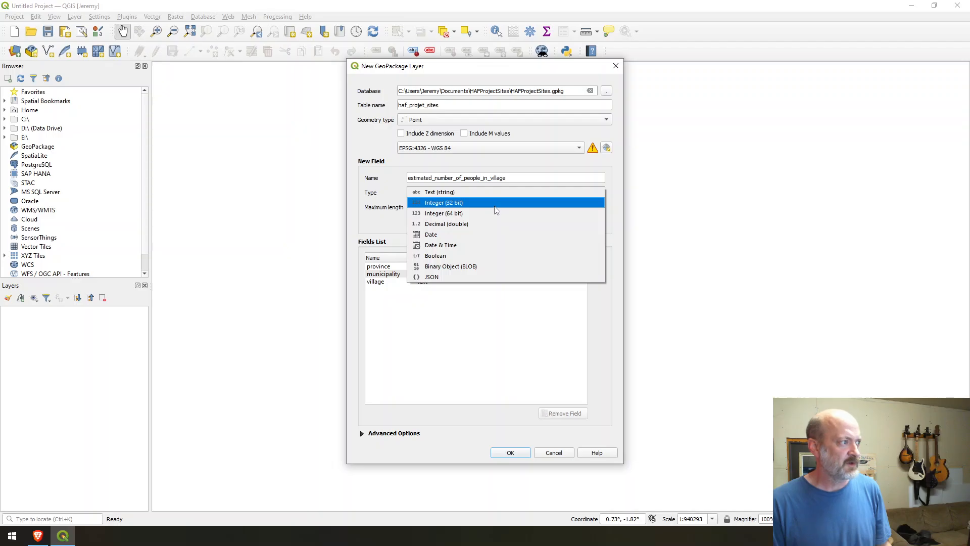
{"action": "left_click", "coordinate": [496, 206]}
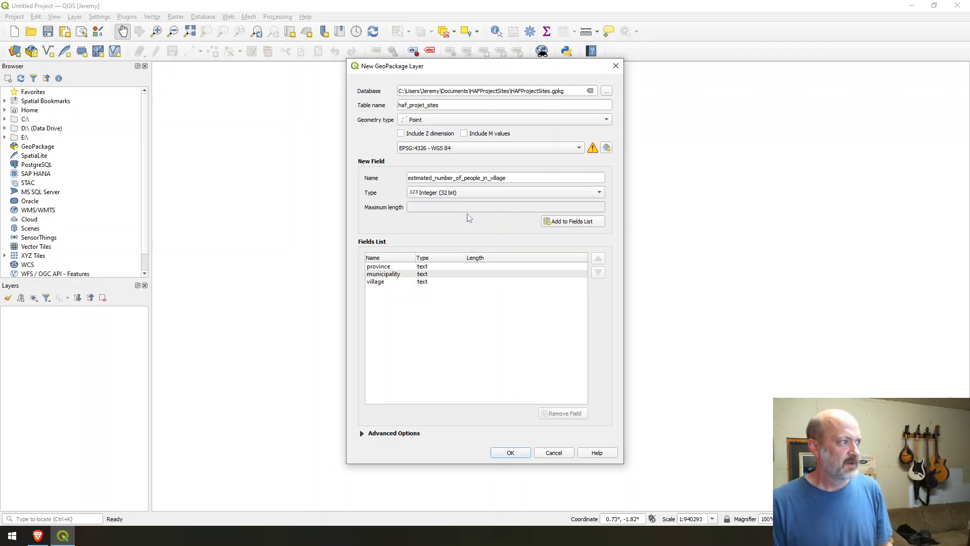
{"action": "left_click", "coordinate": [587, 224]}
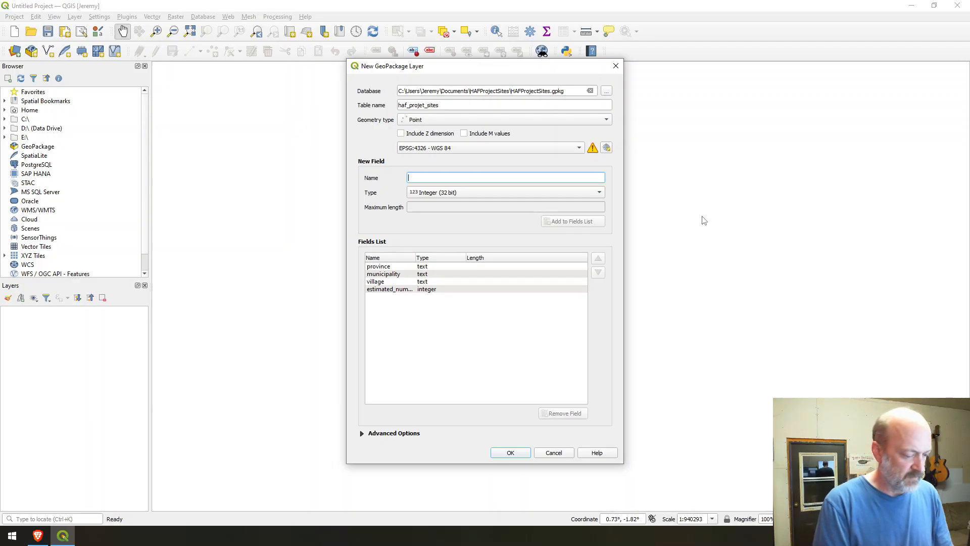
Step: Add an Integer (32 bit) field named number_of_households and a text field named activities to the new layer
{"action": "type", "text": "number_of_"}
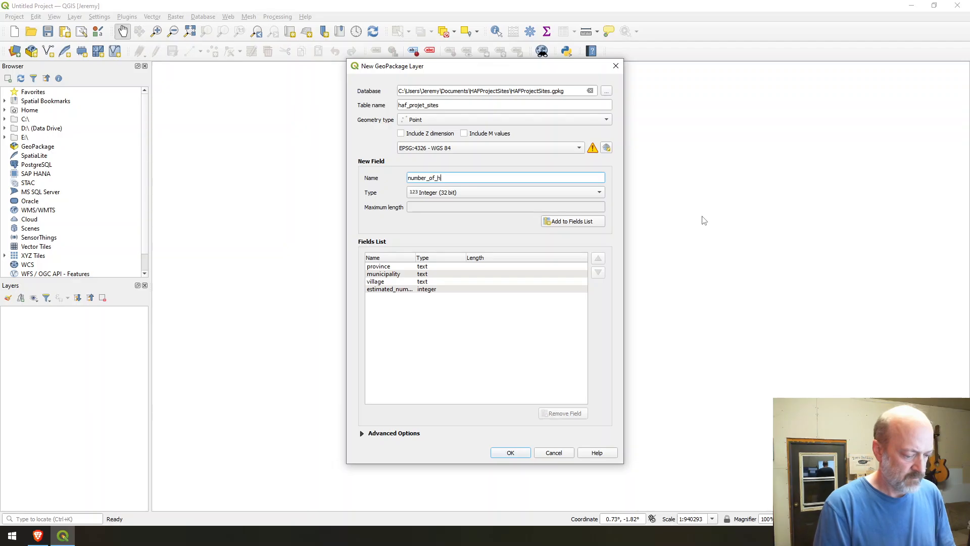
{"action": "type", "text": "households"}
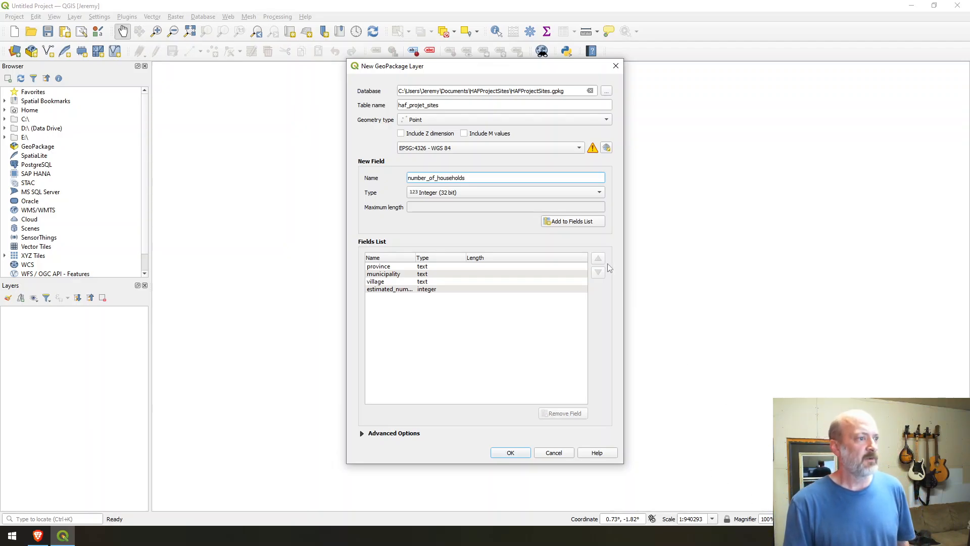
{"action": "left_click", "coordinate": [599, 223]}
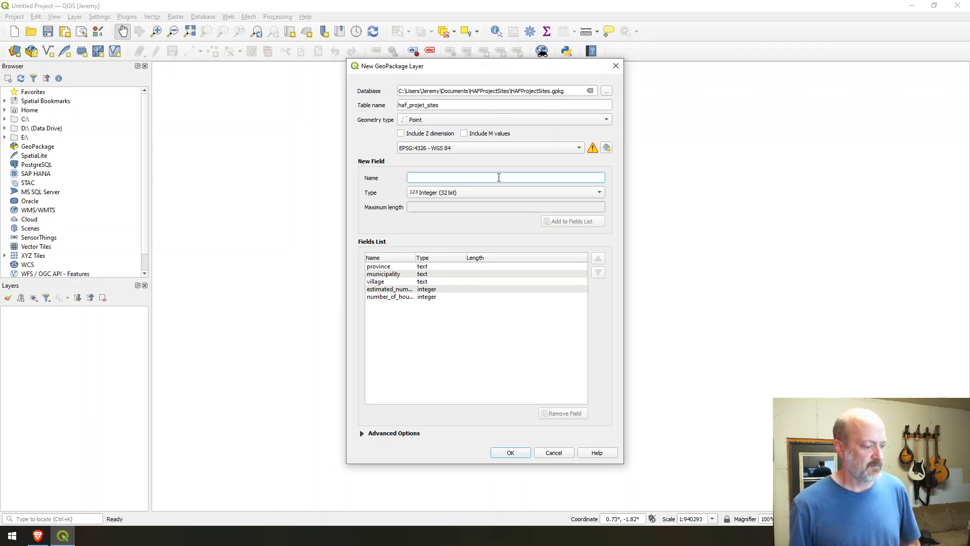
{"action": "type", "text": "activities"}
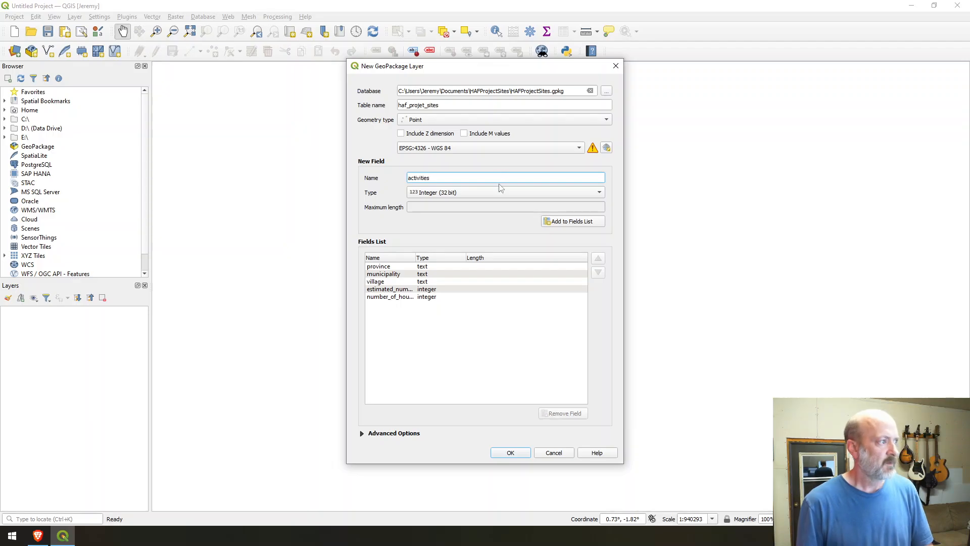
{"action": "left_click", "coordinate": [499, 194]}
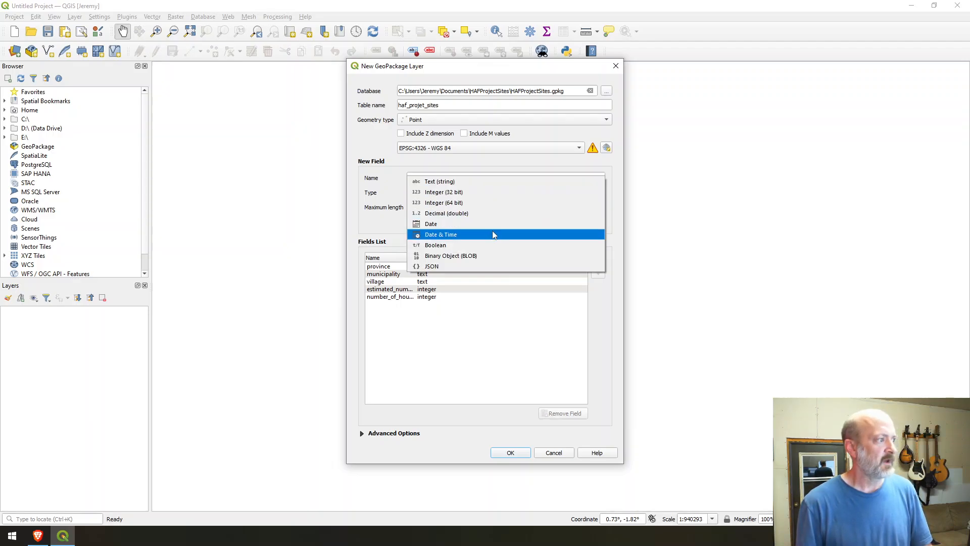
{"action": "left_click", "coordinate": [487, 183]}
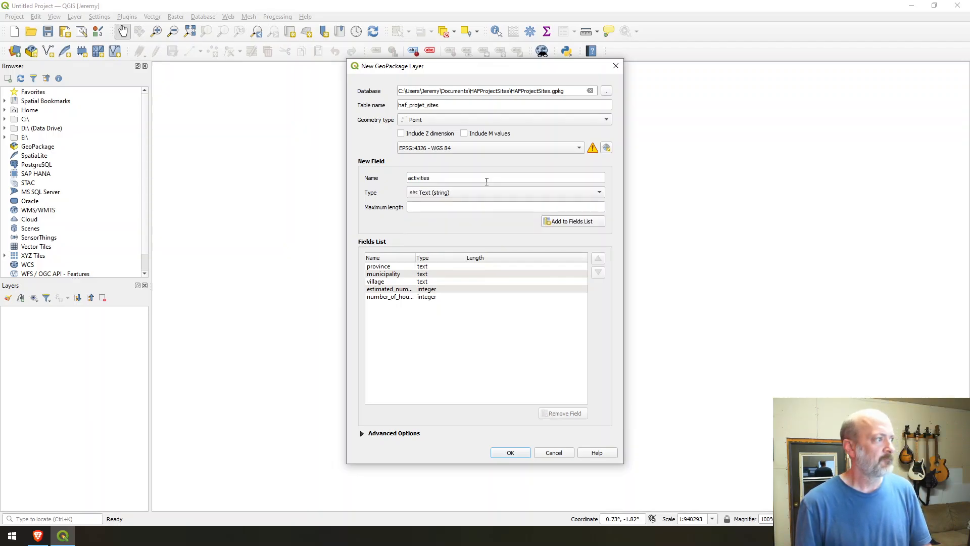
{"action": "left_click", "coordinate": [570, 223]}
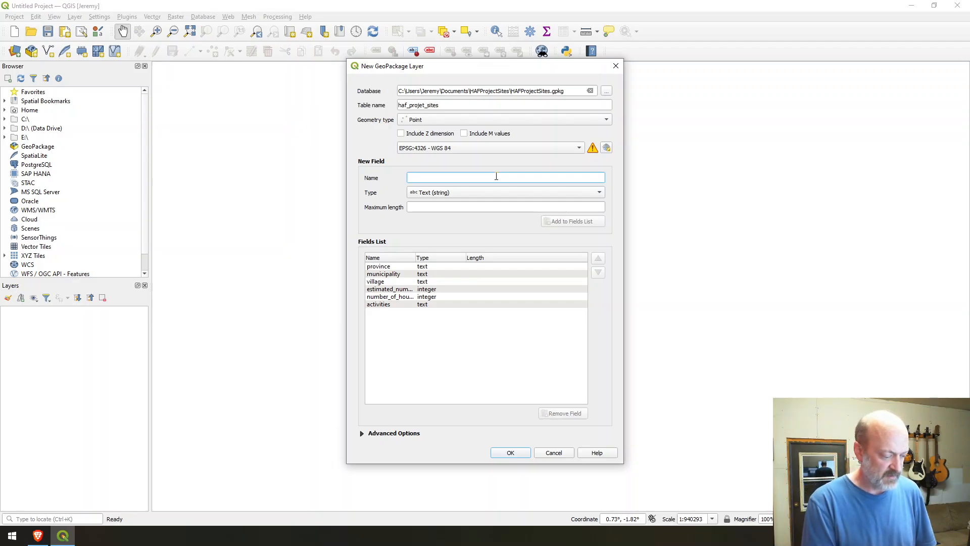
Step: Add a Decimal (double) field named percent_complete to the new layer
{"action": "type", "text": "percent"}
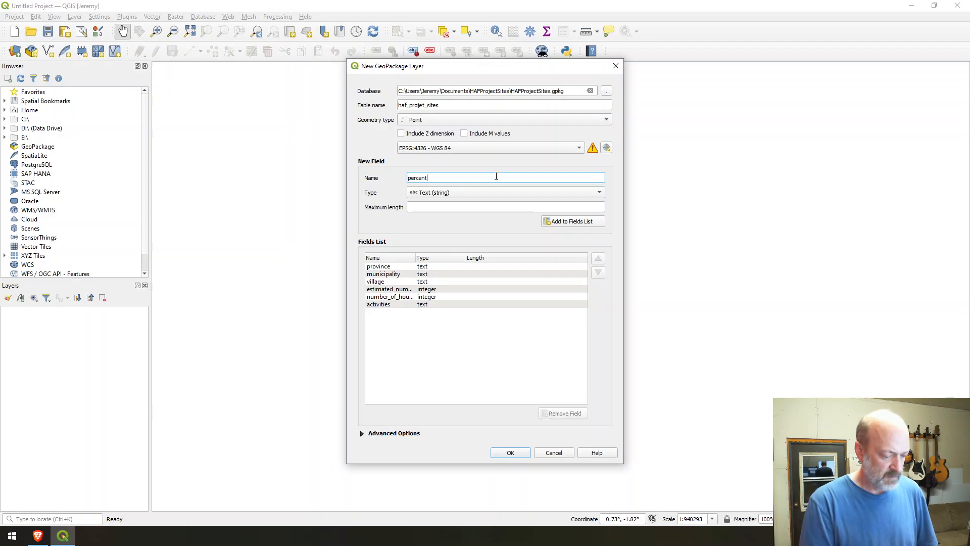
{"action": "type", "text": "_complete"}
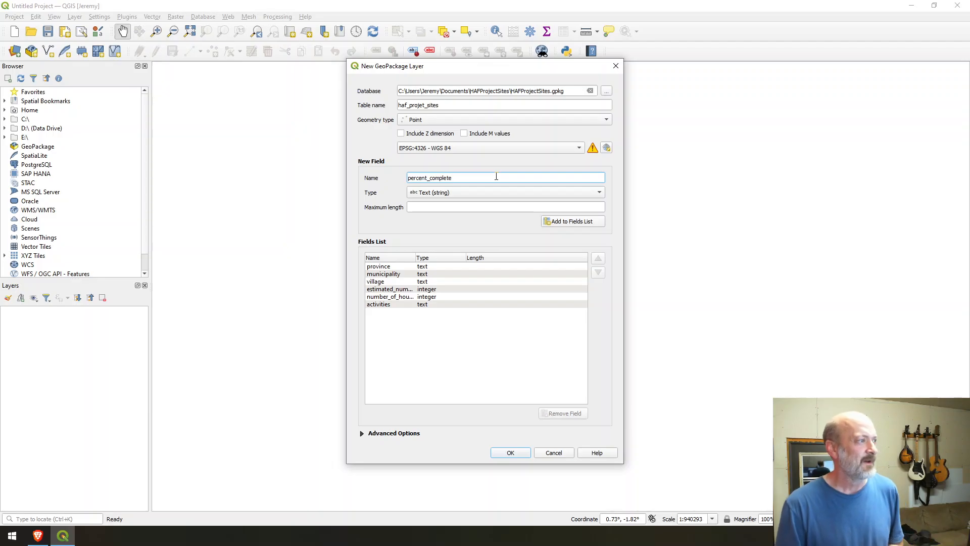
{"action": "left_click", "coordinate": [531, 196]}
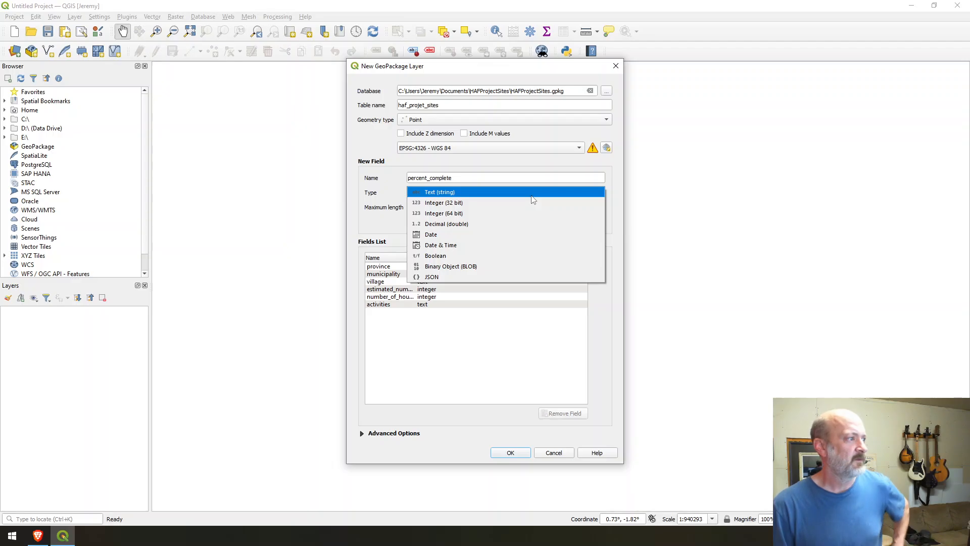
{"action": "left_click", "coordinate": [532, 227]}
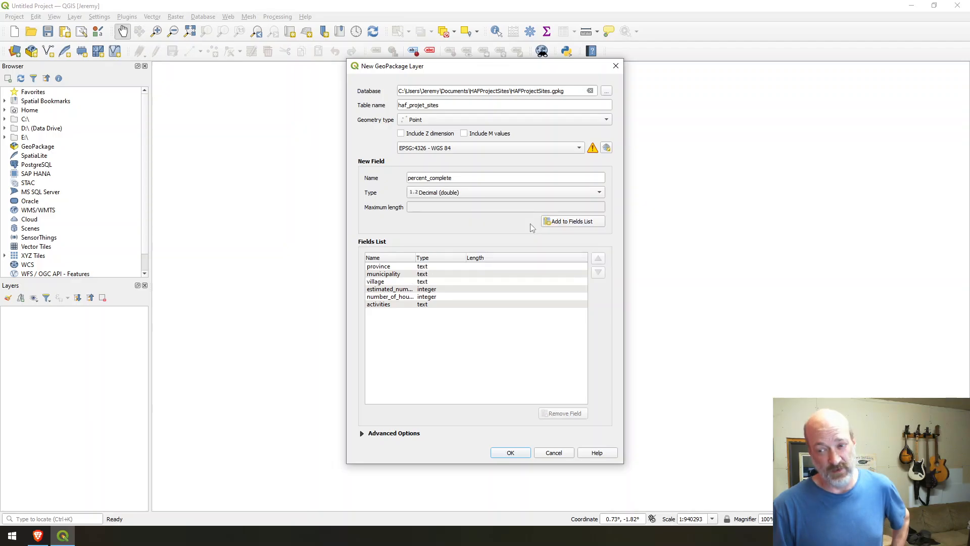
{"action": "left_click", "coordinate": [563, 224]}
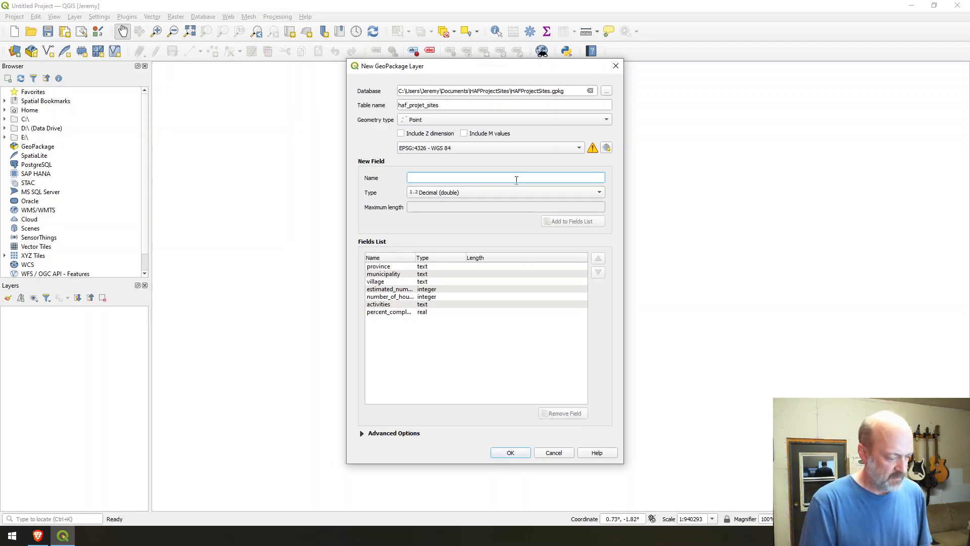
Step: Add text fields named latitude_dms and longitude_dms to the new layer, without a maximum length
{"action": "type", "text": "latitude"}
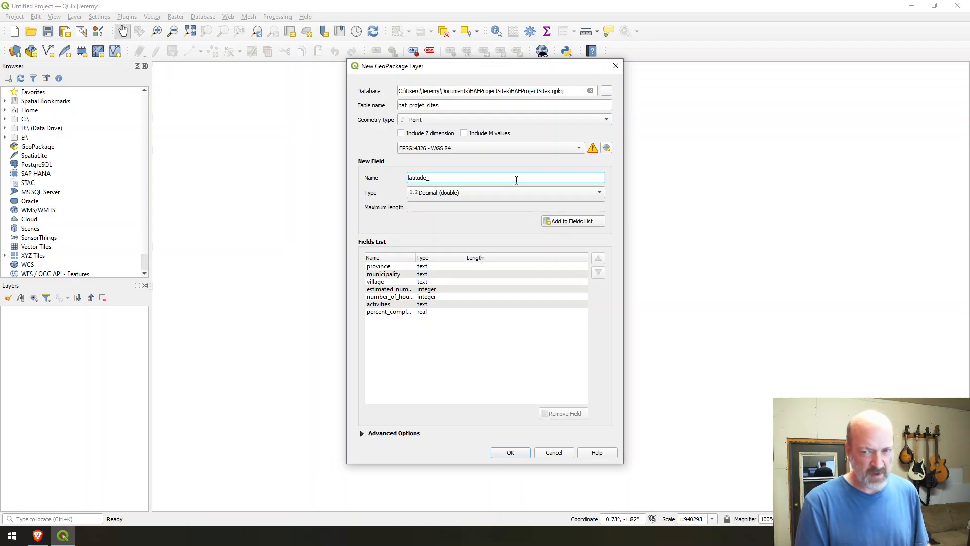
{"action": "type", "text": "_d"}
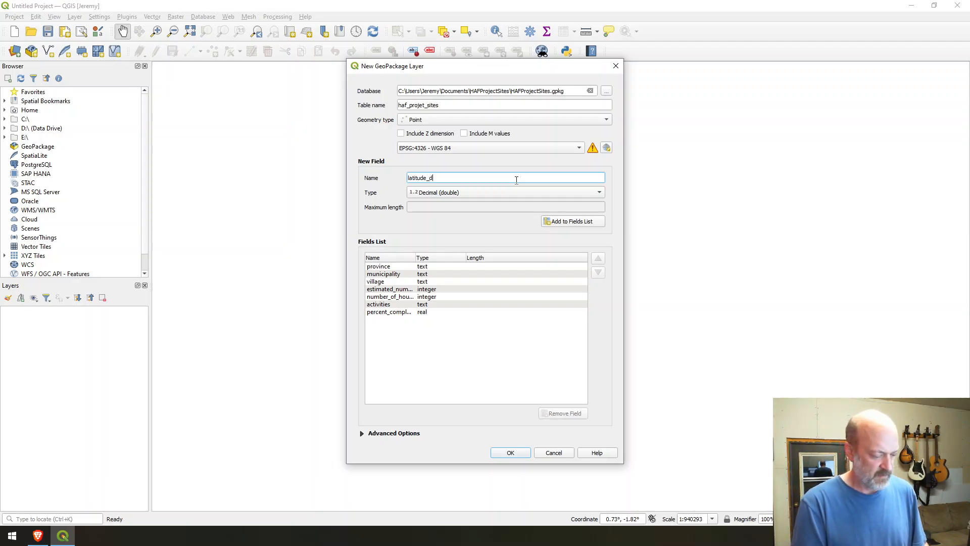
{"action": "type", "text": "ms"}
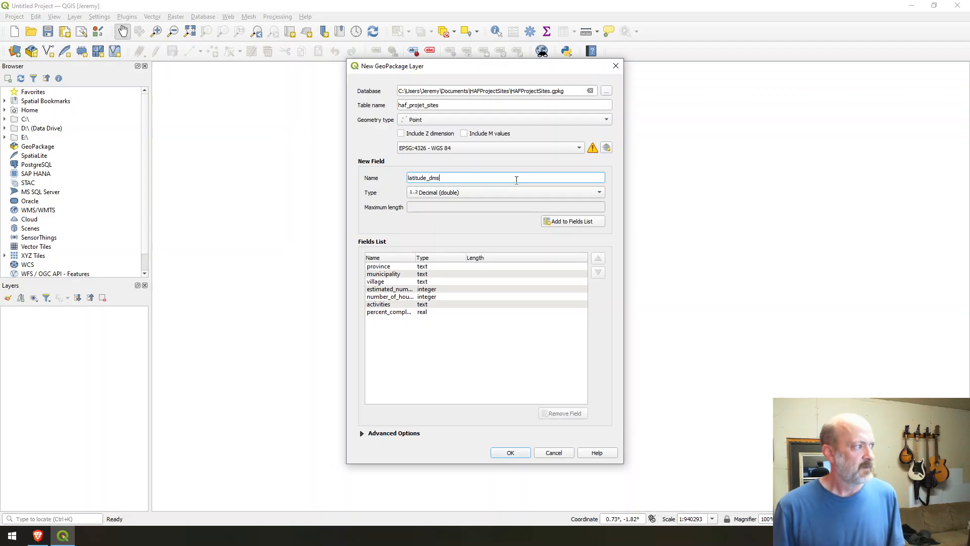
{"action": "left_click", "coordinate": [546, 192]}
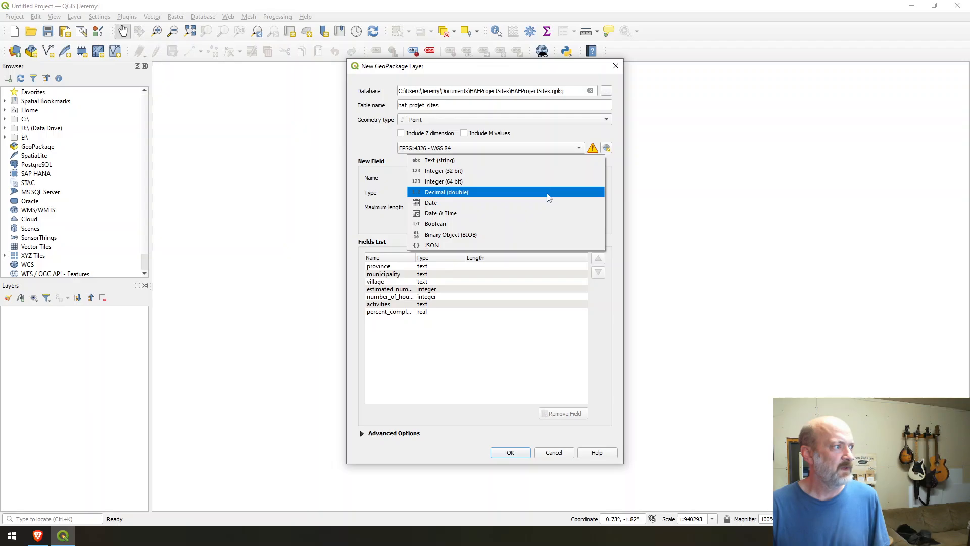
{"action": "left_click", "coordinate": [551, 161]}
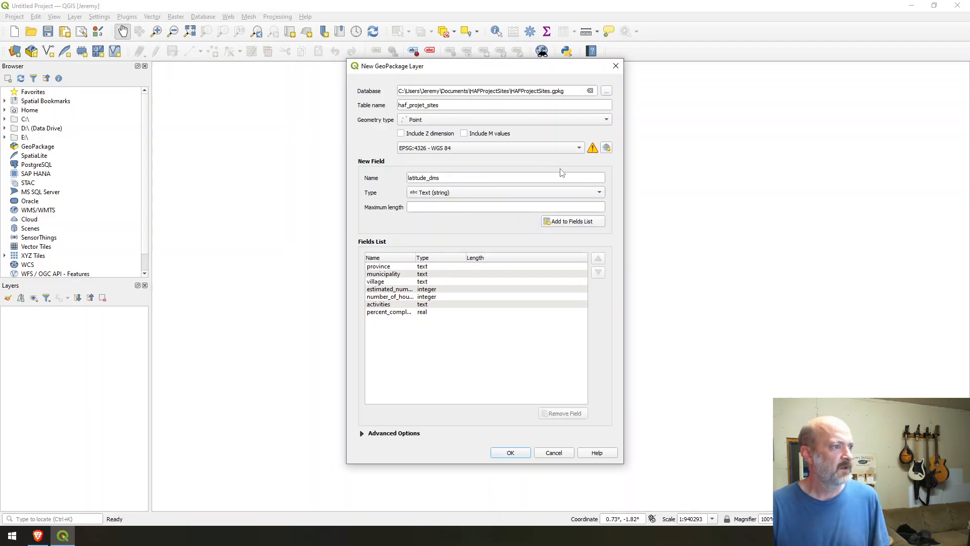
{"action": "left_click", "coordinate": [573, 223]}
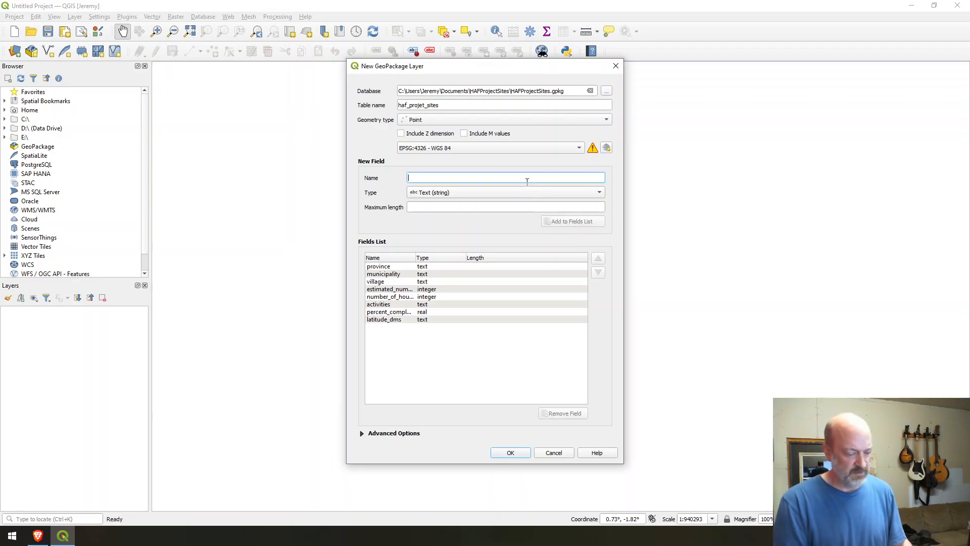
{"action": "type", "text": "longitude"}
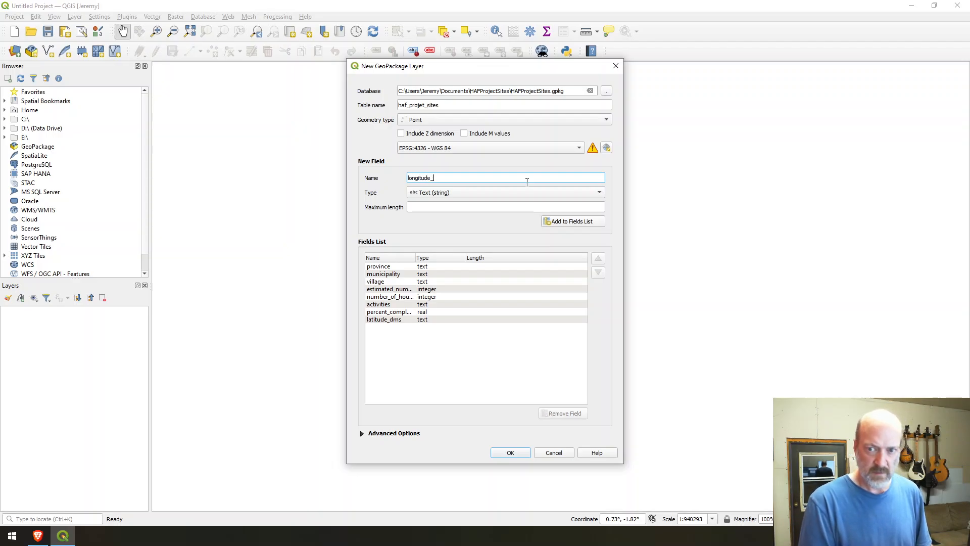
{"action": "type", "text": "_dms"}
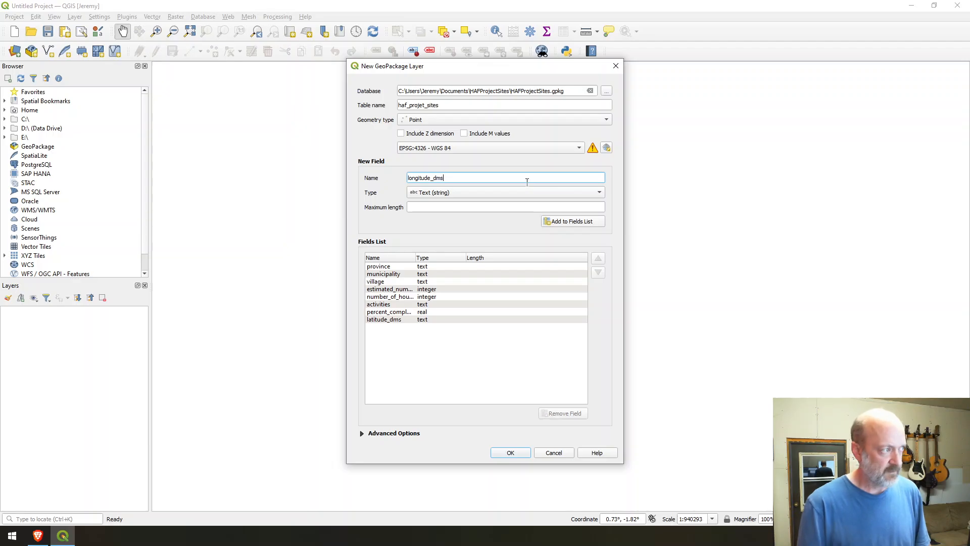
{"action": "left_click", "coordinate": [576, 223]}
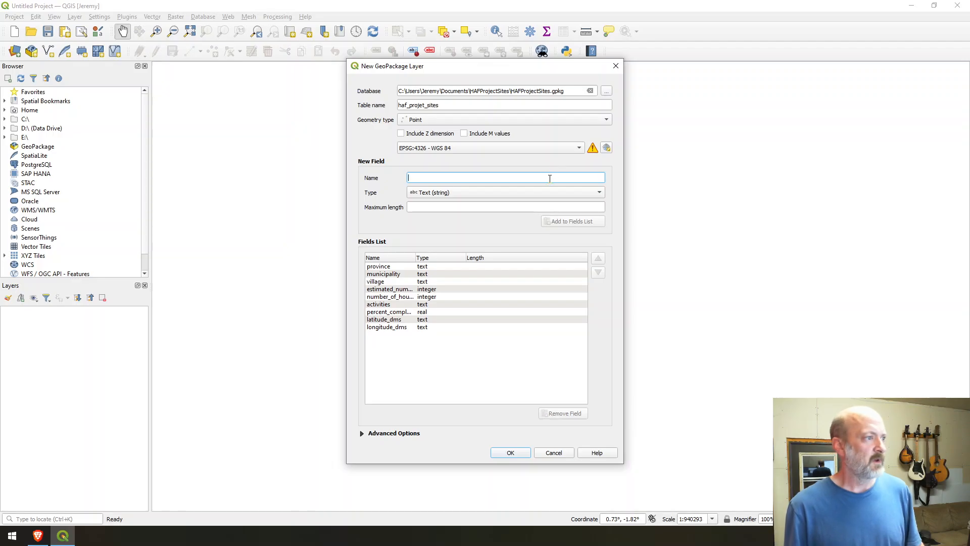
Step: Add a text field named coordinates_decimal_degree to the new layer, without a maximum length
{"action": "type", "text": "coor"}
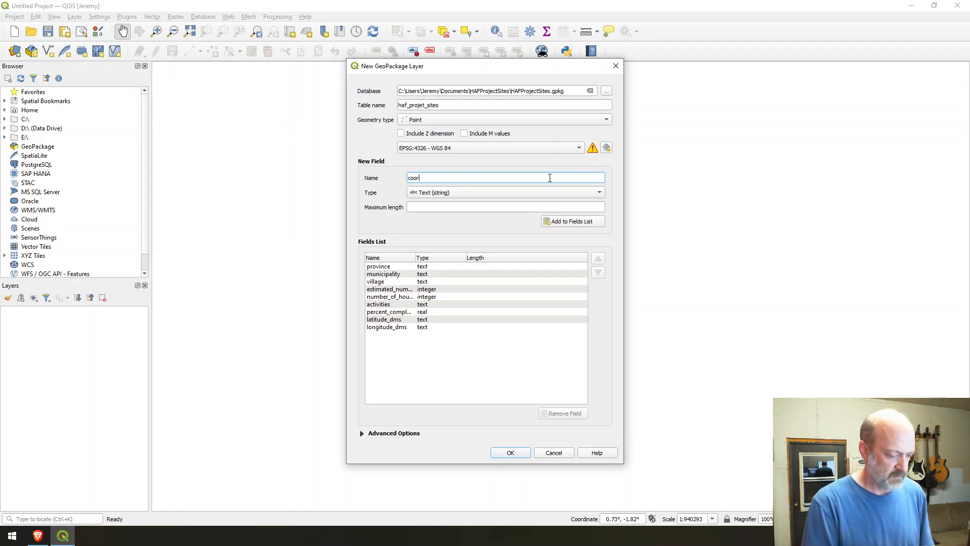
{"action": "type", "text": "dinates"}
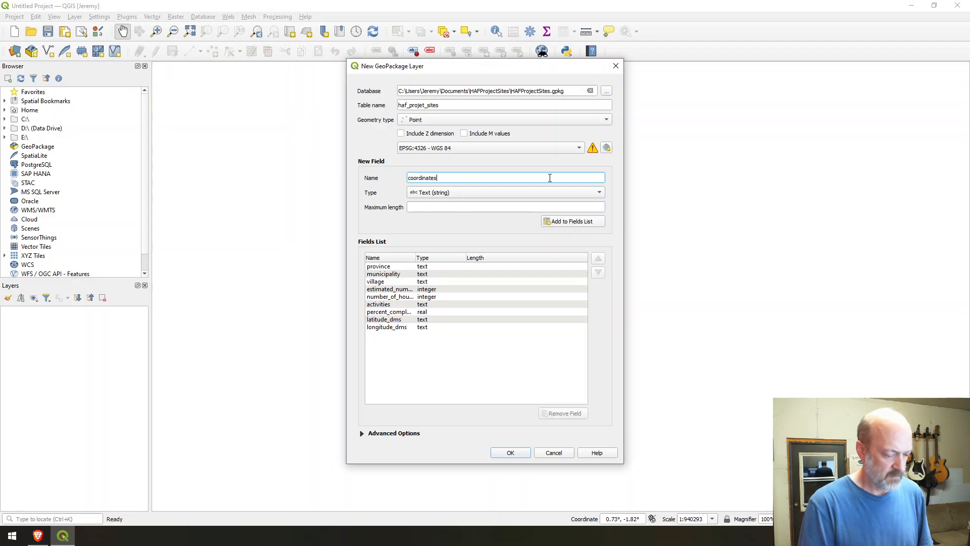
{"action": "type", "text": "_"}
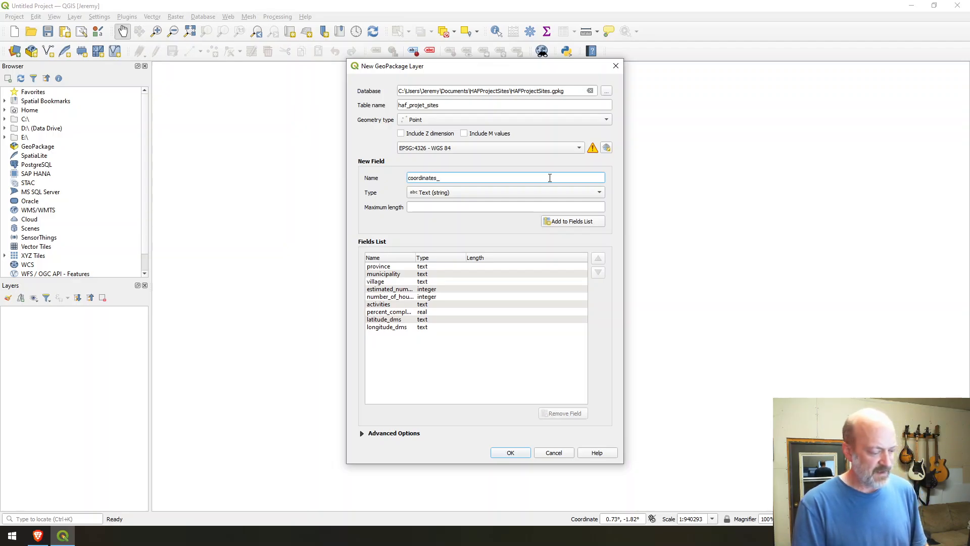
{"action": "type", "text": "decima"}
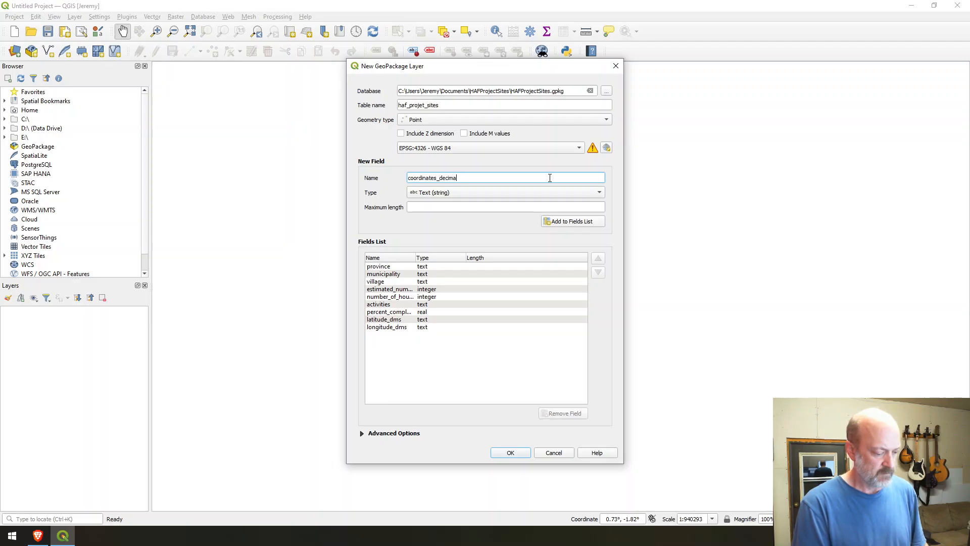
{"action": "type", "text": "l_degree"}
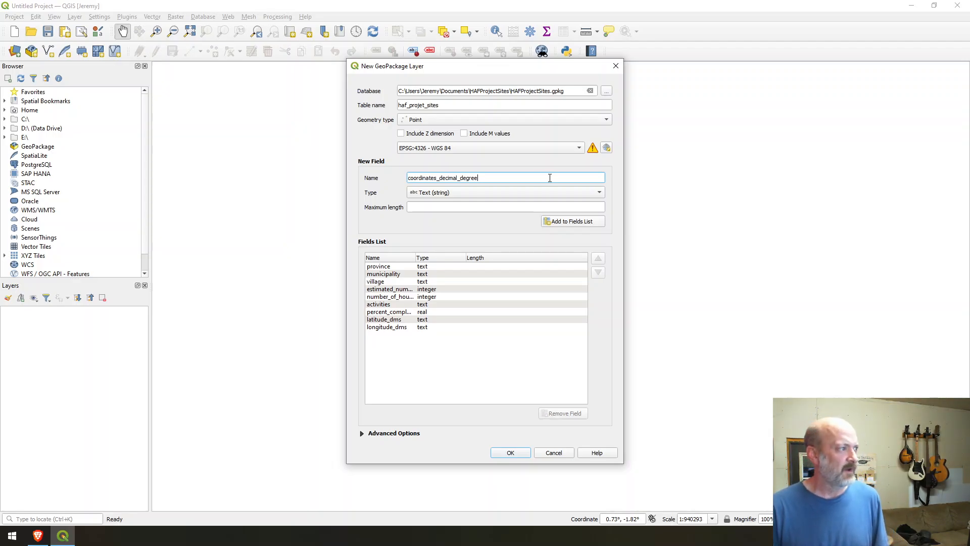
{"action": "left_click", "coordinate": [556, 222]}
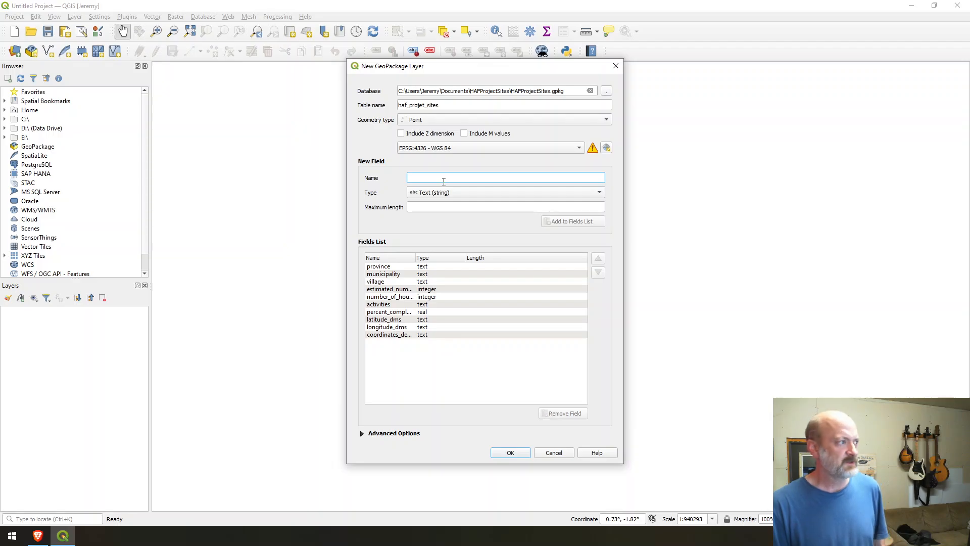
Step: Add a Decimal (double) field named latitude to the new layer
{"action": "type", "text": "l"}
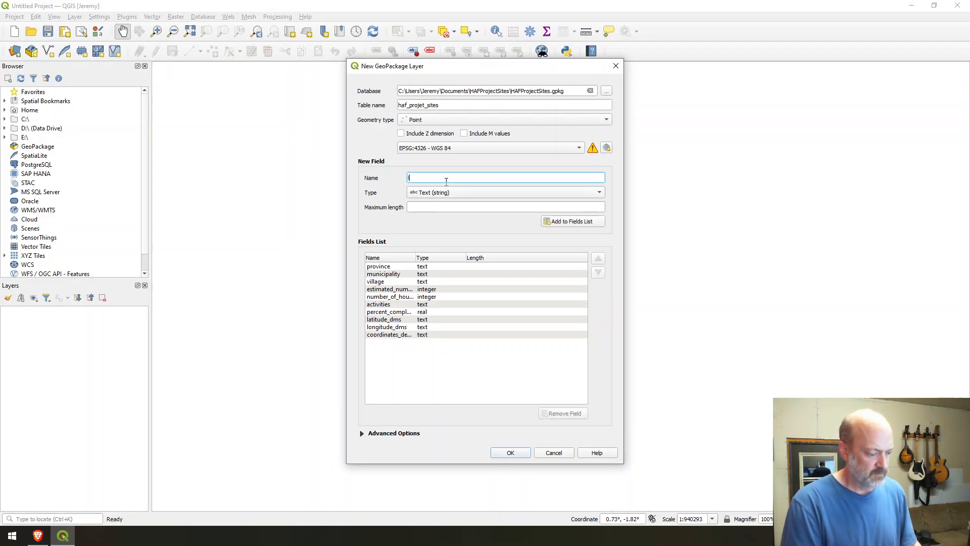
{"action": "type", "text": "atitude"}
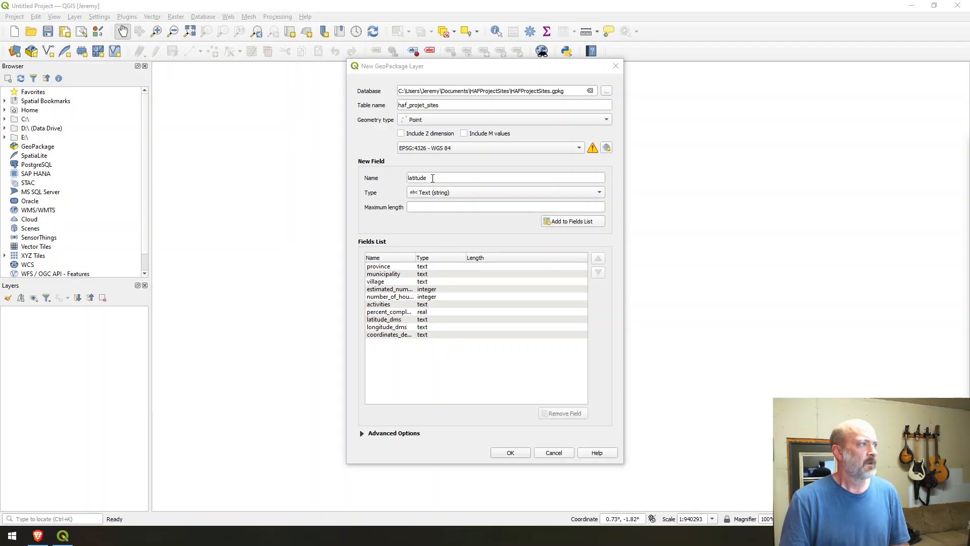
{"action": "left_click_drag", "start_coordinate": [433, 178], "coordinate": [394, 180]}
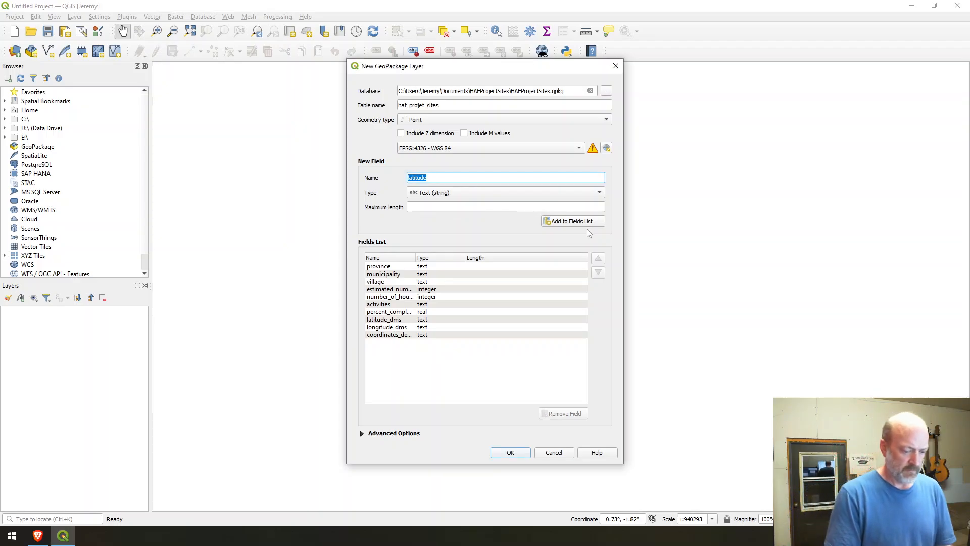
{"action": "type", "text": "latit"}
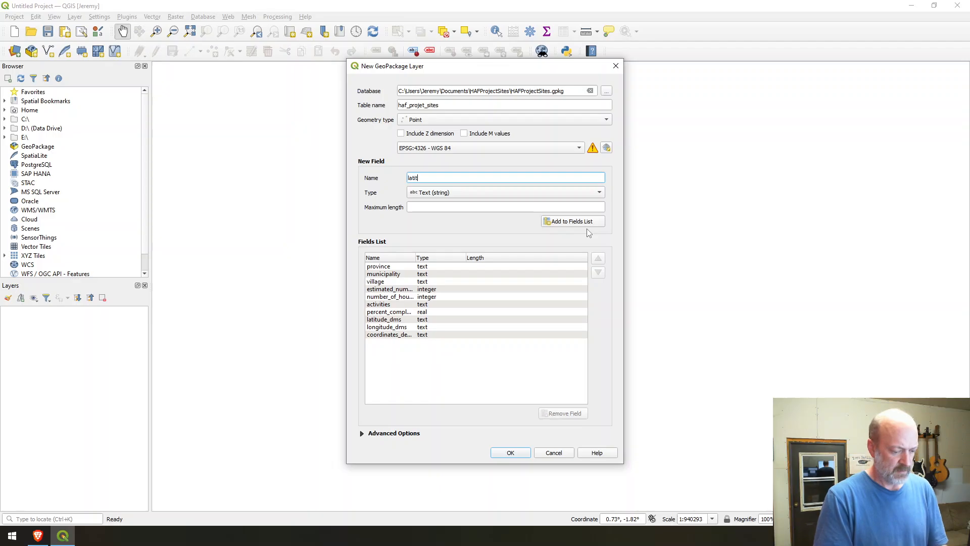
{"action": "type", "text": "ude"}
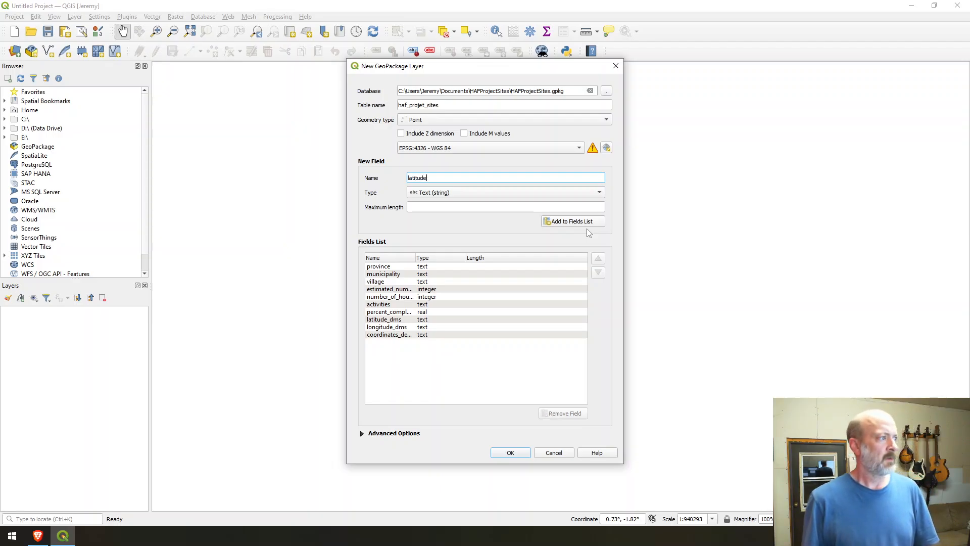
{"action": "left_click", "coordinate": [581, 194]}
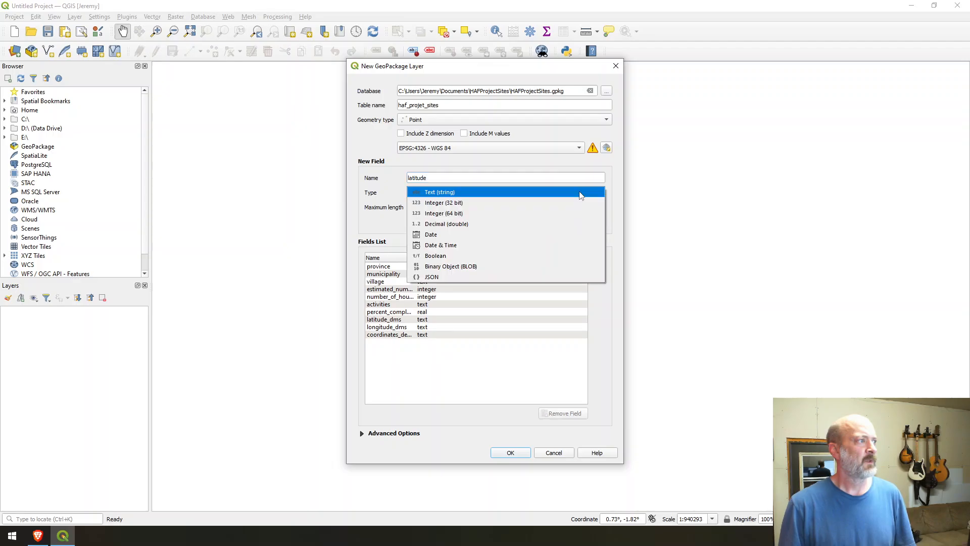
{"action": "left_click", "coordinate": [574, 225]}
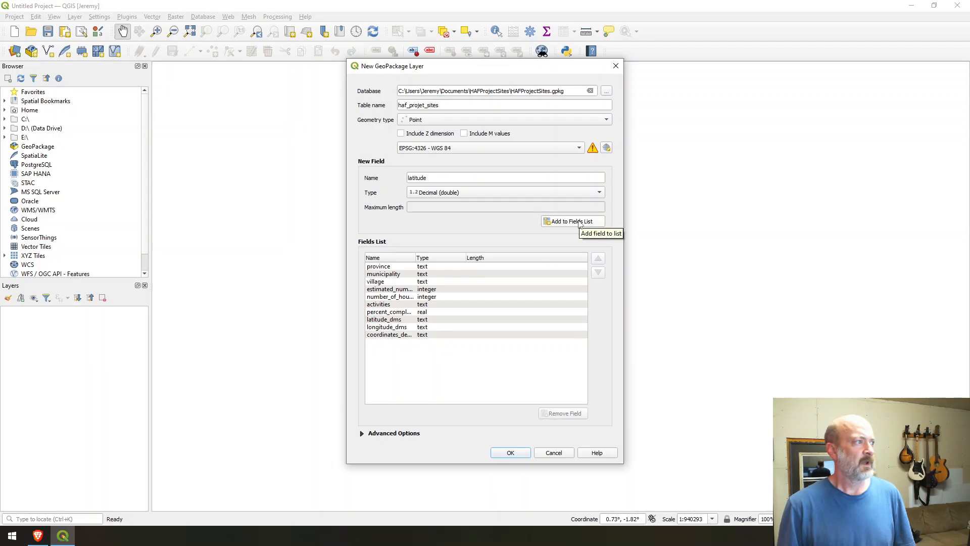
{"action": "left_click", "coordinate": [580, 223]}
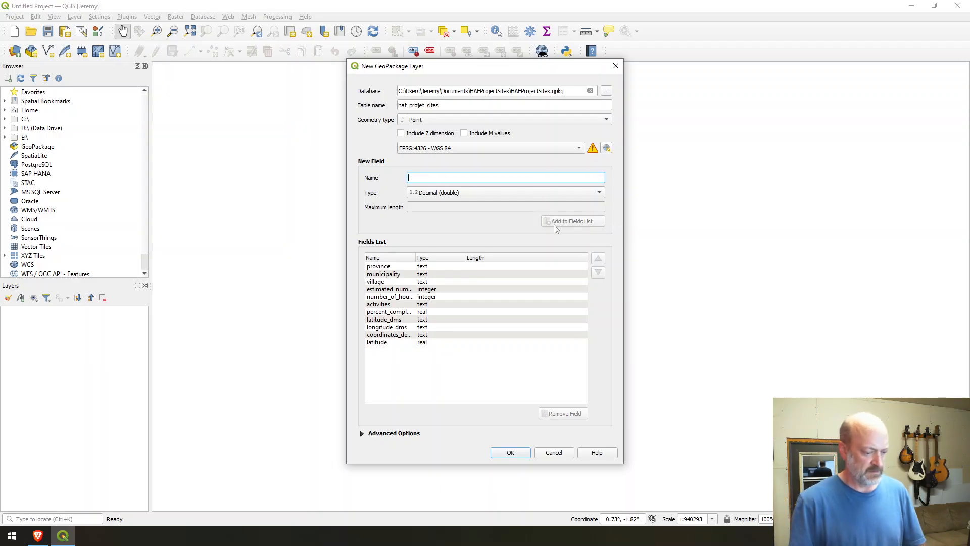
Step: Add a Decimal (double) field named longitude to the new layer
{"action": "type", "text": "lon"}
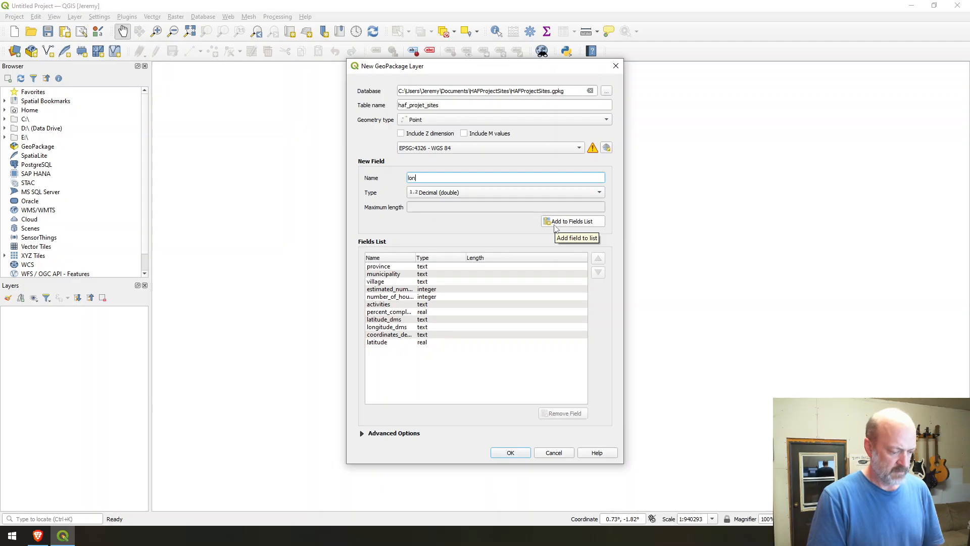
{"action": "type", "text": "gitude"}
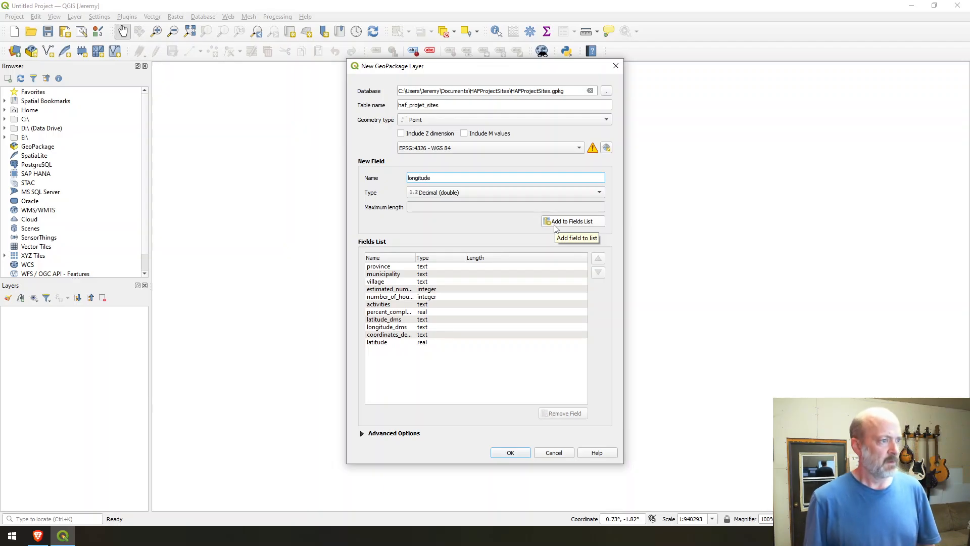
{"action": "left_click", "coordinate": [556, 226]}
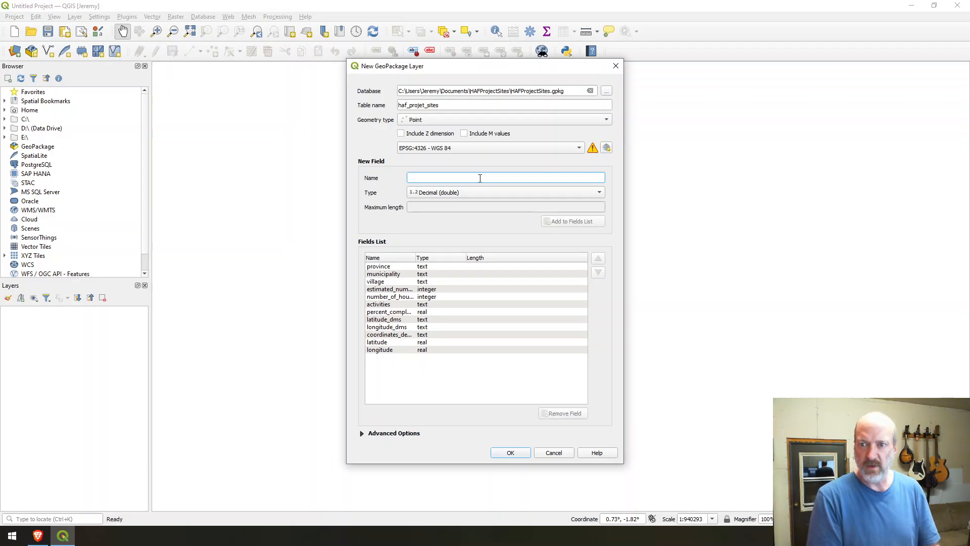
Step: Add a Text (string) field named polygon_wkt without a maximum length and create the GeoPackage layer
{"action": "type", "text": "po"}
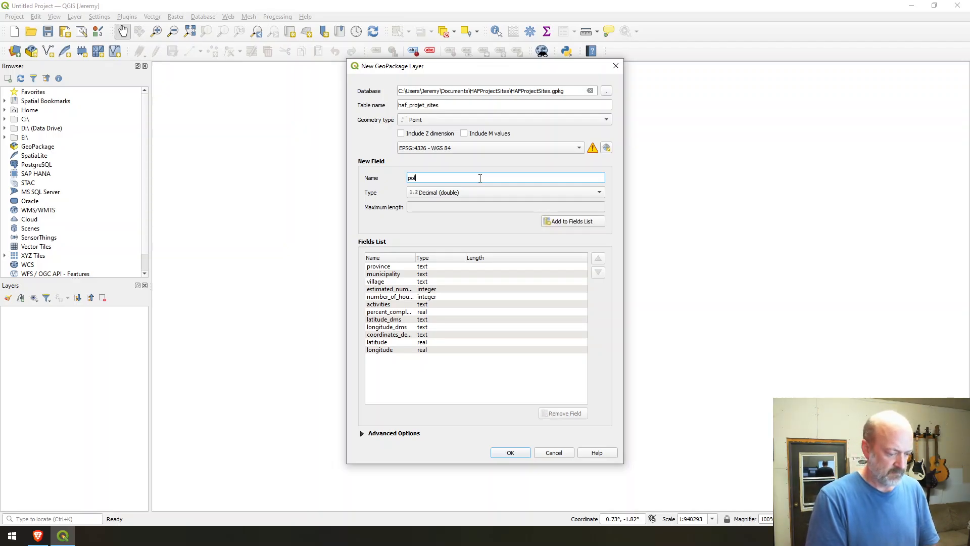
{"action": "type", "text": "lygon"}
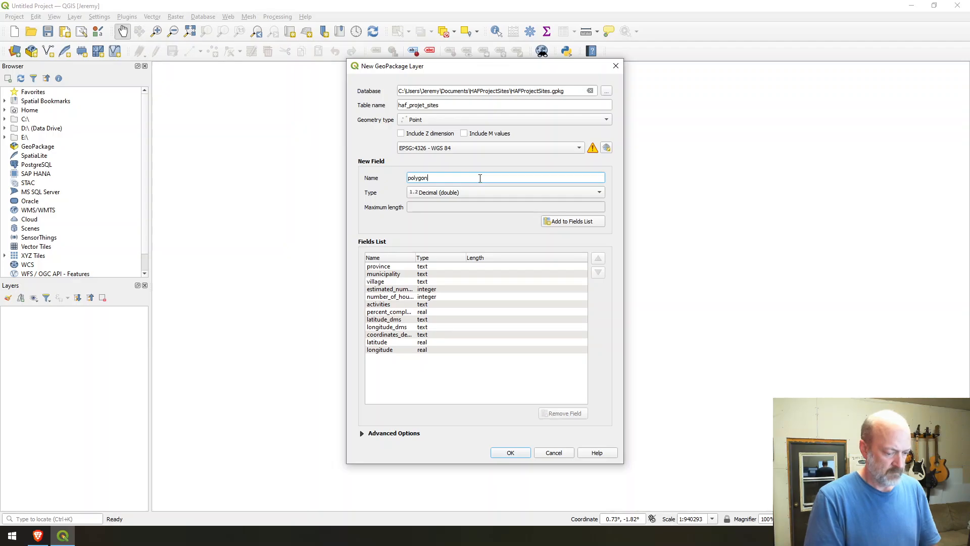
{"action": "type", "text": "_wk"}
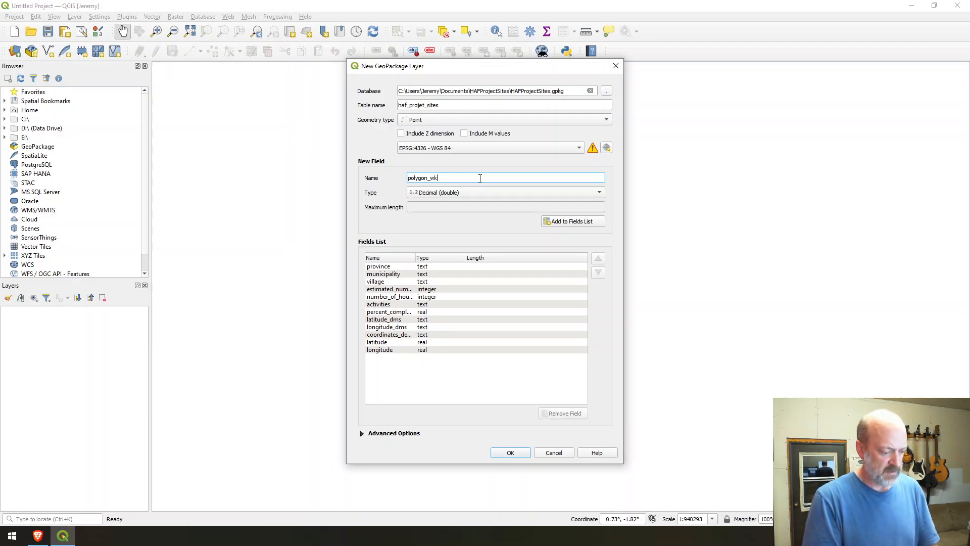
{"action": "type", "text": "t"}
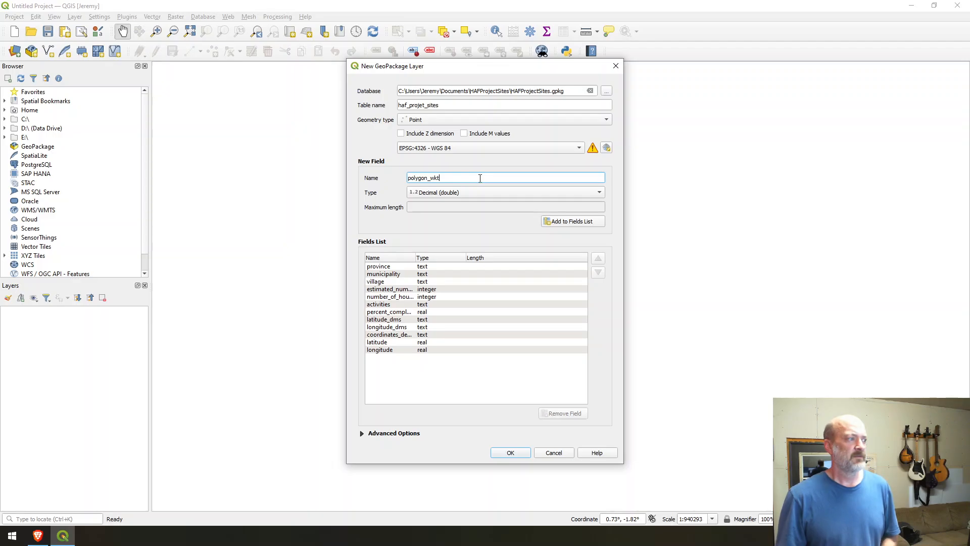
{"action": "left_click", "coordinate": [505, 192]}
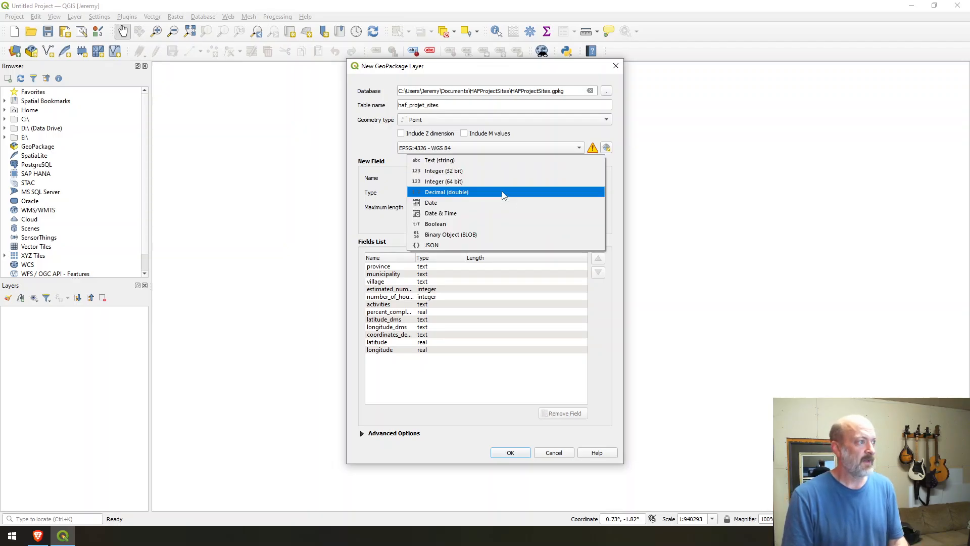
{"action": "left_click", "coordinate": [496, 161]}
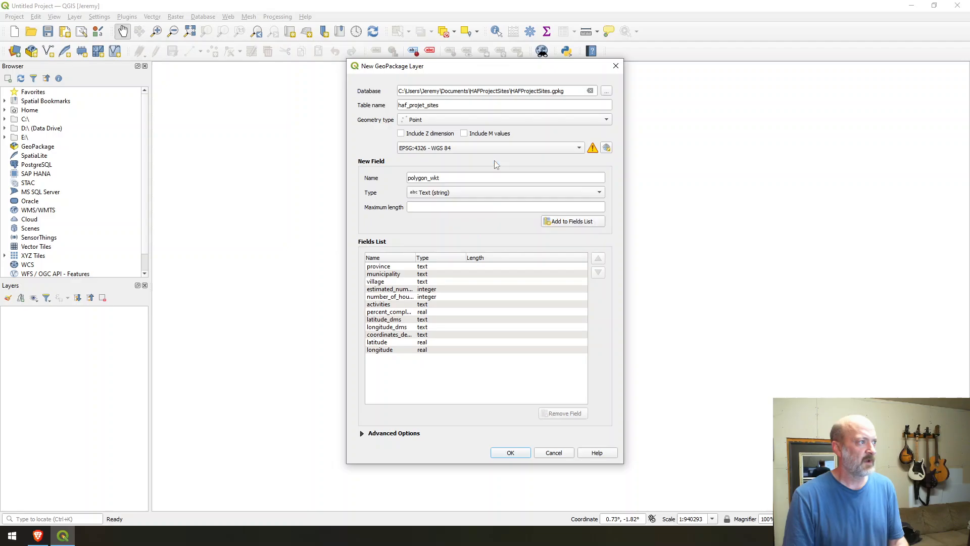
{"action": "left_click", "coordinate": [558, 225]}
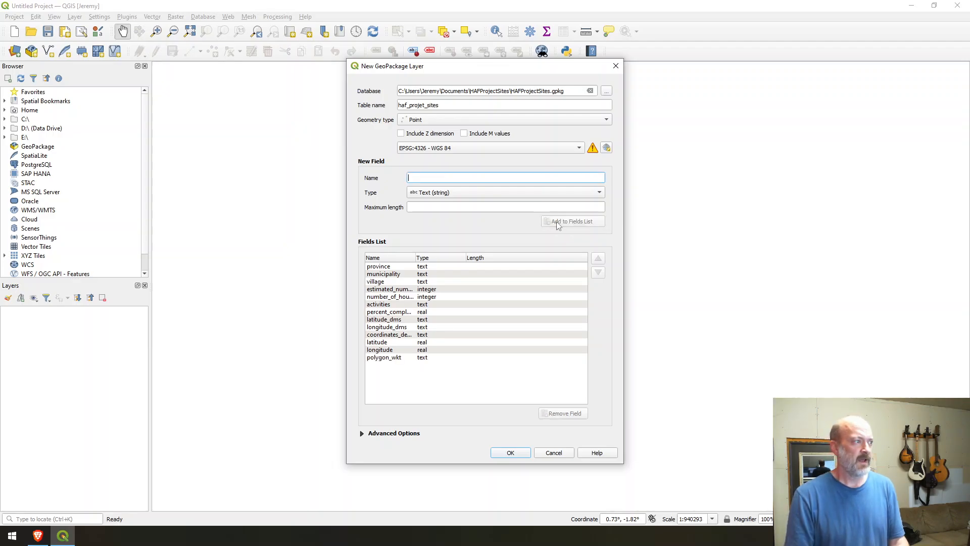
{"action": "left_click", "coordinate": [511, 453]}
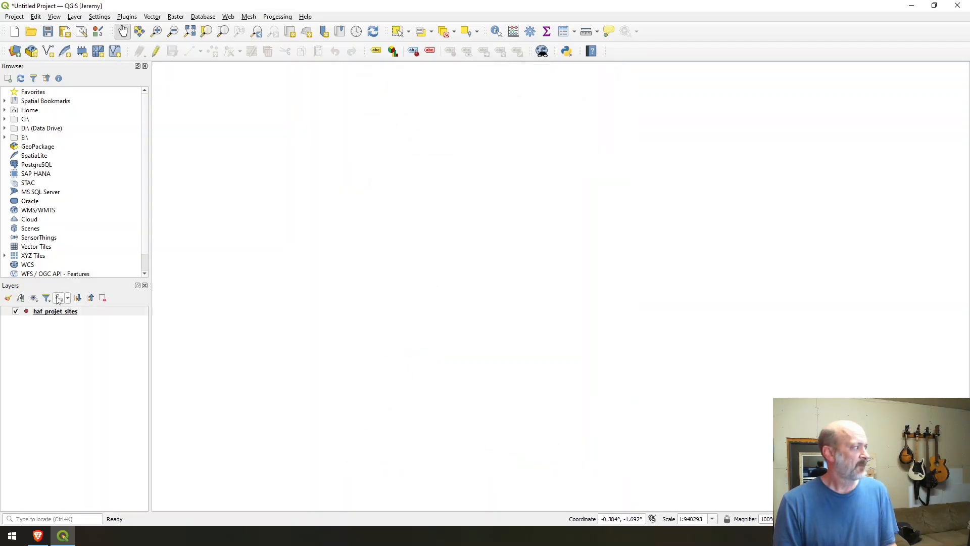
Step: Correct the new point layer's name to haf_project_sites in its layer properties and apply the change
{"action": "left_click", "coordinate": [60, 314]}
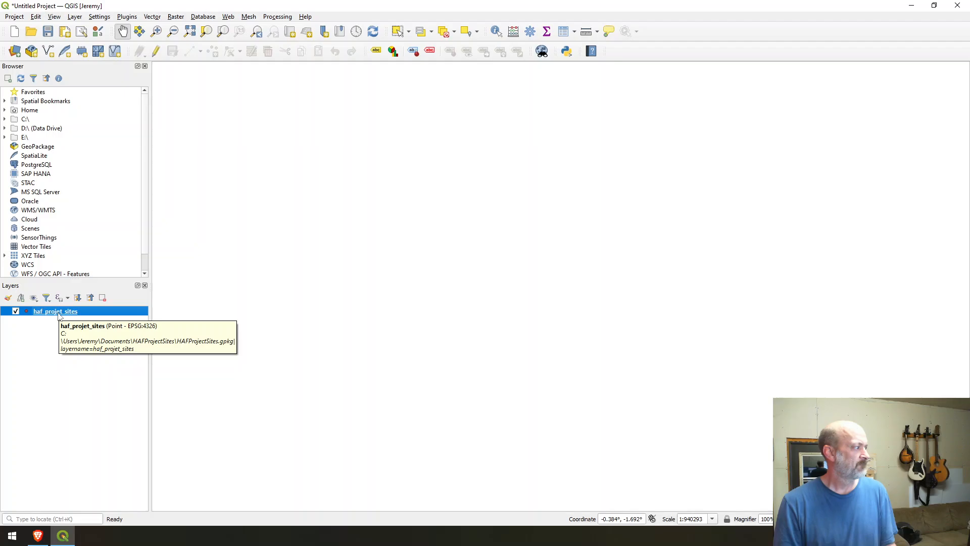
{"action": "right_click", "coordinate": [59, 314]}
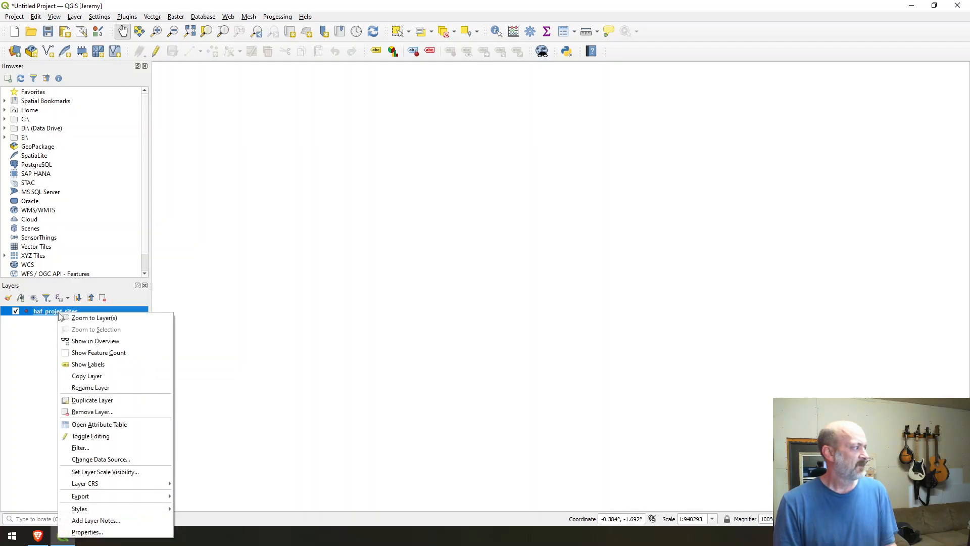
{"action": "left_click", "coordinate": [90, 533]}
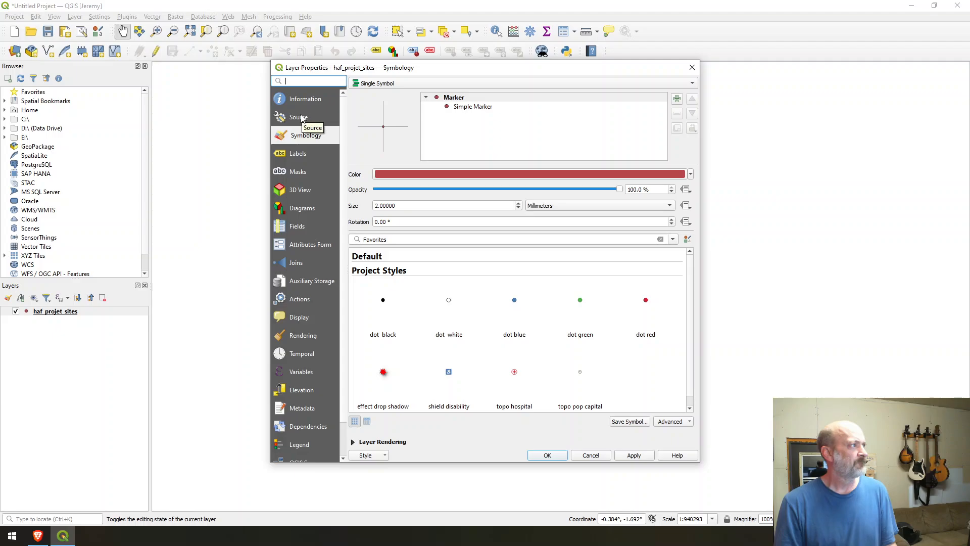
{"action": "left_click", "coordinate": [302, 99]}
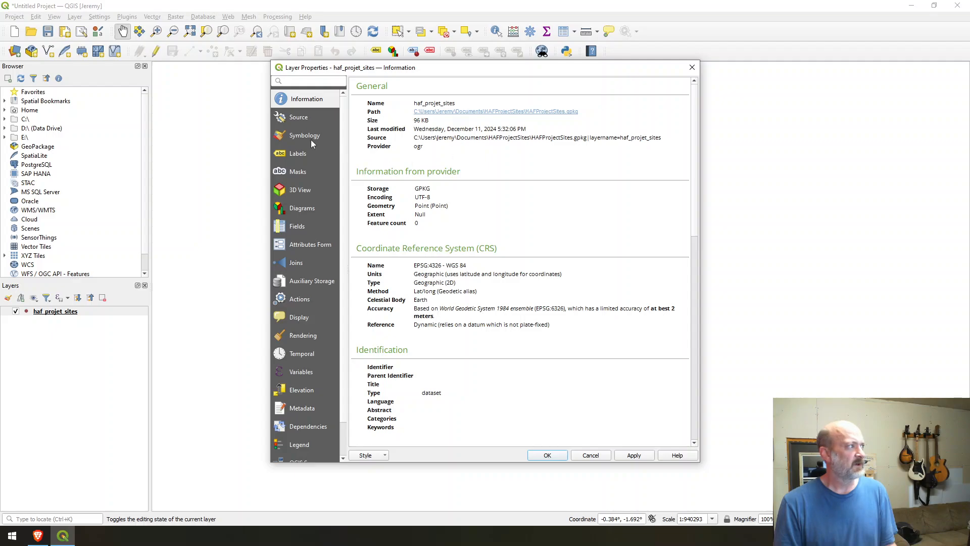
{"action": "left_click", "coordinate": [309, 118]}
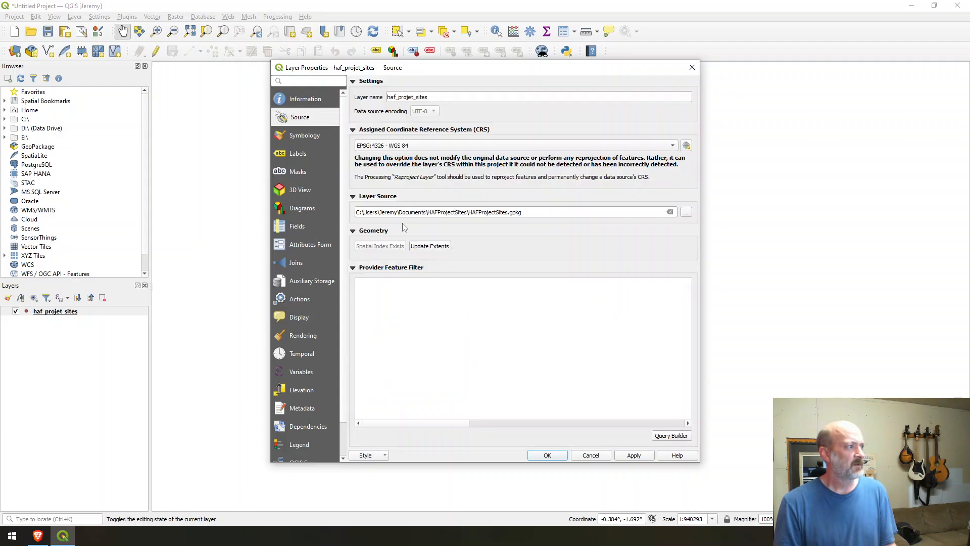
{"action": "left_click", "coordinate": [408, 98]}
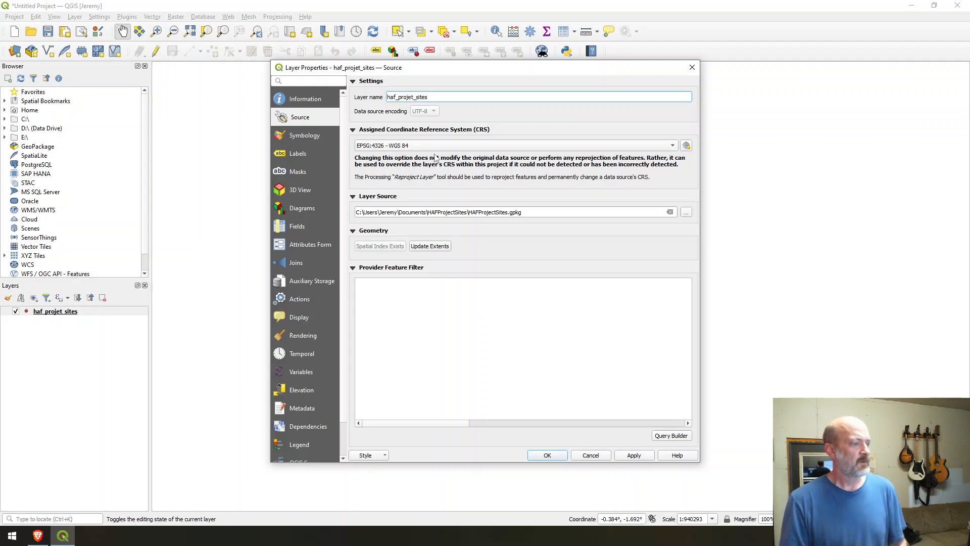
{"action": "type", "text": "c"}
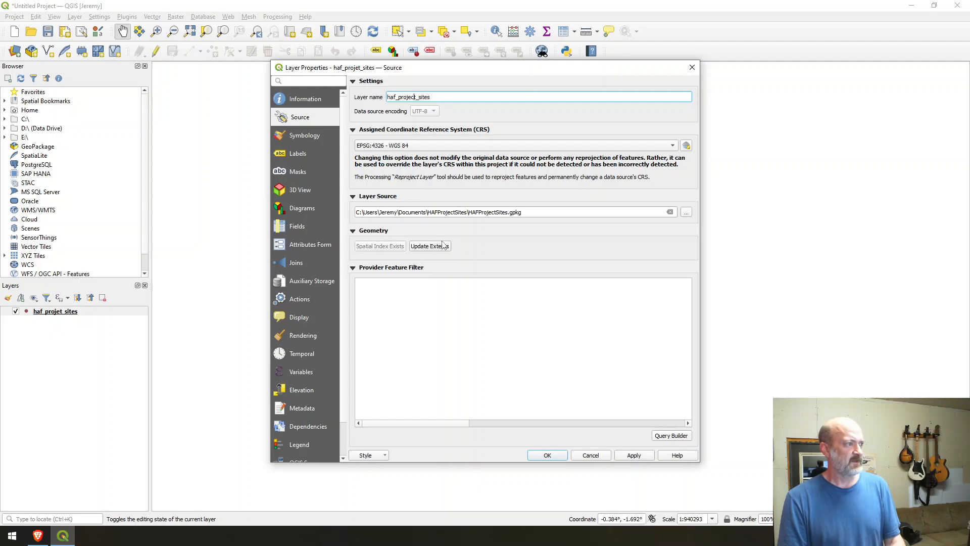
{"action": "left_click", "coordinate": [636, 455]}
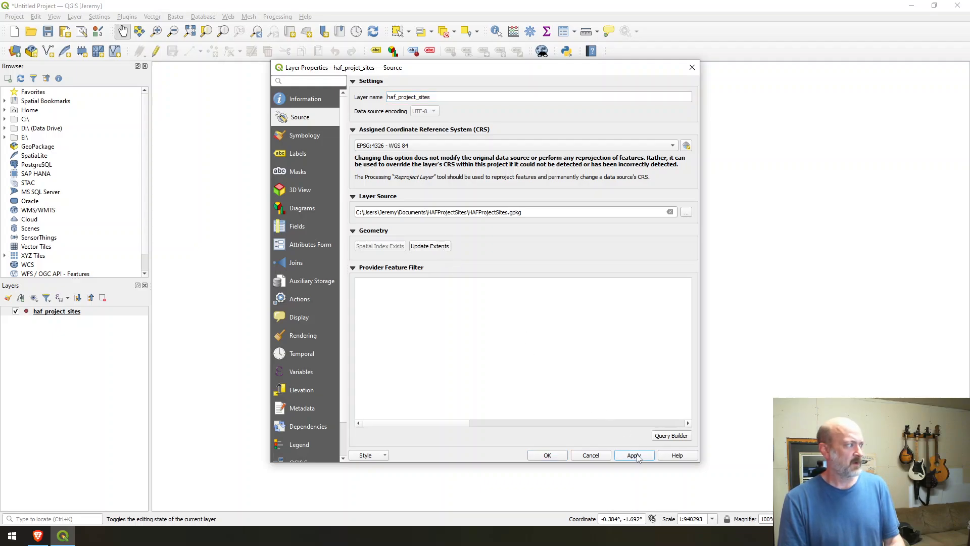
{"action": "left_click", "coordinate": [549, 457]}
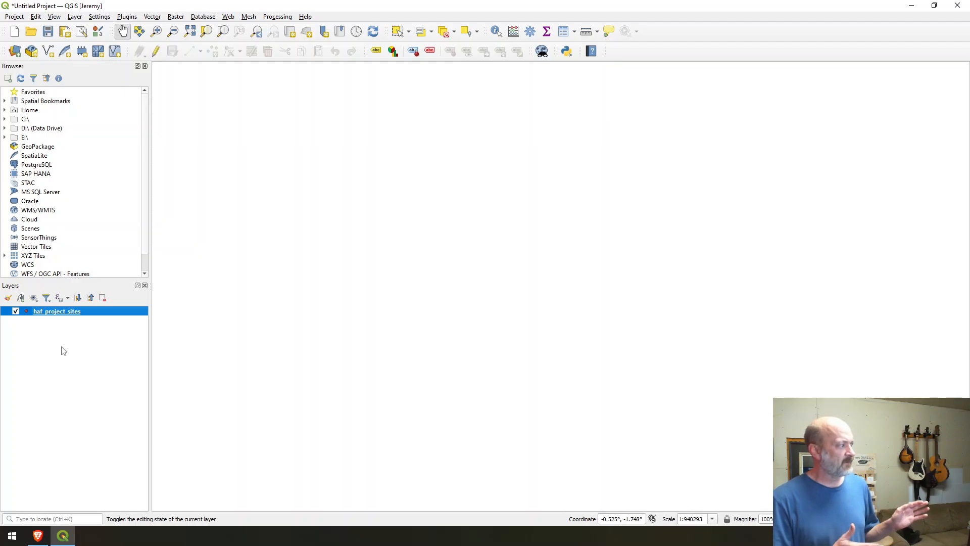
{"action": "left_click", "coordinate": [64, 351]}
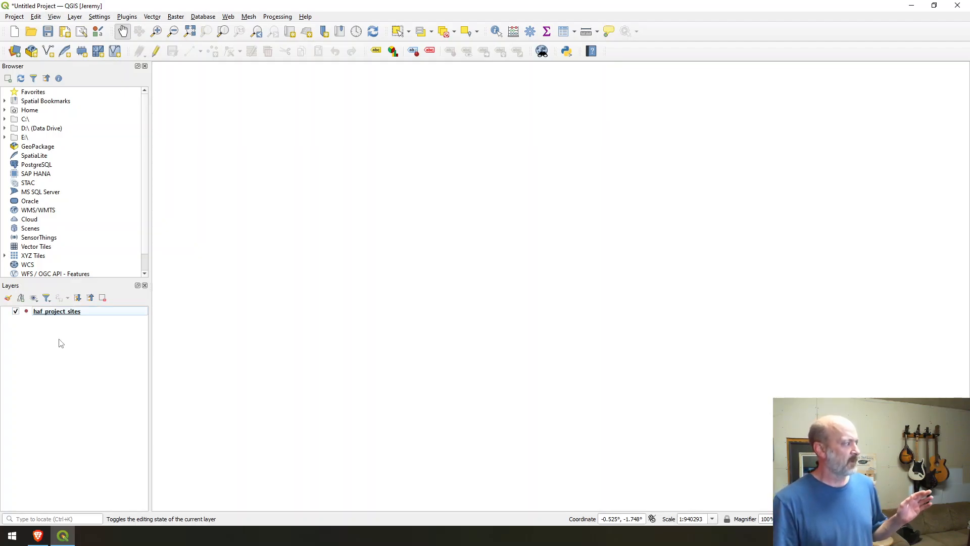
Step: Rename the haf_project_sites layer in the layer list as HAF Project Sites
{"action": "right_click", "coordinate": [72, 313]}
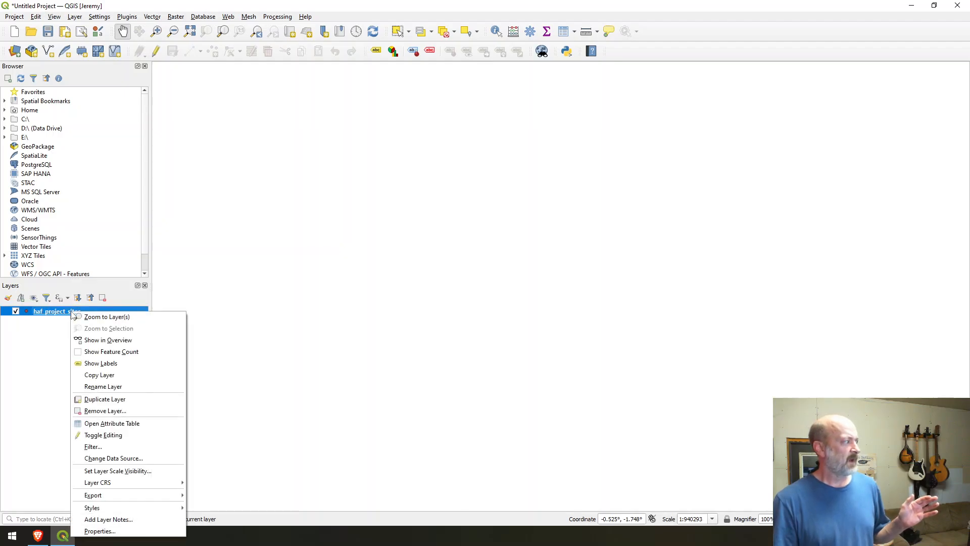
{"action": "left_click", "coordinate": [107, 387]}
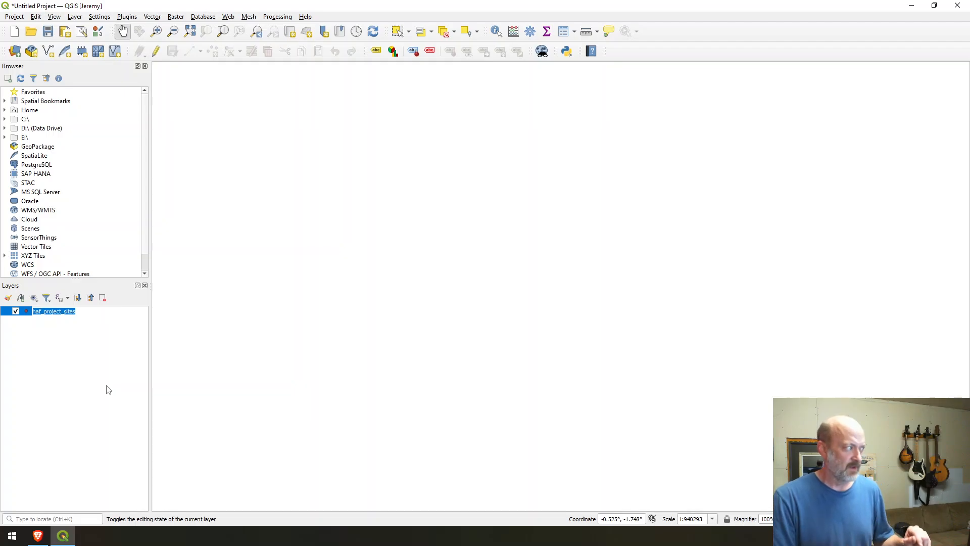
{"action": "type", "text": "HA"}
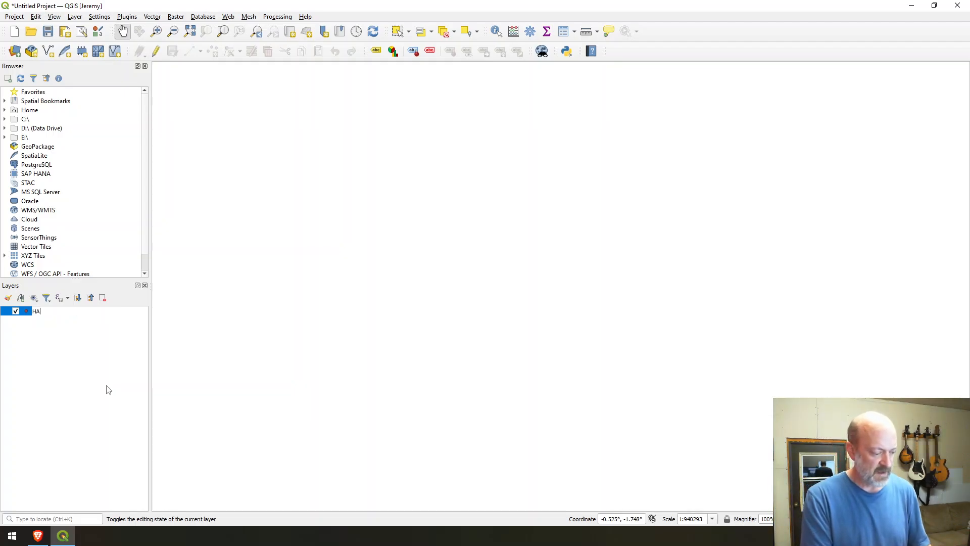
{"action": "type", "text": "F Pr"}
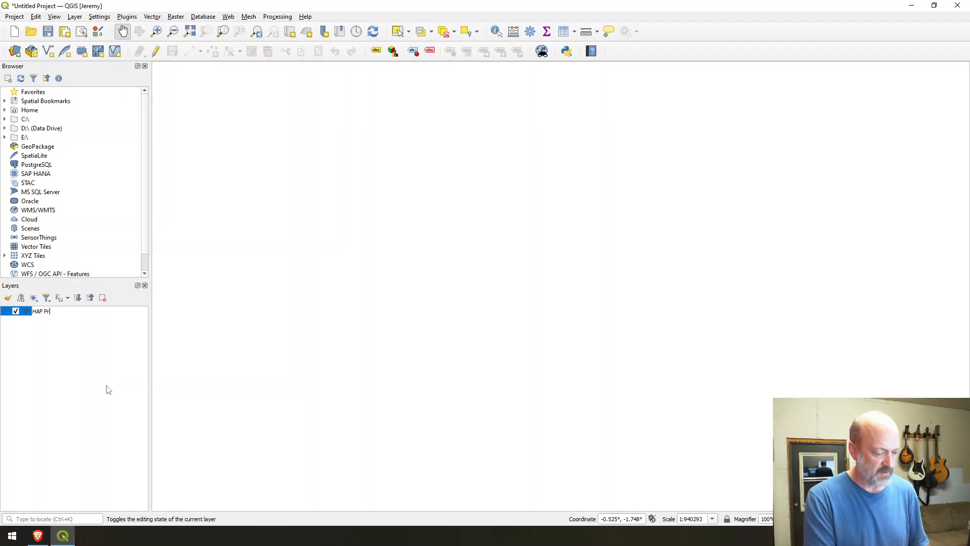
{"action": "type", "text": "oject"}
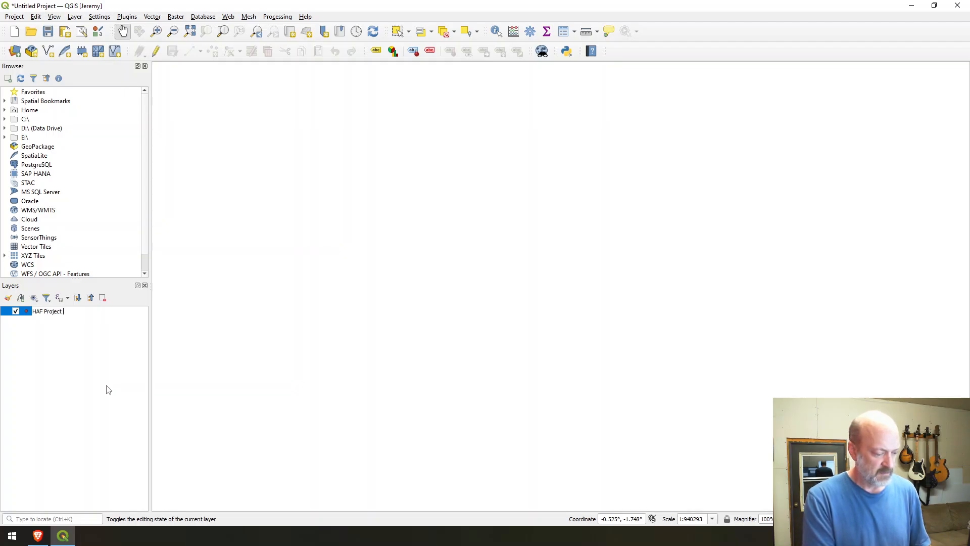
{"action": "type", "text": "es"}
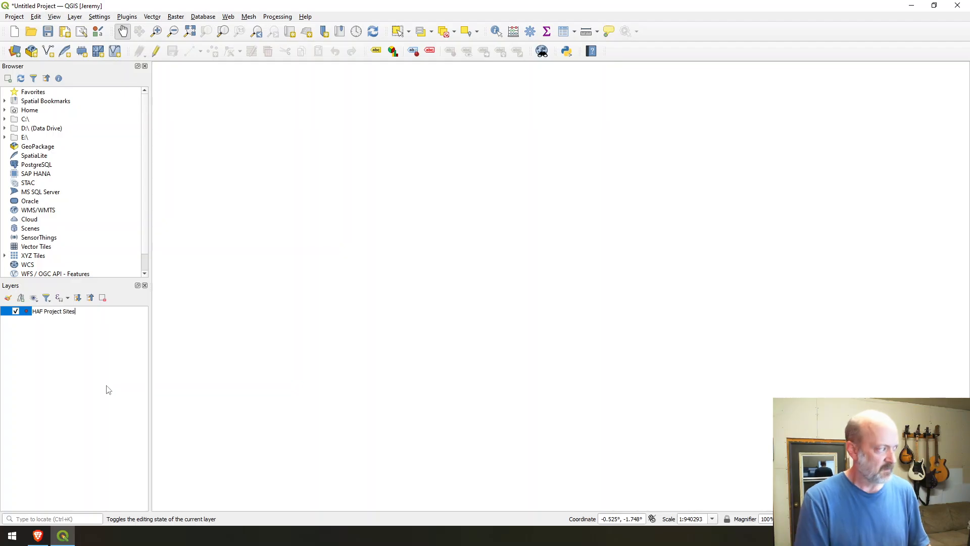
{"action": "key", "text": "Return"}
{"action": "left_click", "coordinate": [108, 379]}
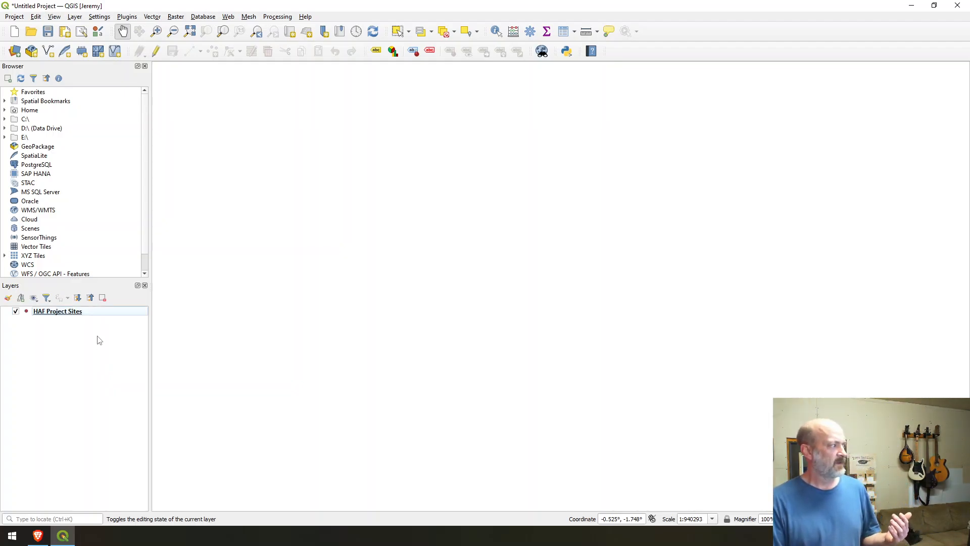
Step: Review the information and source settings in the HAF Project Sites layer's properties, and close them
{"action": "double_click", "coordinate": [69, 312]}
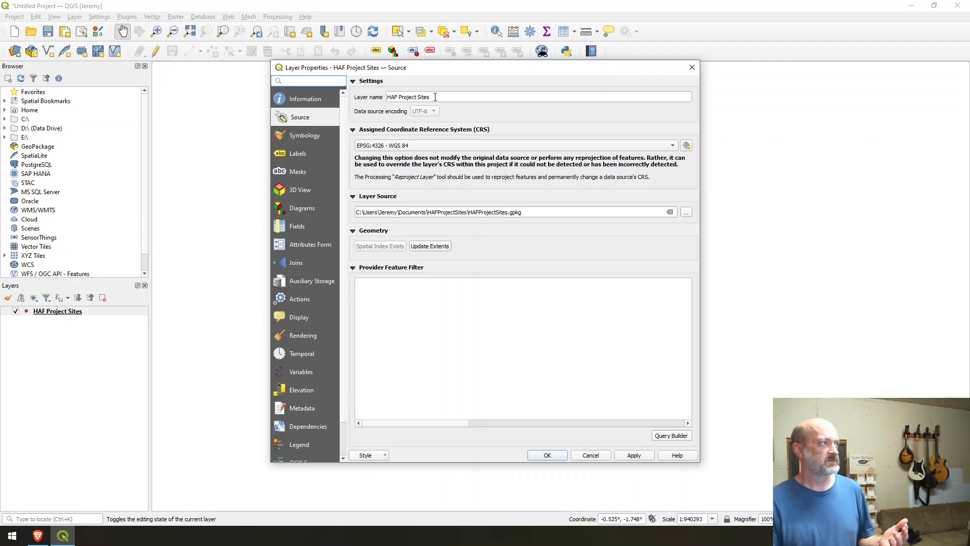
{"action": "left_click", "coordinate": [306, 99]}
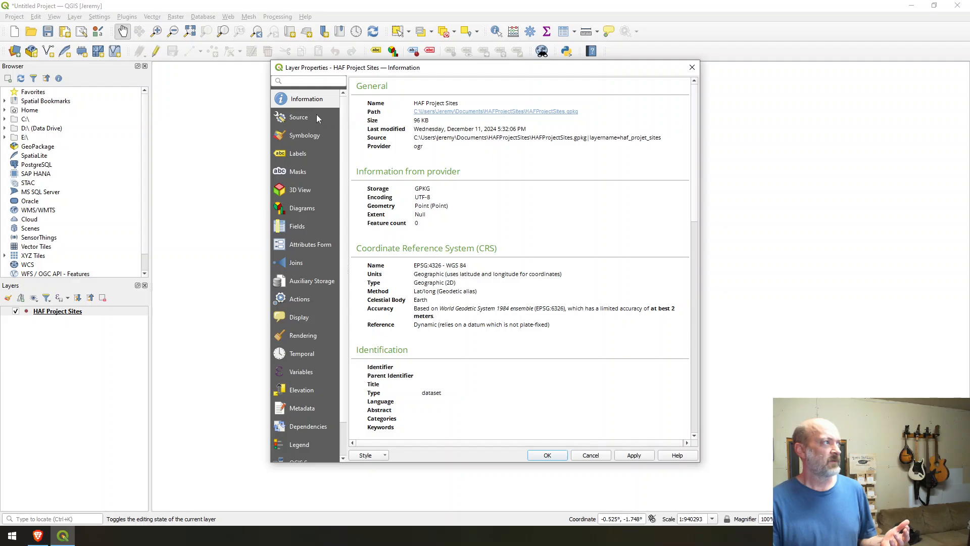
{"action": "left_click", "coordinate": [319, 118]}
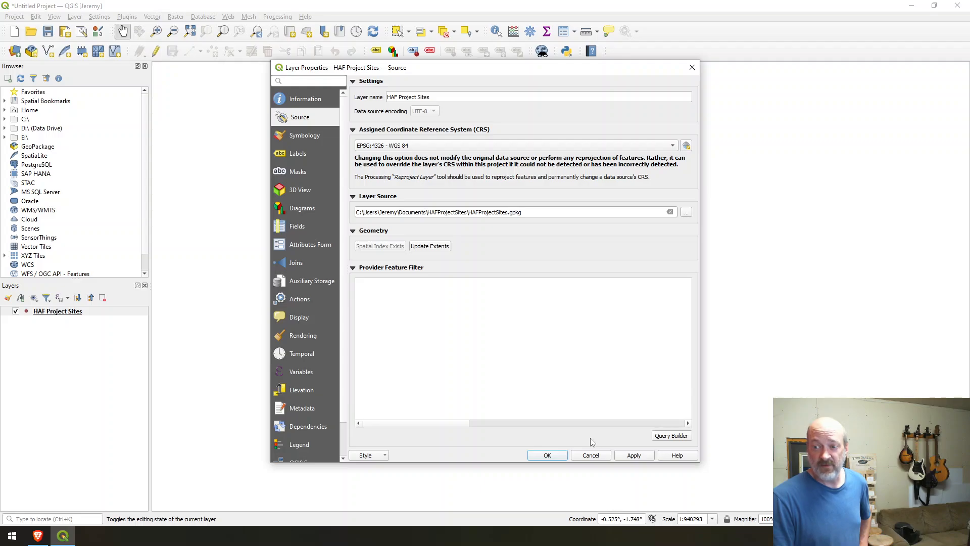
{"action": "left_click", "coordinate": [558, 460]}
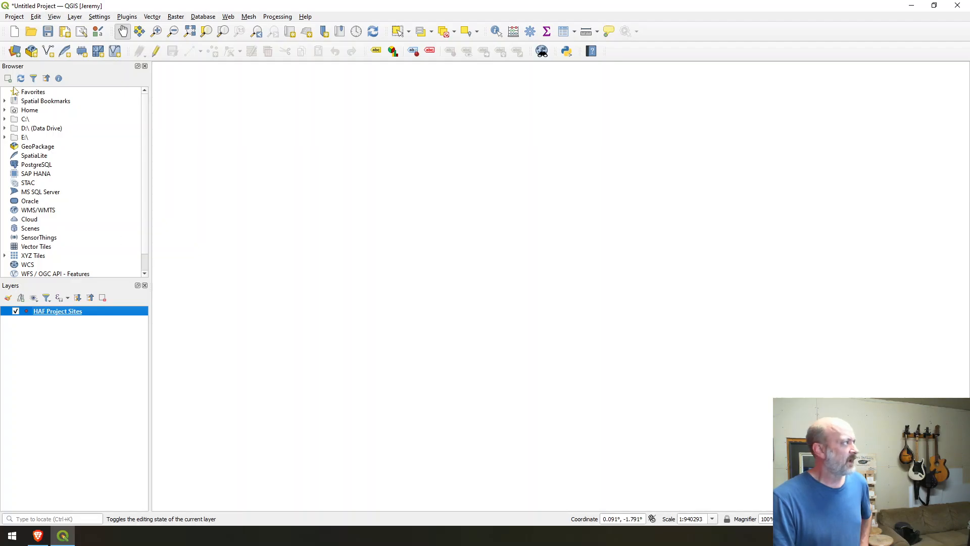
Step: Save the project as HAFProjectSites.qgz in the HAFProjectSites folder under Documents
{"action": "left_click", "coordinate": [18, 19]}
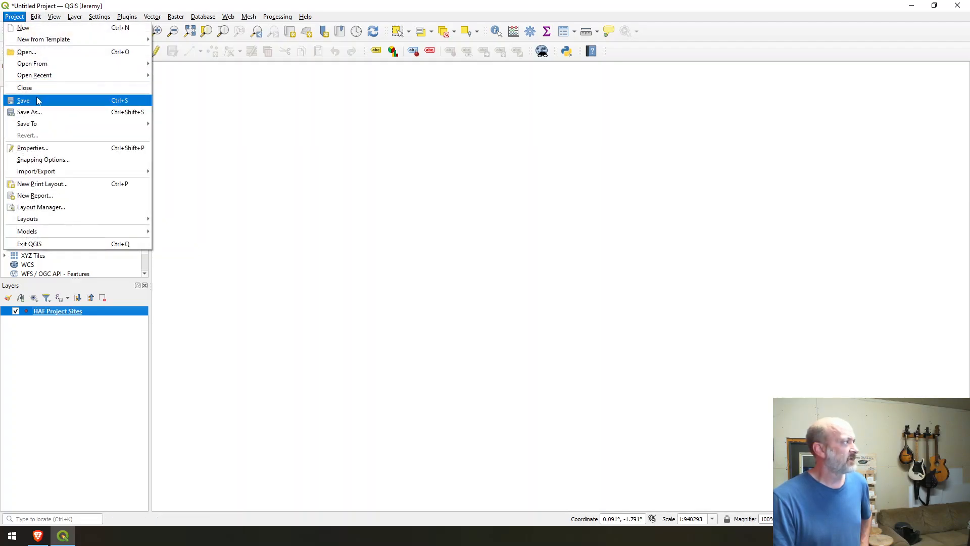
{"action": "left_click", "coordinate": [27, 112]}
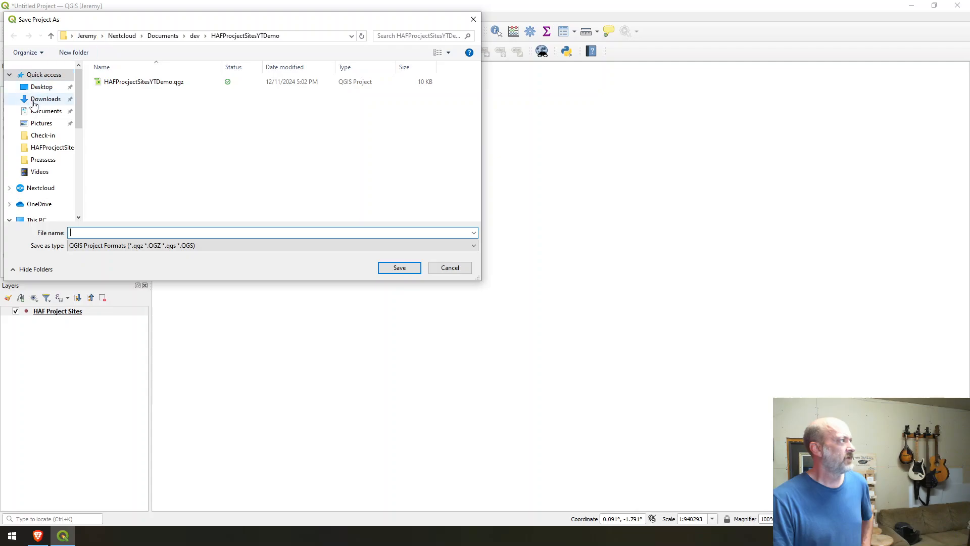
{"action": "left_click", "coordinate": [50, 111]}
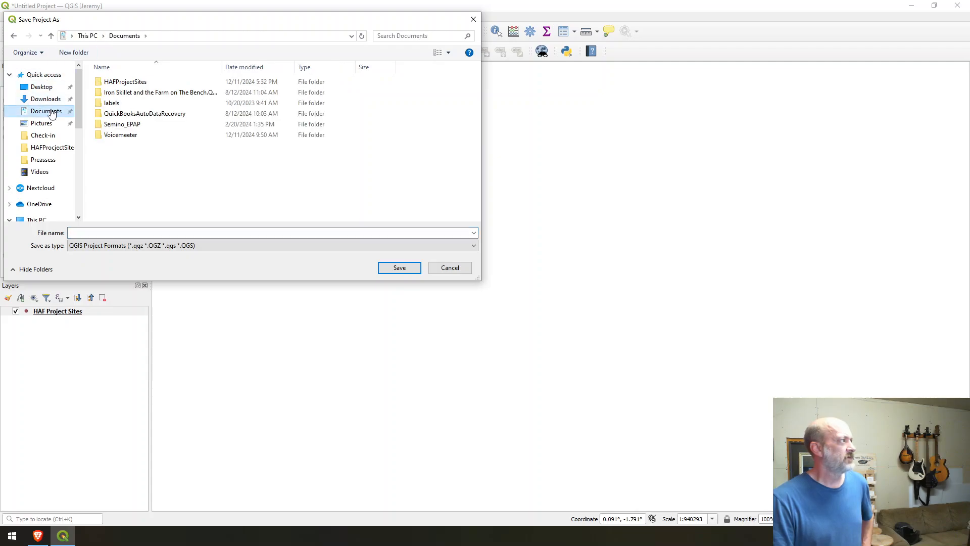
{"action": "double_click", "coordinate": [130, 83]}
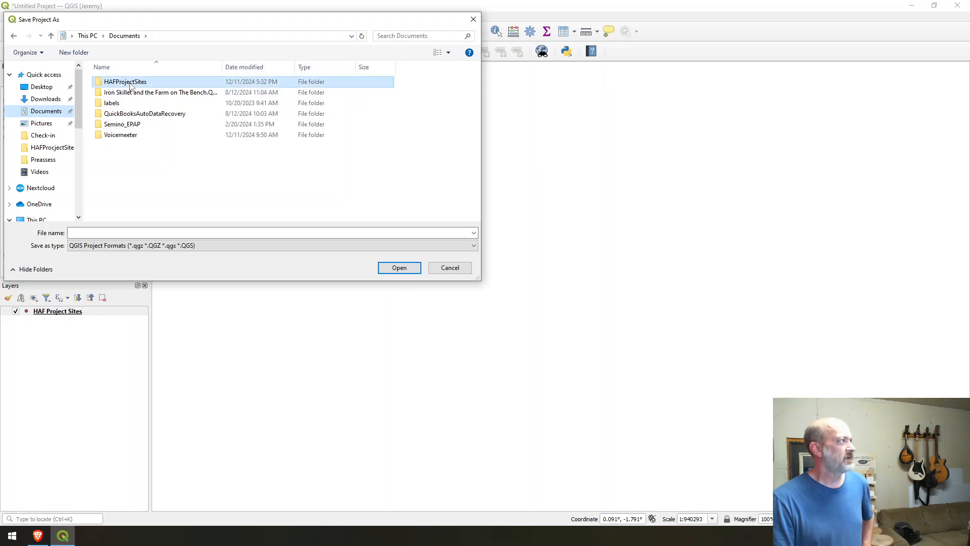
{"action": "left_click", "coordinate": [146, 232]}
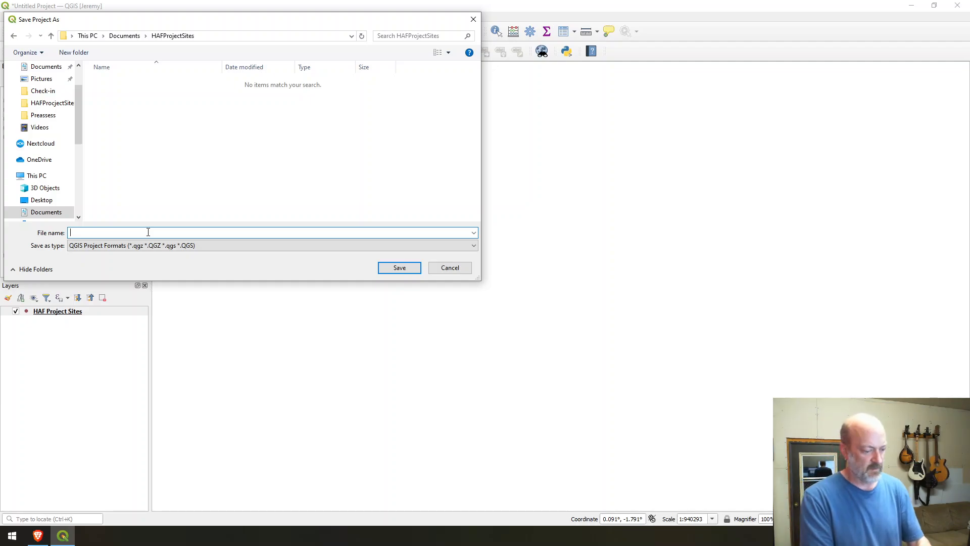
{"action": "type", "text": "H"}
{"action": "key", "text": "Down"}
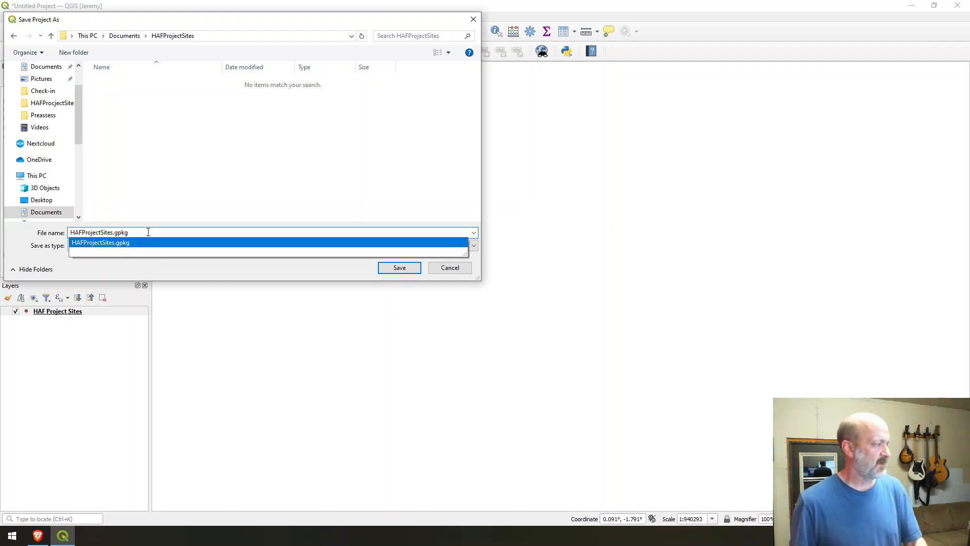
{"action": "key", "text": "BackSpace"}
{"action": "key", "text": "BackSpace"}
{"action": "key", "text": "BackSpace"}
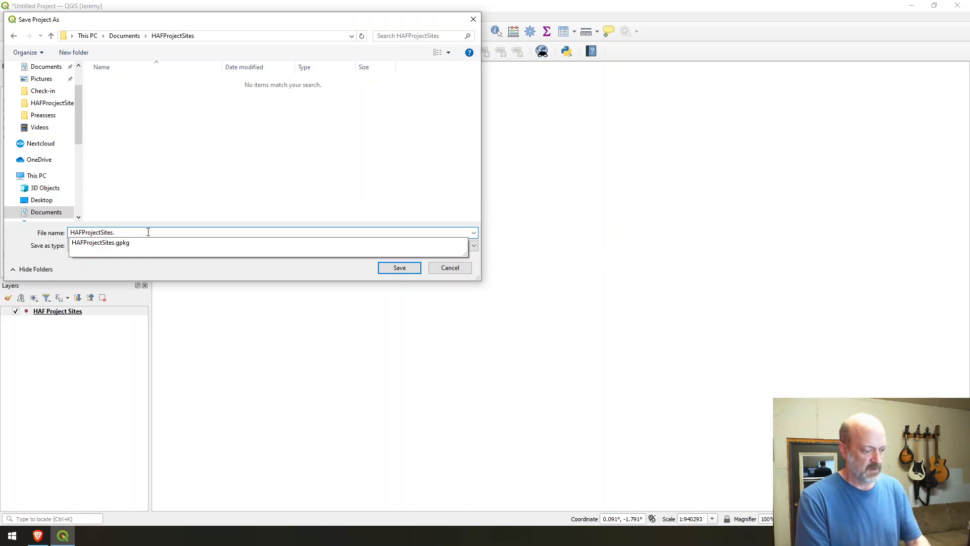
{"action": "type", "text": "qgz"}
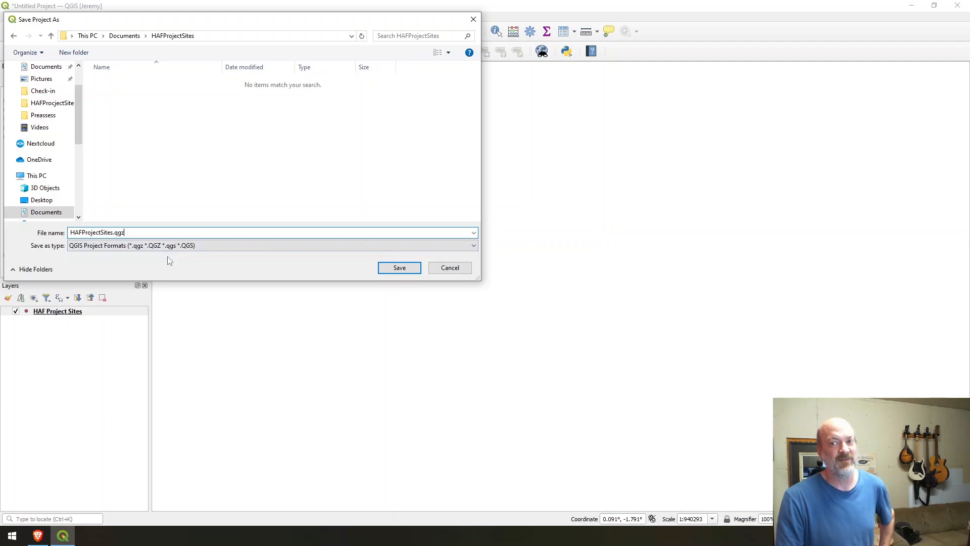
{"action": "left_click", "coordinate": [412, 271]}
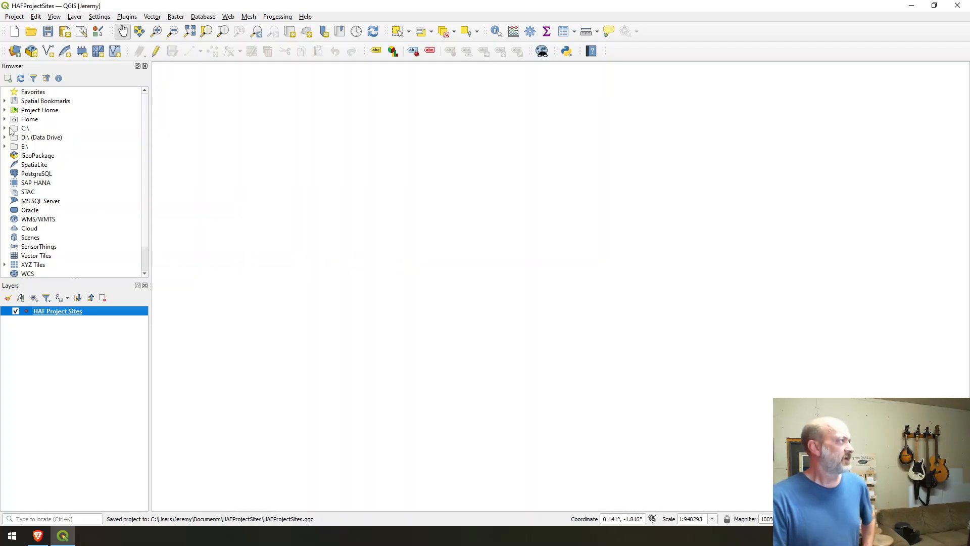
Step: Expand the project home folder to the layer inside HAFProjectSites.gpkg and check that layer's metadata
{"action": "left_click", "coordinate": [5, 110]}
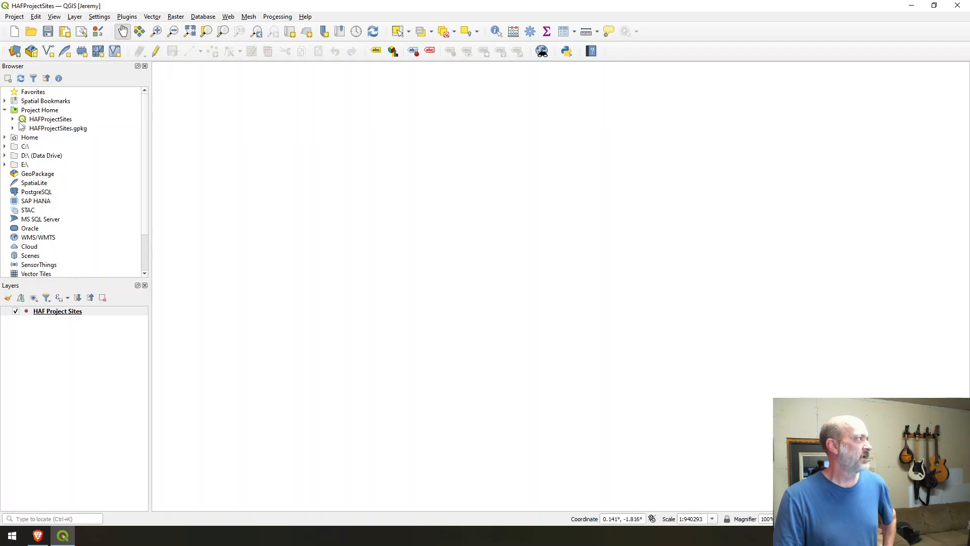
{"action": "left_click", "coordinate": [12, 128]}
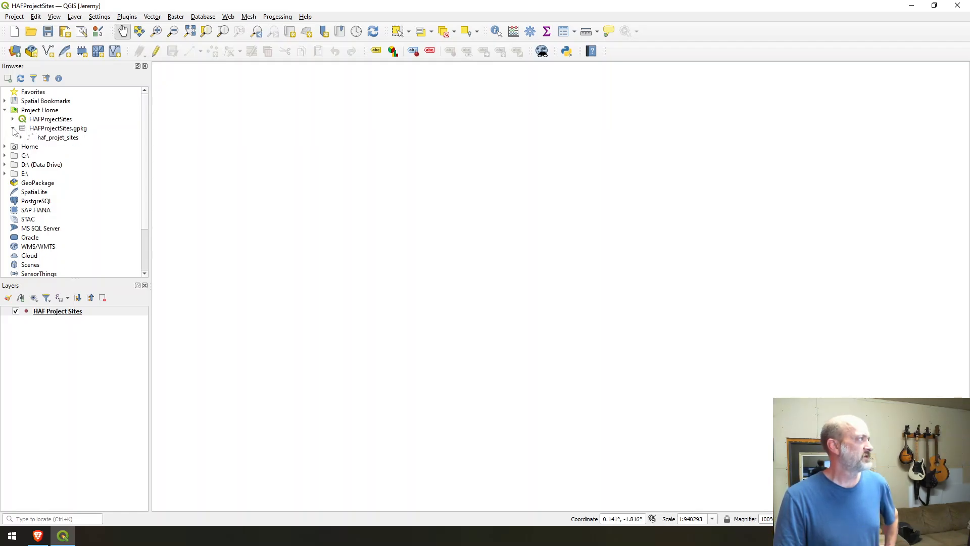
{"action": "left_click", "coordinate": [59, 141]}
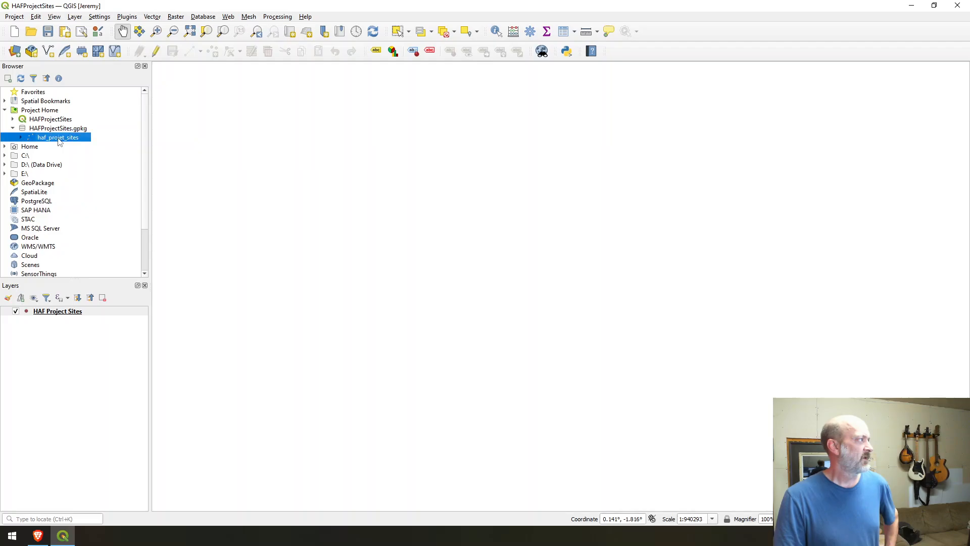
{"action": "right_click", "coordinate": [59, 137]}
{"action": "mouse_move", "coordinate": [96, 144]}
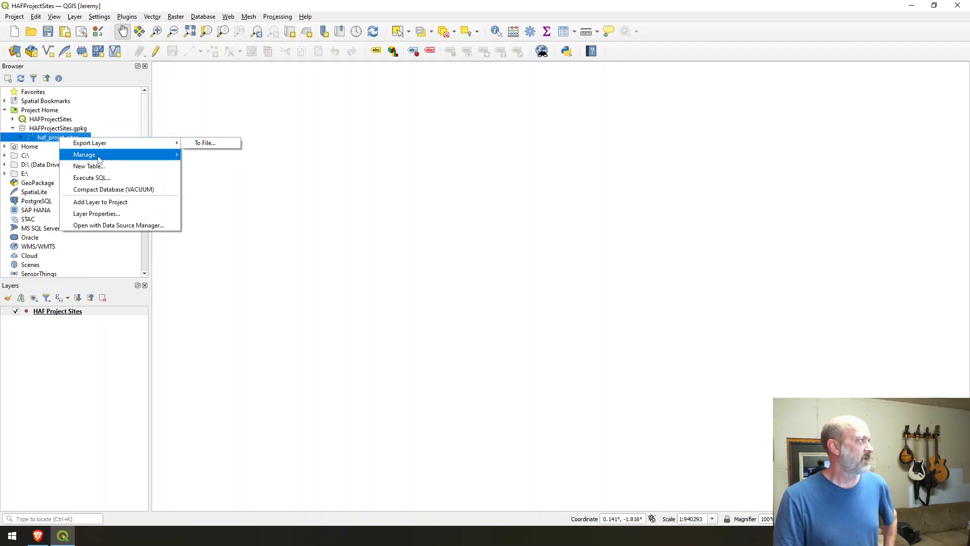
{"action": "left_click", "coordinate": [111, 215]}
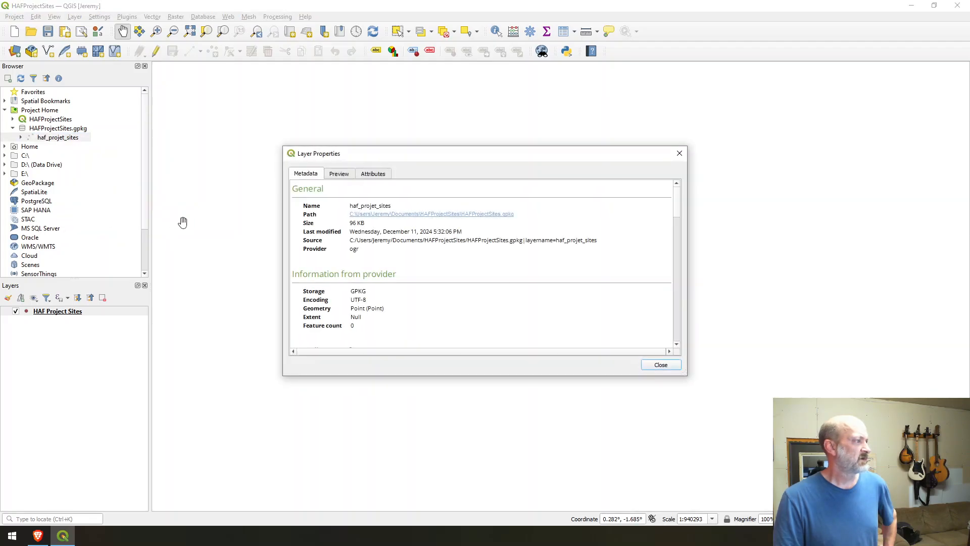
{"action": "left_click", "coordinate": [661, 365]}
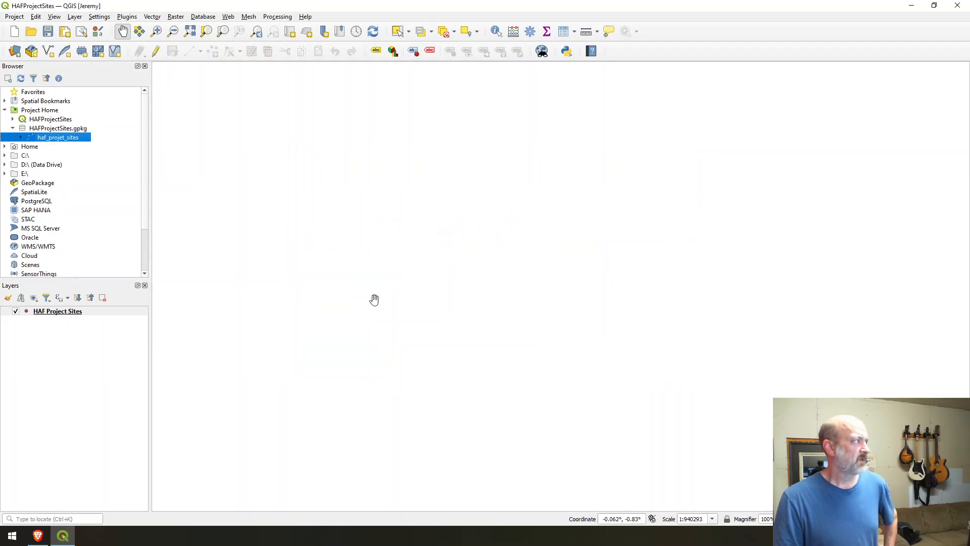
Step: Rename the misspelled layer stored inside HAFProjectSites.gpkg as haf_project_sites
{"action": "right_click", "coordinate": [70, 141]}
{"action": "mouse_move", "coordinate": [103, 160]}
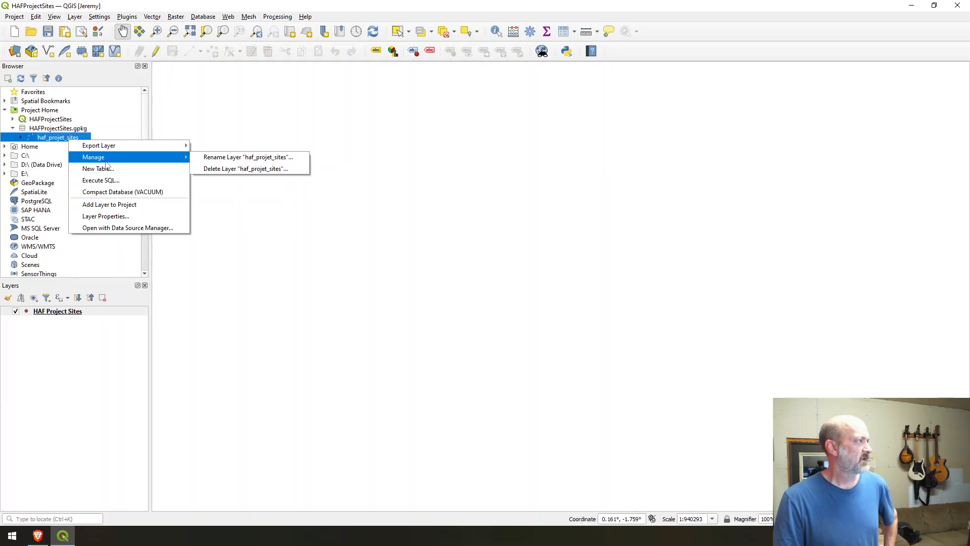
{"action": "left_click", "coordinate": [225, 157]}
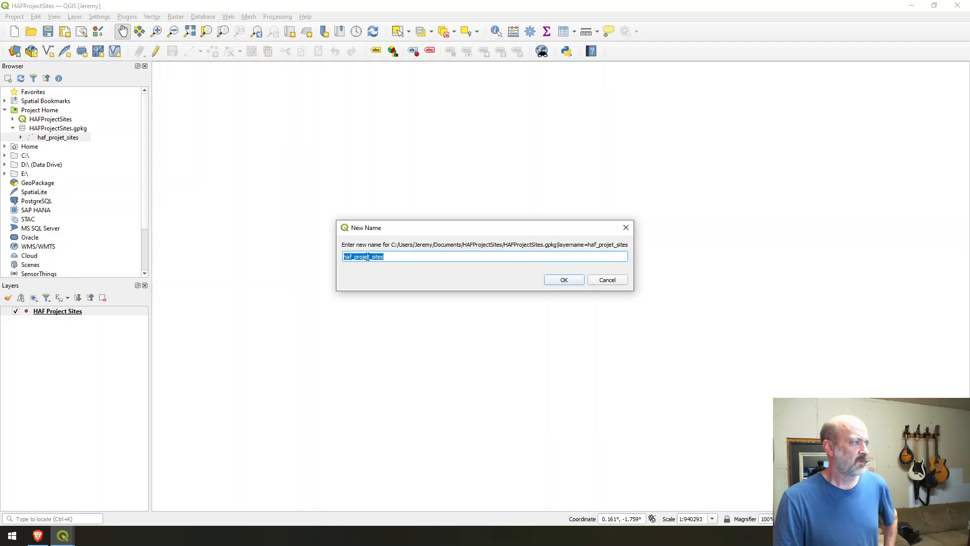
{"action": "left_click", "coordinate": [366, 257]}
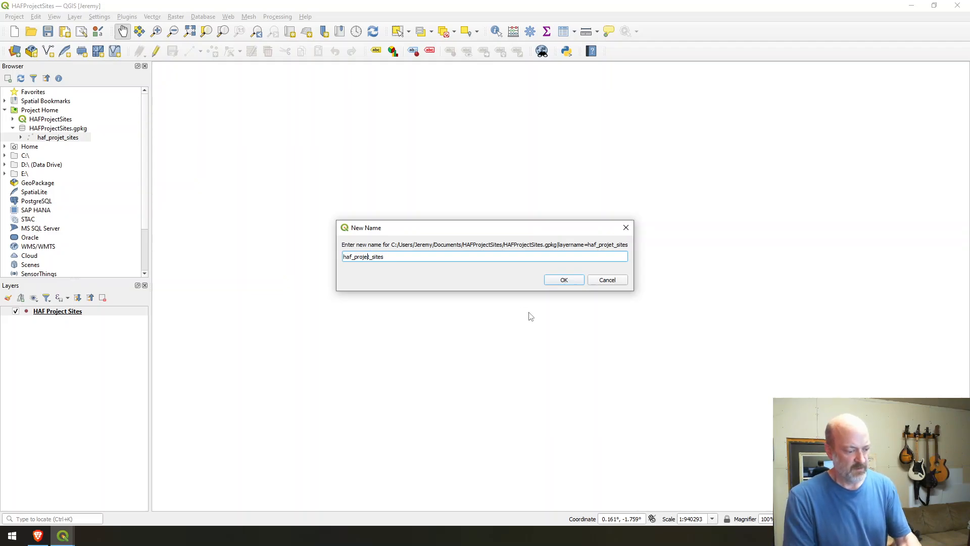
{"action": "left_click", "coordinate": [578, 282]}
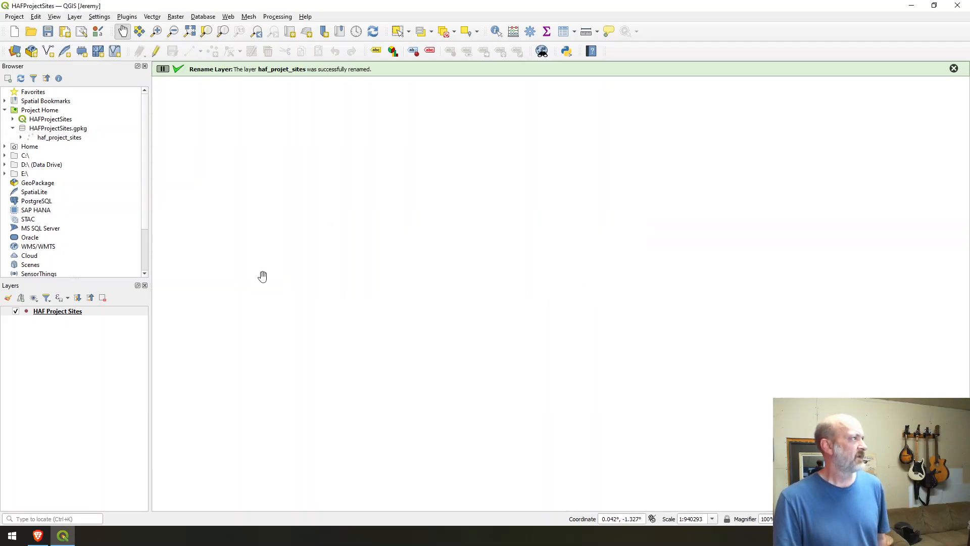
Step: Open the attribute table of the HAF Project Sites layer to view its fields
{"action": "left_click", "coordinate": [70, 141]}
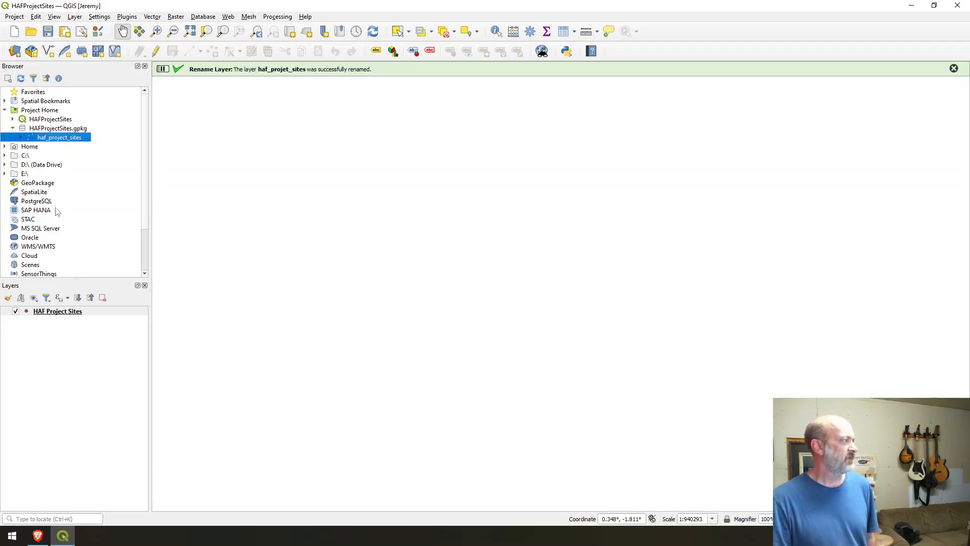
{"action": "left_click", "coordinate": [72, 312]}
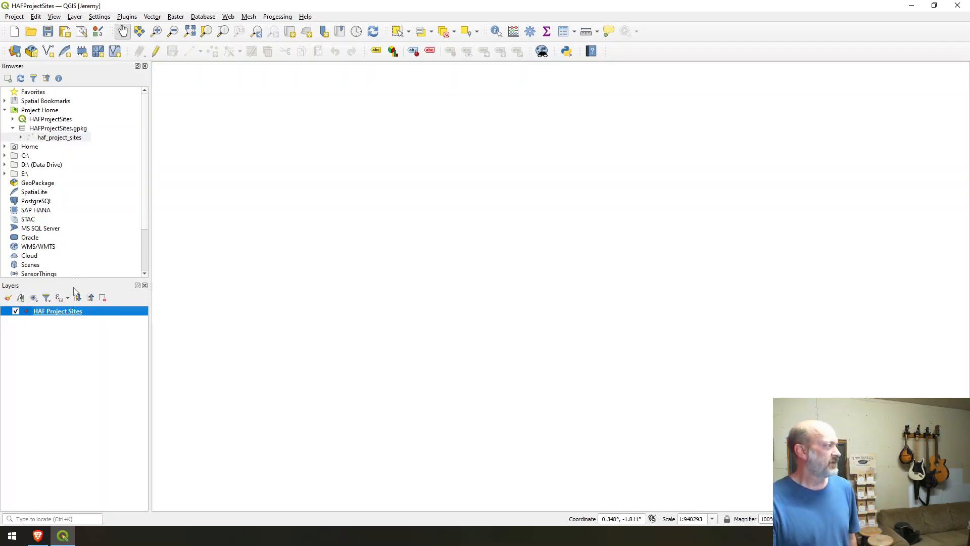
{"action": "left_click", "coordinate": [69, 129]}
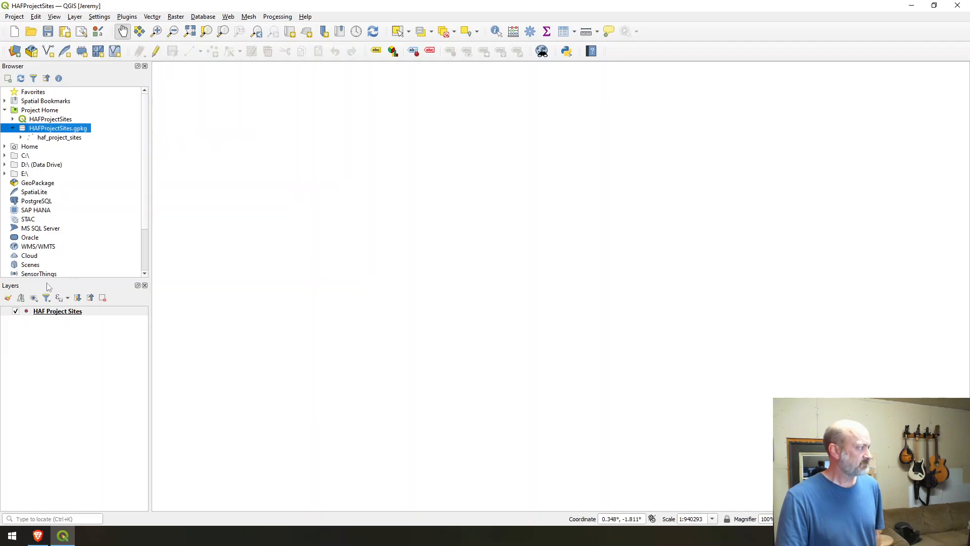
{"action": "left_click", "coordinate": [50, 314]}
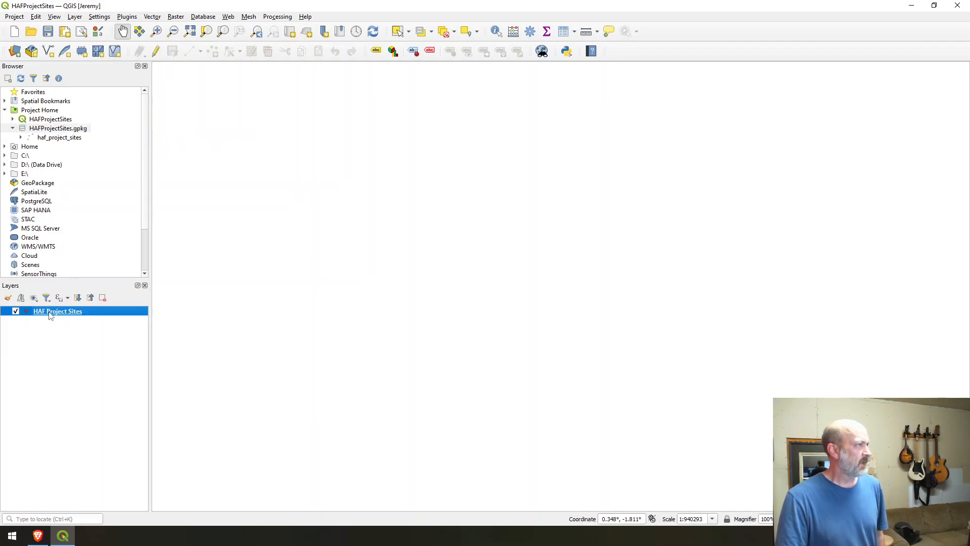
{"action": "left_click", "coordinate": [563, 32]}
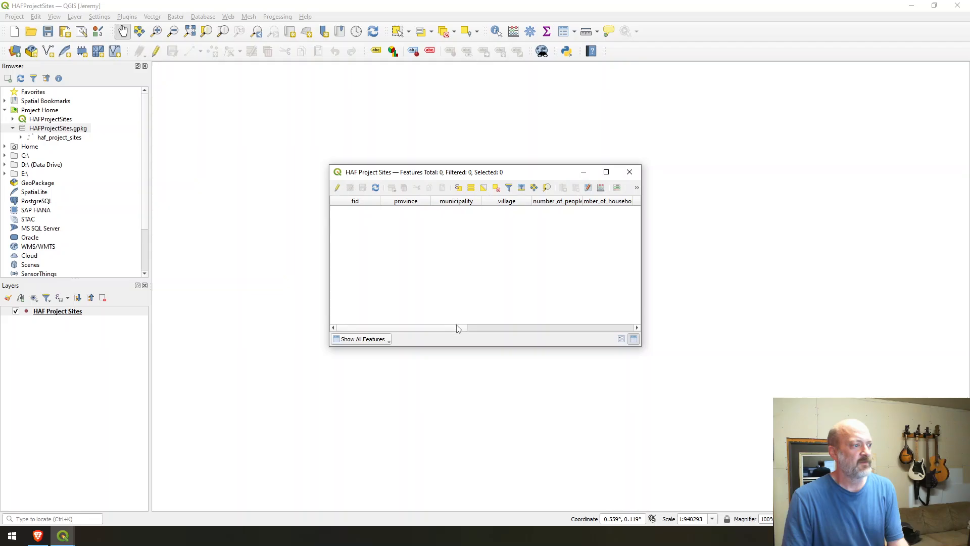
Step: Try to enable editing for the HAF Project Sites layer from its attribute table and check the layer's available editing options
{"action": "left_click_drag", "start_coordinate": [457, 329], "coordinate": [643, 321]}
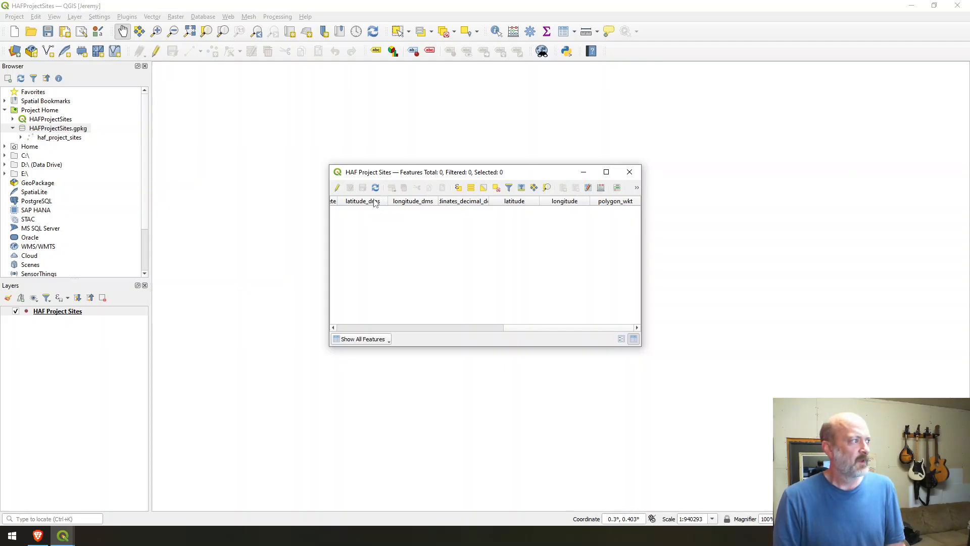
{"action": "left_click", "coordinate": [338, 188]}
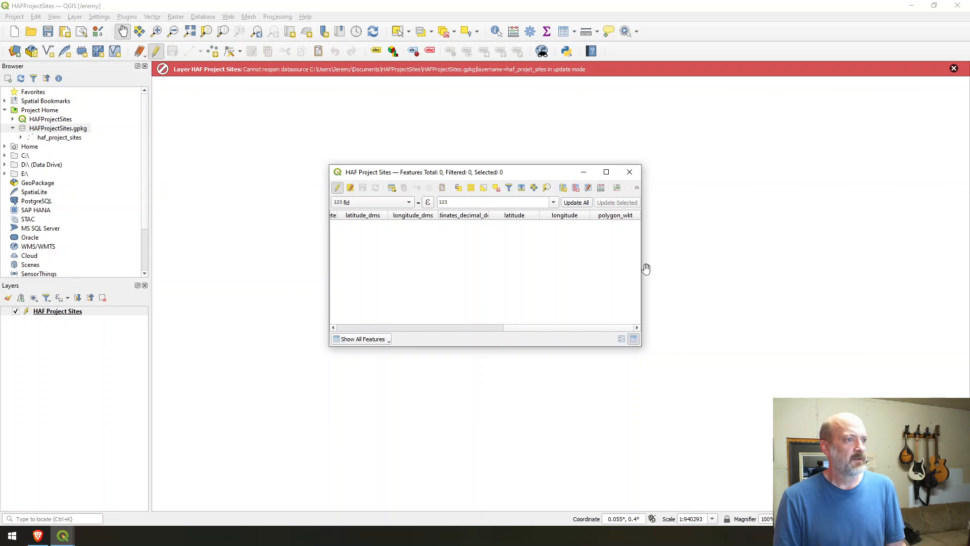
{"action": "left_click", "coordinate": [630, 172]}
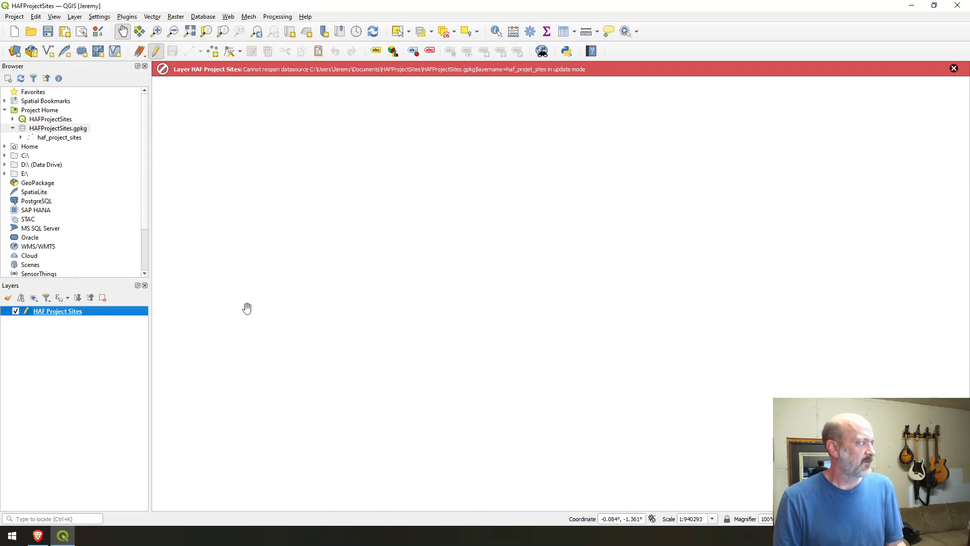
{"action": "right_click", "coordinate": [77, 318]}
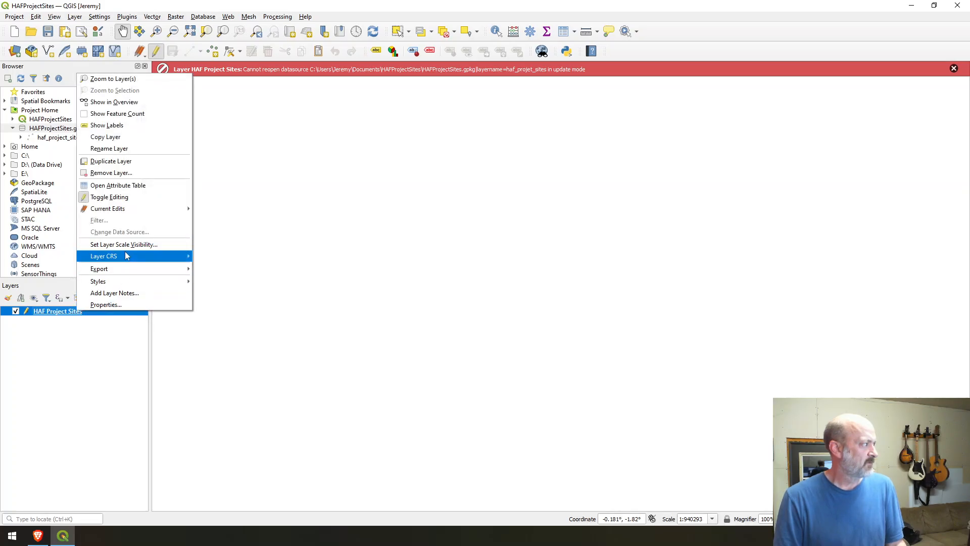
{"action": "mouse_move", "coordinate": [126, 209]}
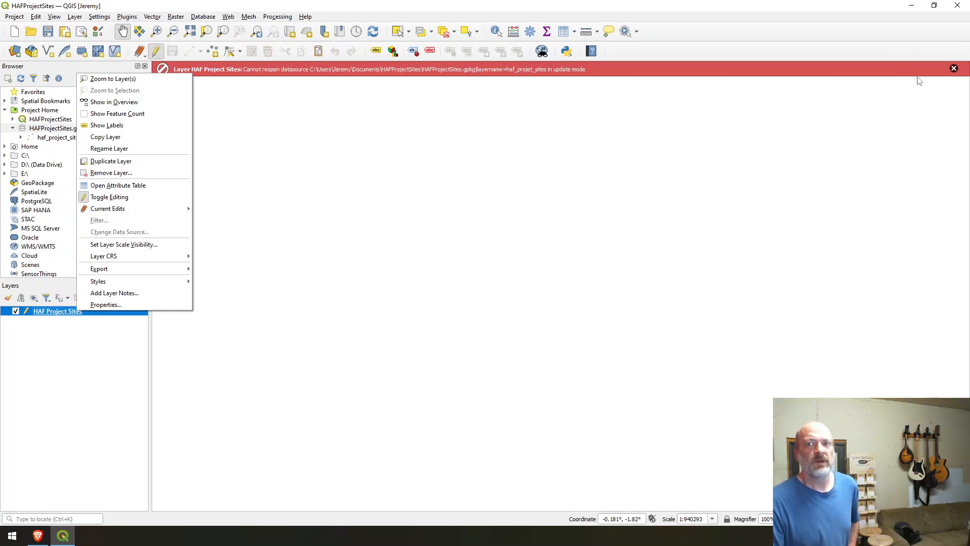
{"action": "left_click", "coordinate": [953, 69]}
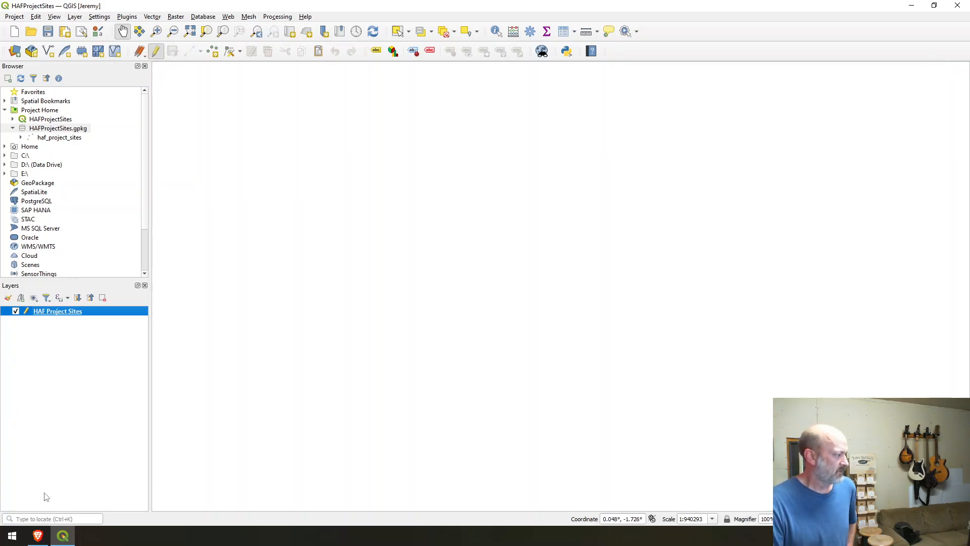
{"action": "left_click", "coordinate": [68, 539]}
{"action": "left_click", "coordinate": [68, 539]}
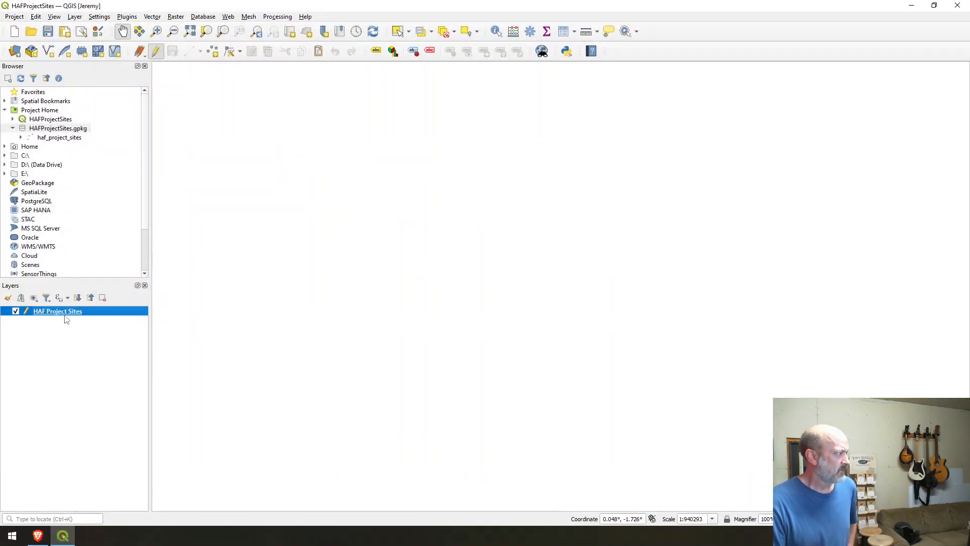
{"action": "right_click", "coordinate": [62, 315]}
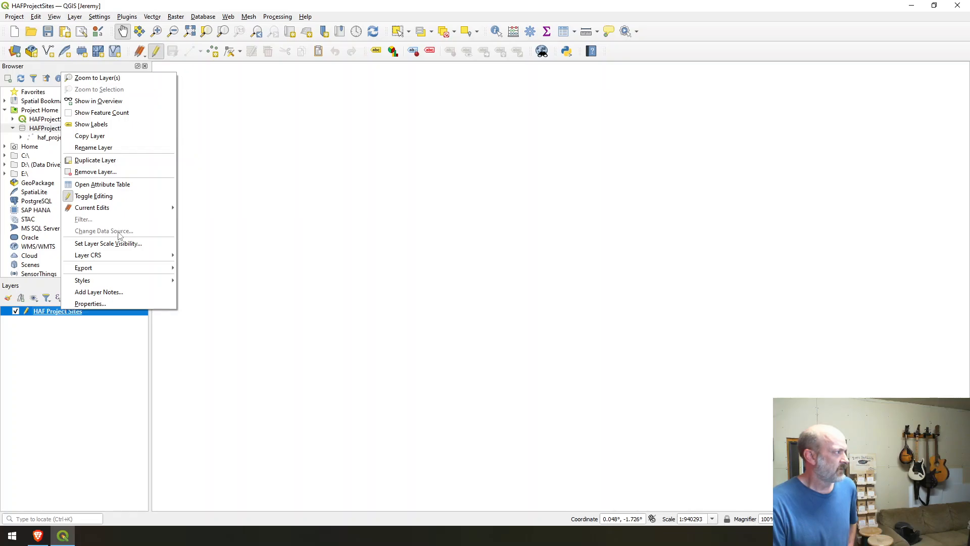
{"action": "left_click", "coordinate": [43, 130]}
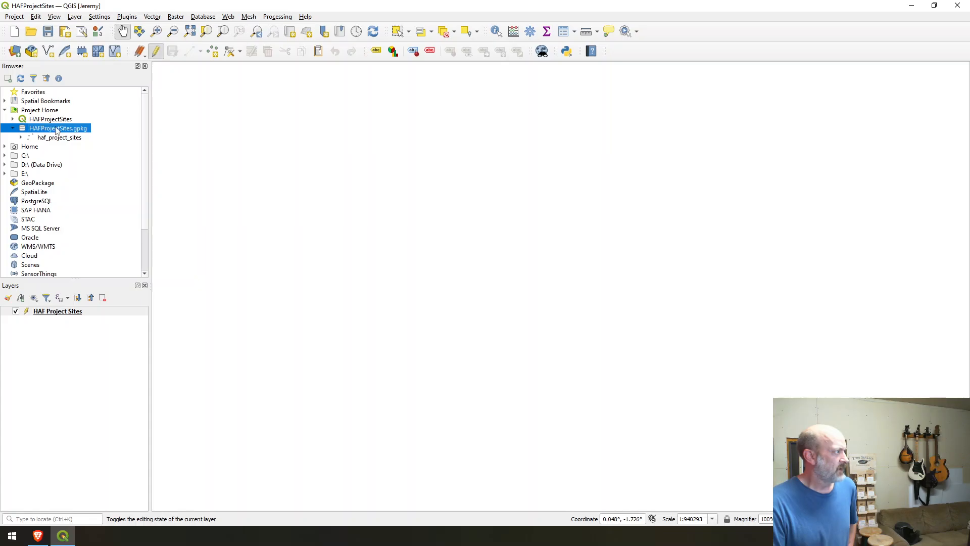
Step: Add the haf_project_sites layer from HAFProjectSites.gpkg to the project and remove the old HAF Project Sites layer
{"action": "left_click_drag", "start_coordinate": [63, 141], "coordinate": [75, 341]}
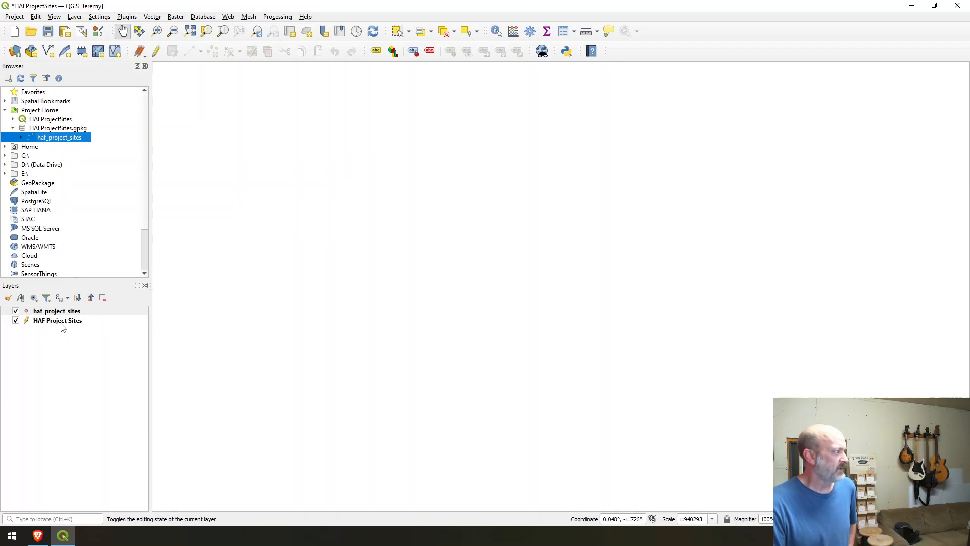
{"action": "right_click", "coordinate": [60, 322]}
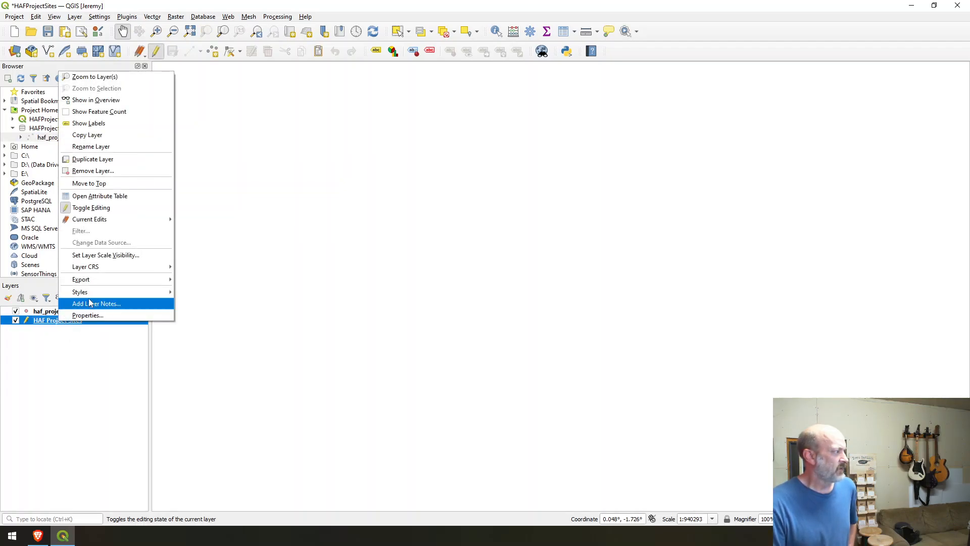
{"action": "left_click", "coordinate": [105, 173]}
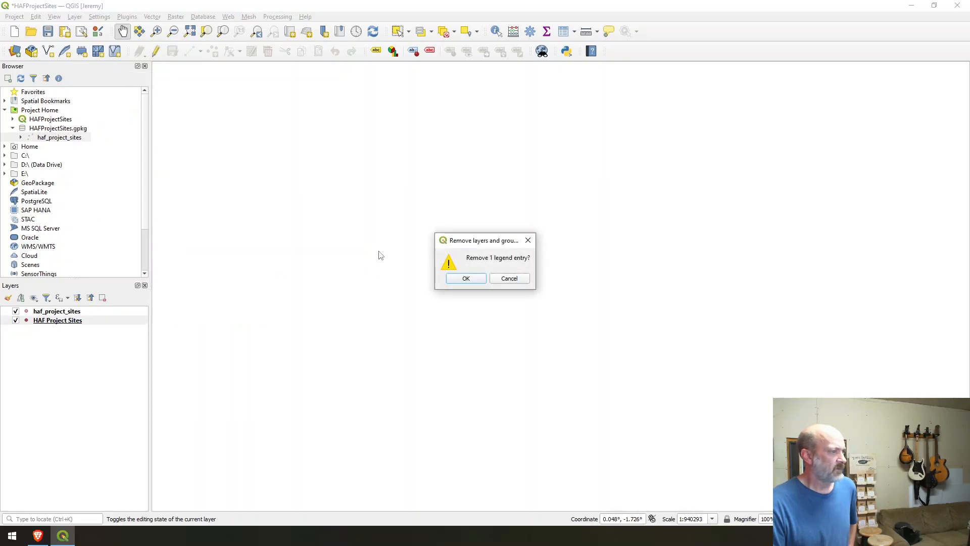
{"action": "left_click", "coordinate": [466, 279]}
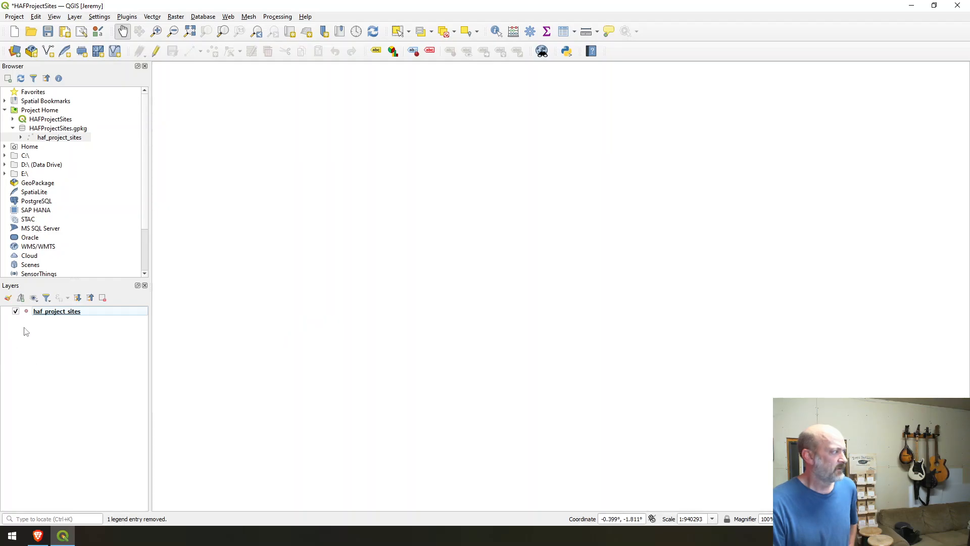
Step: Inspect the fields in the attribute table of the newly added haf_project_sites layer and close the table
{"action": "left_click", "coordinate": [46, 314]}
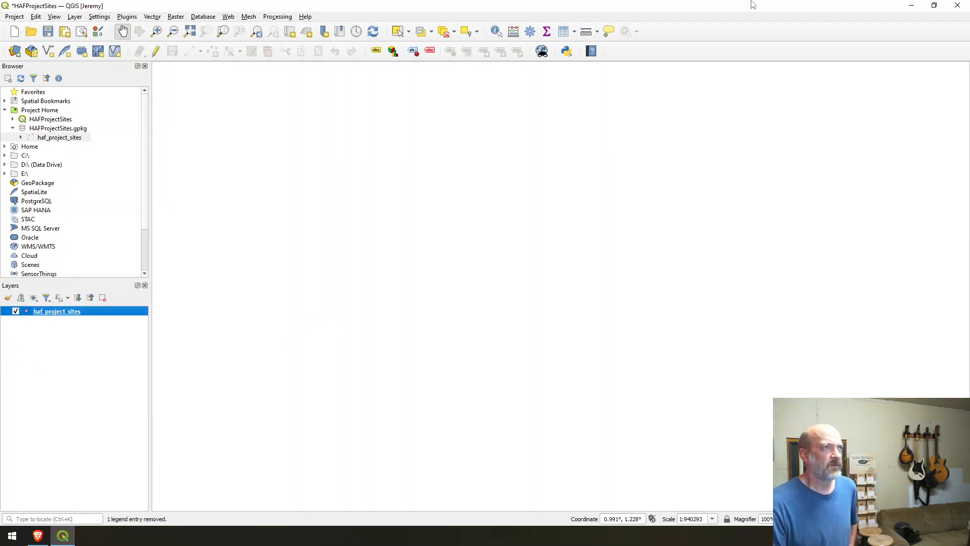
{"action": "left_click", "coordinate": [563, 32]}
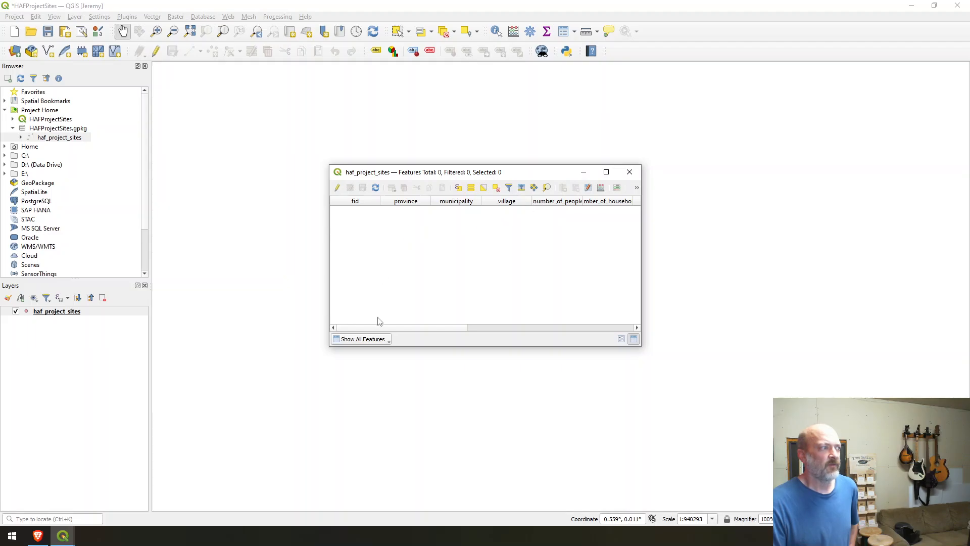
{"action": "left_click_drag", "start_coordinate": [404, 329], "coordinate": [373, 337]}
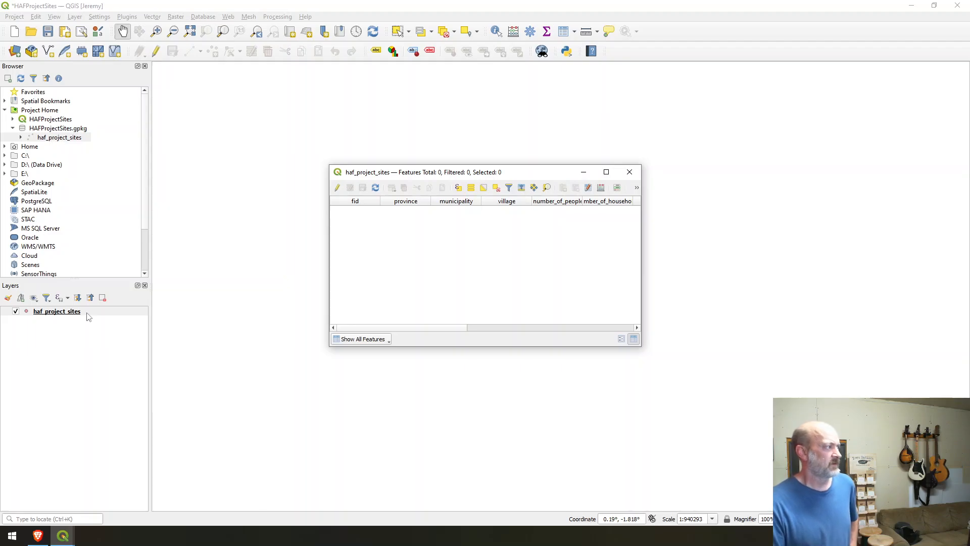
{"action": "left_click", "coordinate": [628, 173]}
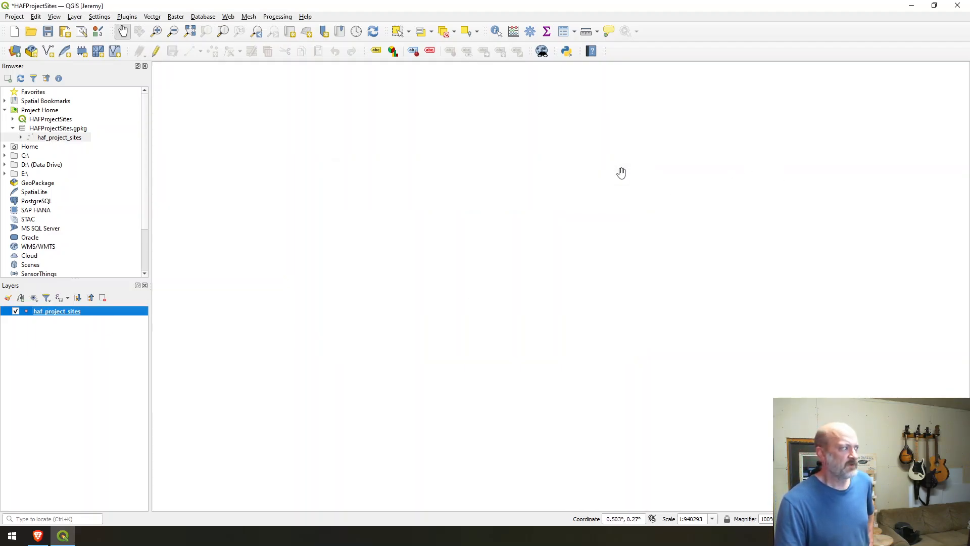
Step: Rename the haf_project_sites layer in the project's layer list as HAF Project Sites
{"action": "right_click", "coordinate": [69, 311]}
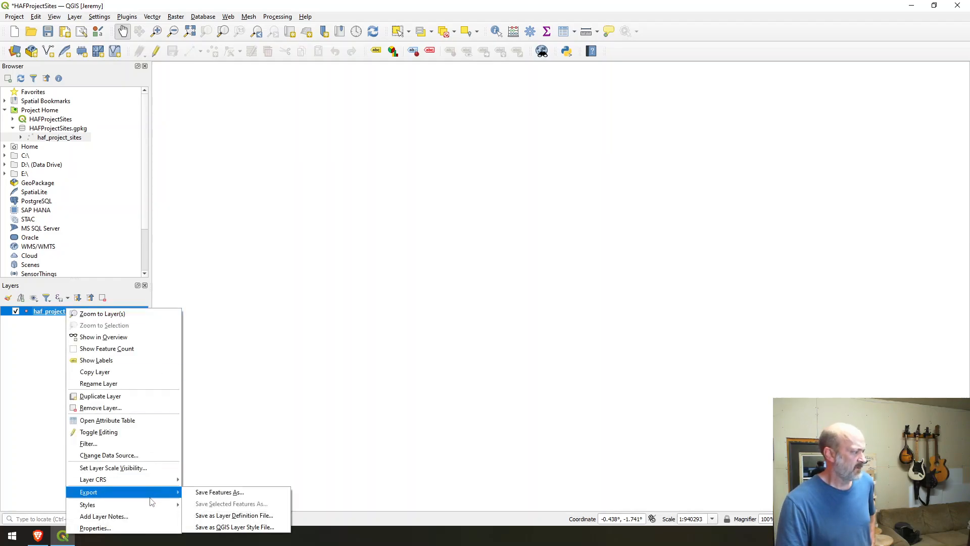
{"action": "mouse_move", "coordinate": [149, 485]}
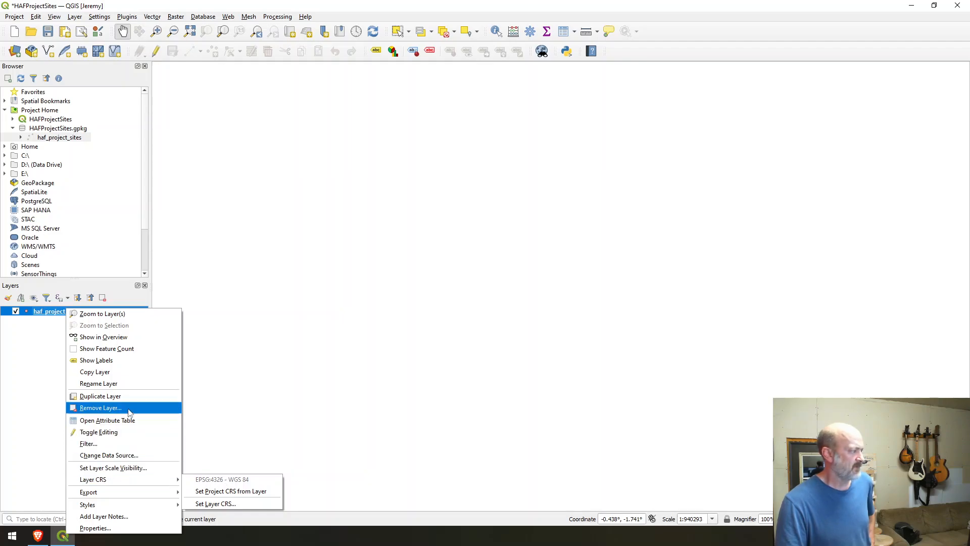
{"action": "left_click", "coordinate": [117, 385]}
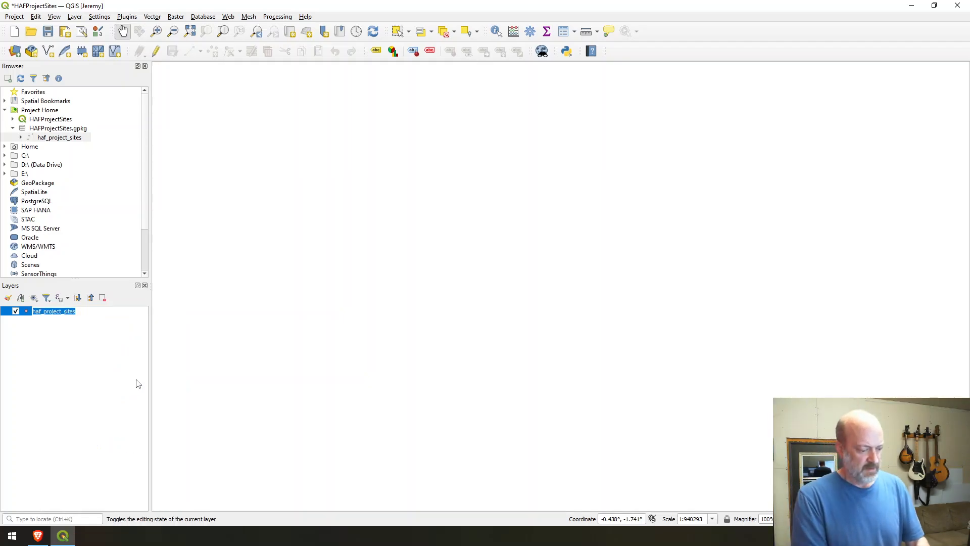
{"action": "type", "text": "HAF "}
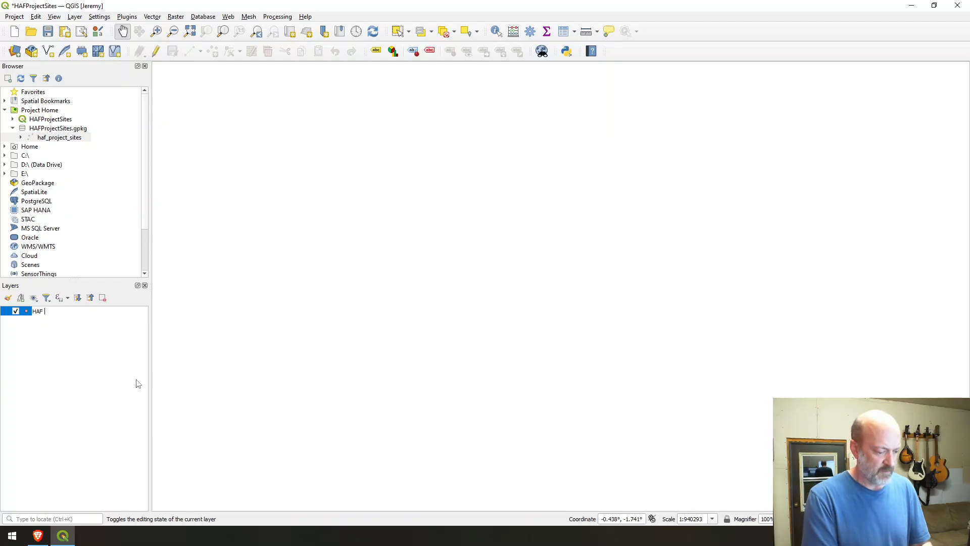
{"action": "type", "text": "Project"}
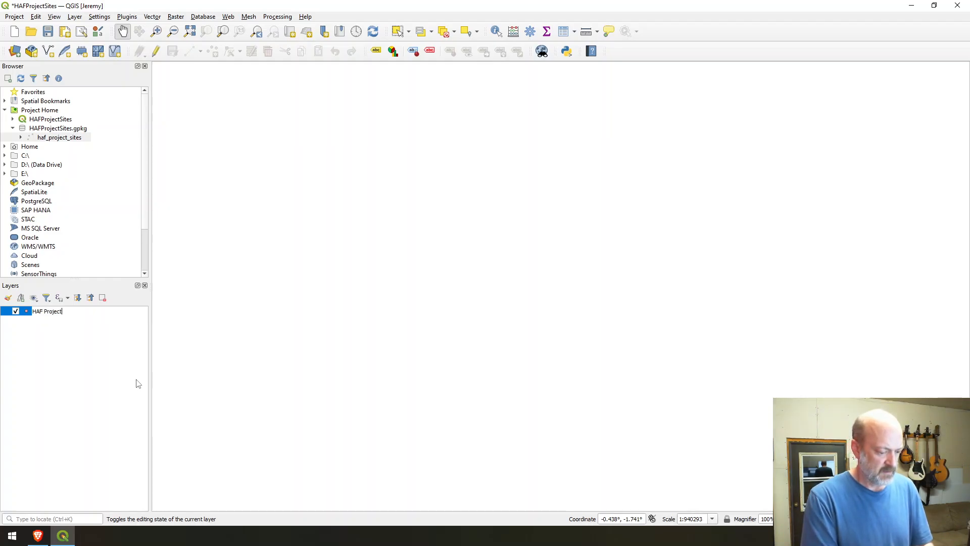
{"action": "type", "text": " Sites"}
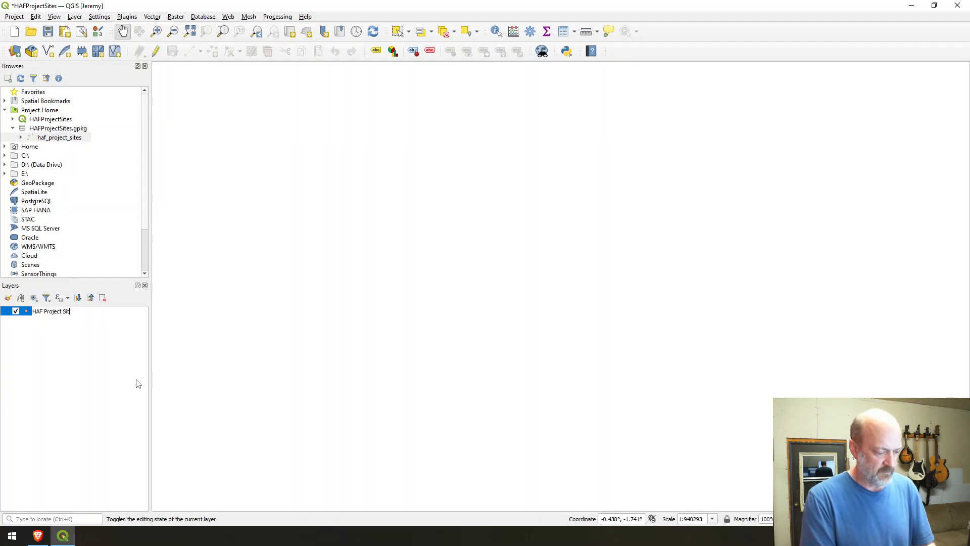
{"action": "key", "text": "Return"}
{"action": "left_click", "coordinate": [136, 383]}
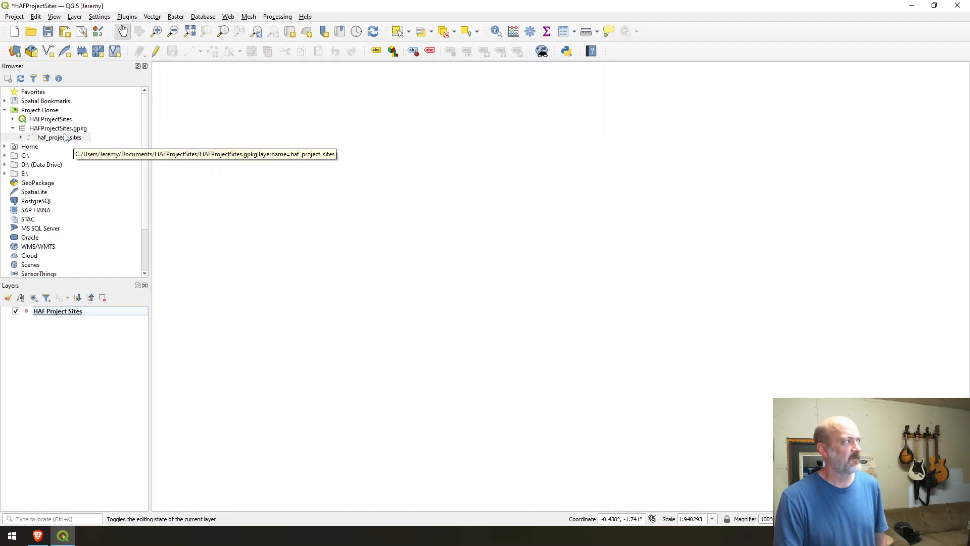
Step: Open the attribute table of the renamed HAF Project Sites layer and turn on editing
{"action": "left_click", "coordinate": [42, 312]}
{"action": "left_click", "coordinate": [563, 34]}
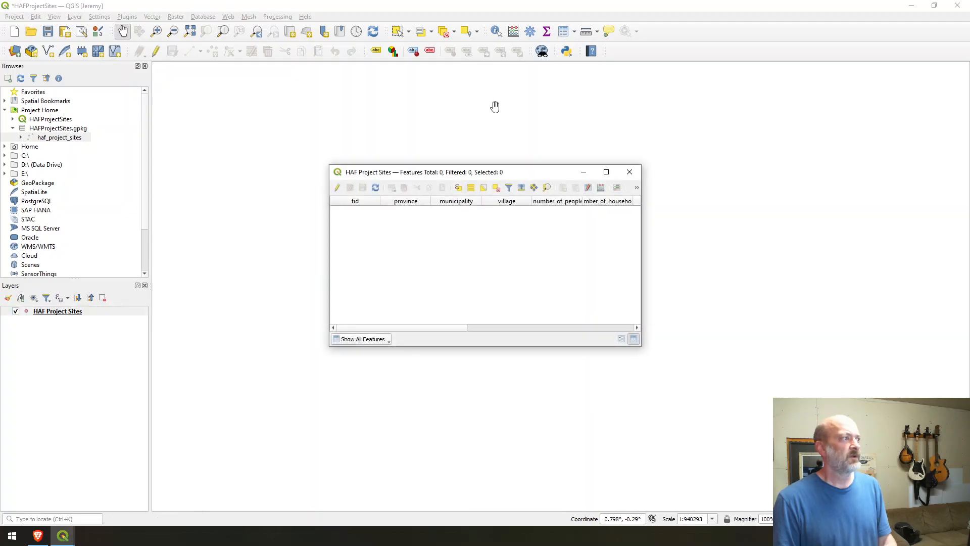
{"action": "left_click", "coordinate": [337, 188]}
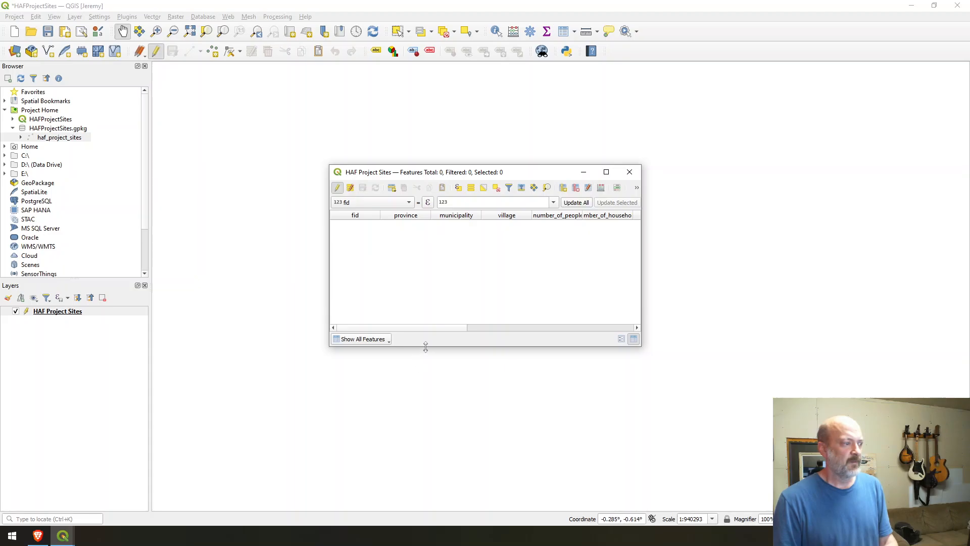
Step: Add a Text (string) field named line_wkt with the alias Line WKT to the HAF Project Sites layer
{"action": "left_click_drag", "start_coordinate": [435, 329], "coordinate": [617, 313]}
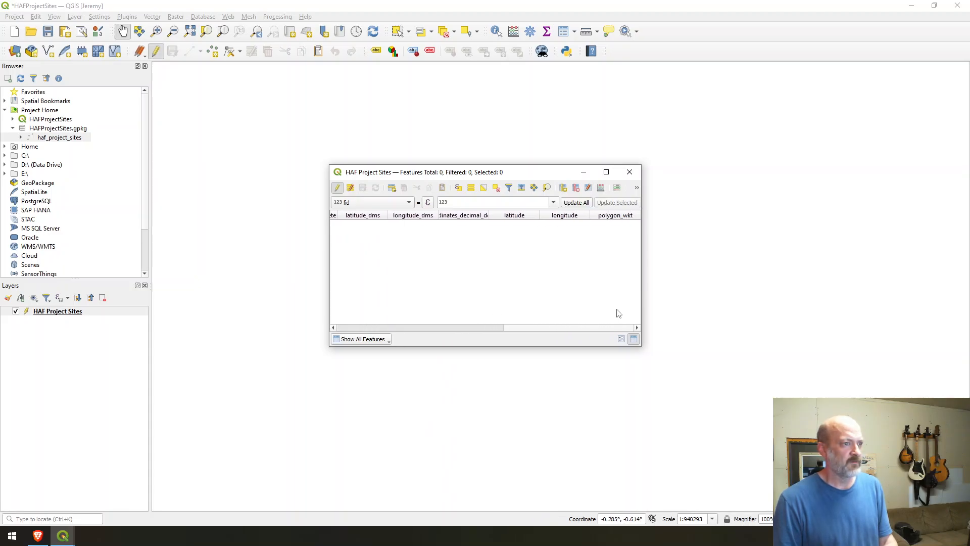
{"action": "left_click", "coordinate": [562, 188]}
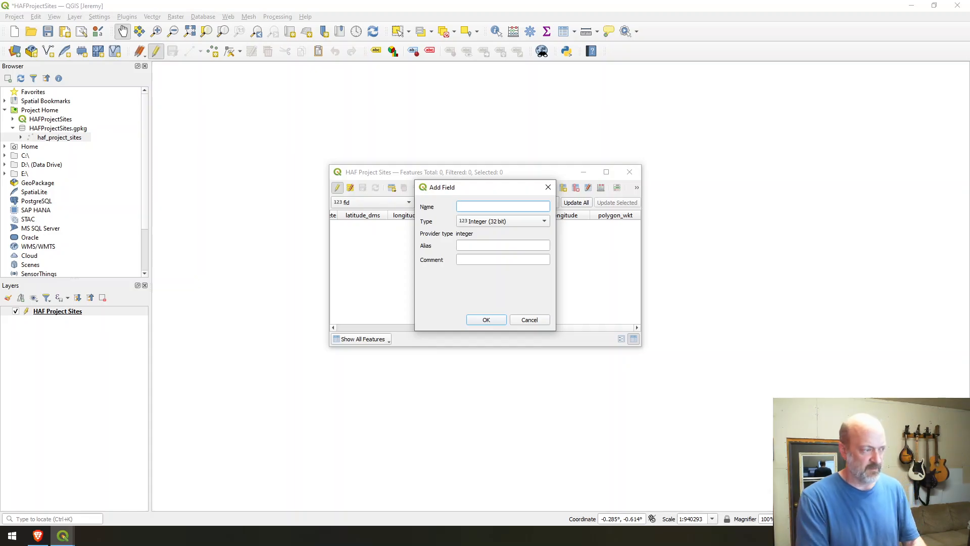
{"action": "type", "text": "lin"}
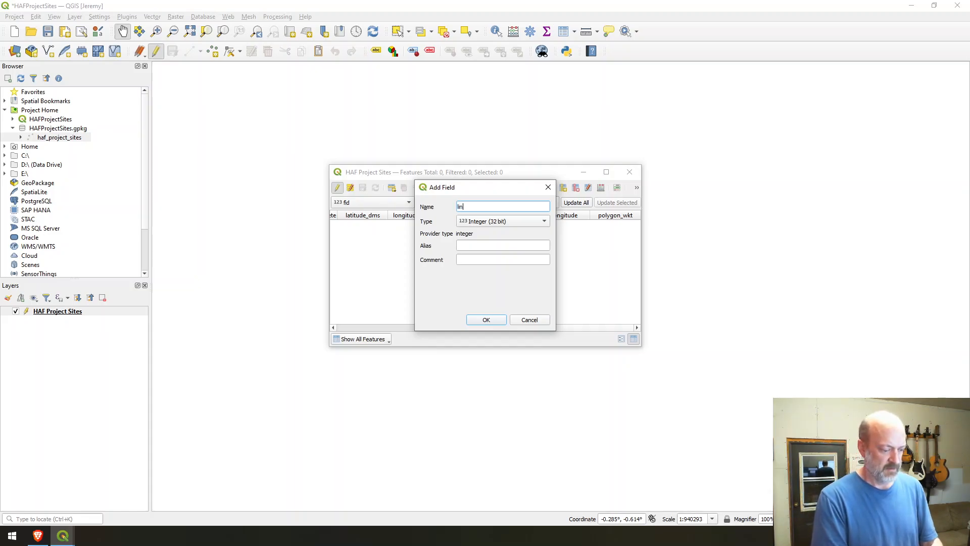
{"action": "type", "text": "e_wkt"}
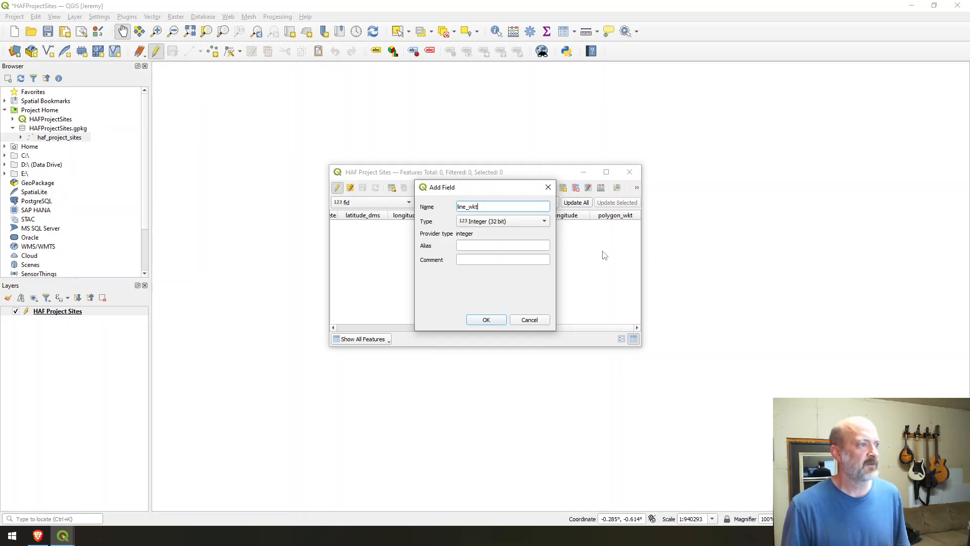
{"action": "left_click", "coordinate": [538, 225]}
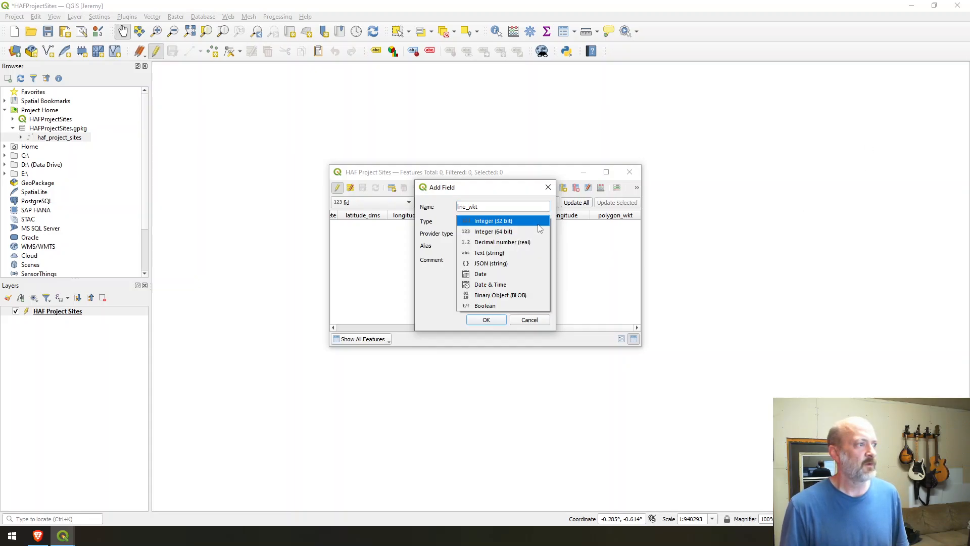
{"action": "left_click", "coordinate": [526, 254]}
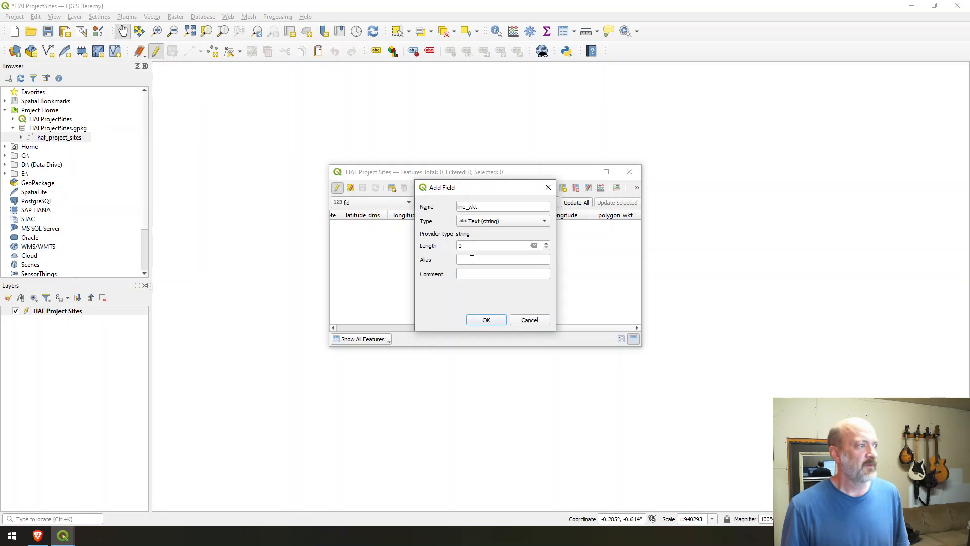
{"action": "left_click", "coordinate": [490, 262]}
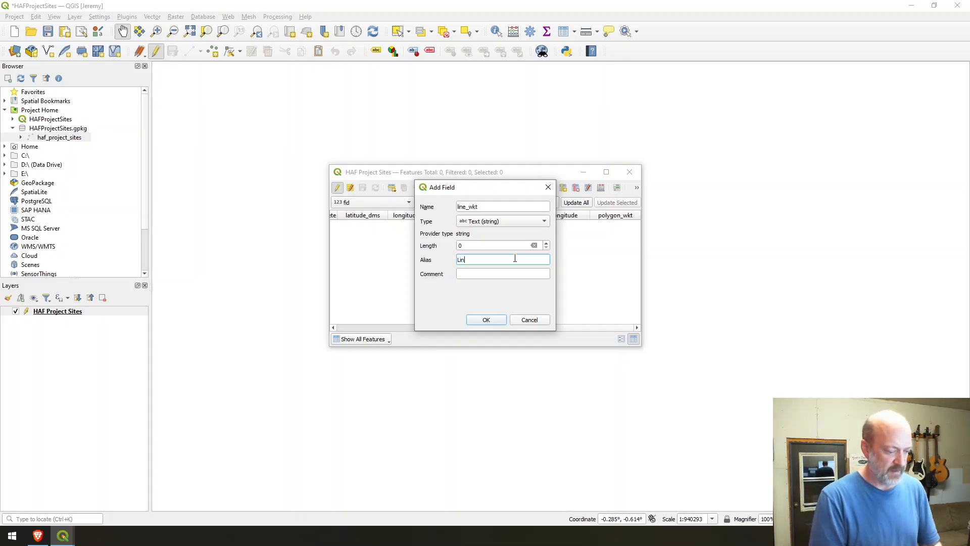
{"action": "type", "text": "WKT"}
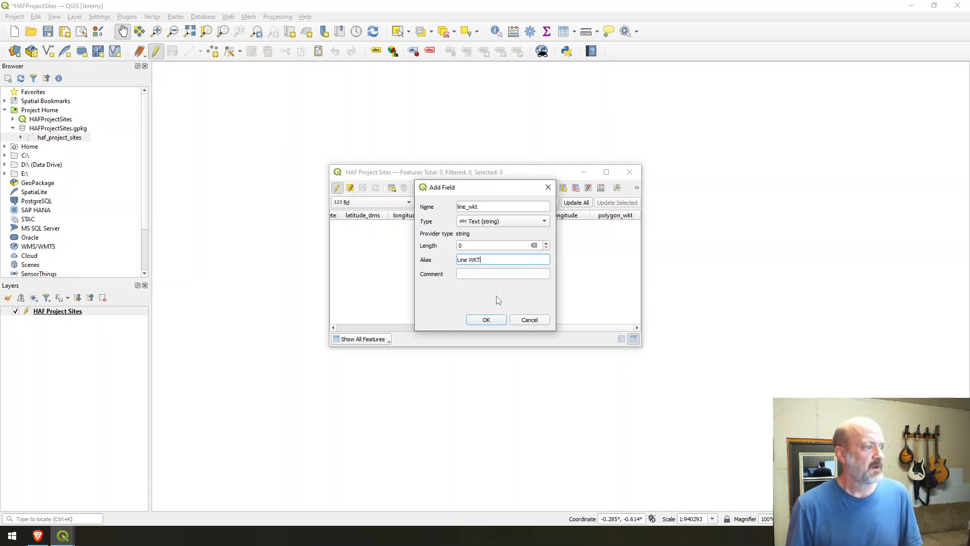
{"action": "left_click", "coordinate": [497, 319]}
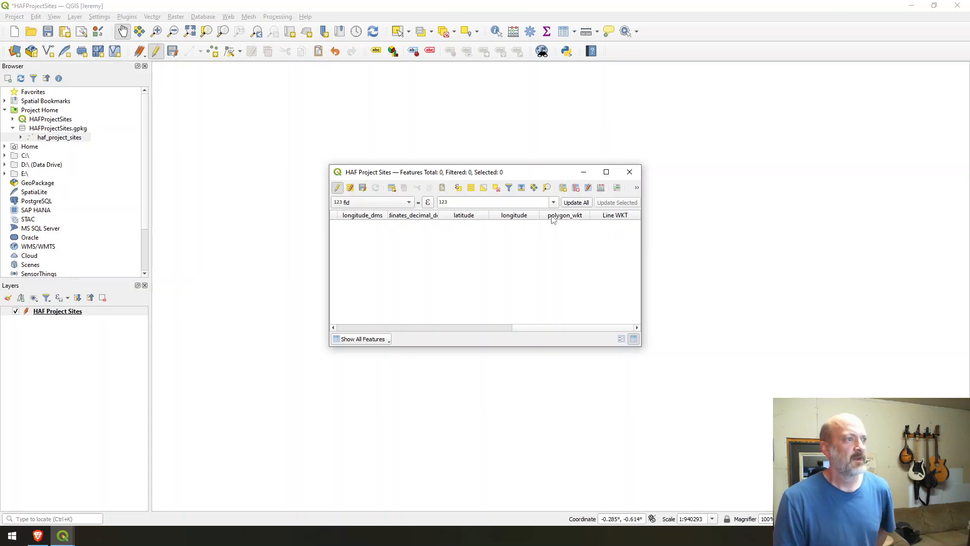
Step: Add a Text (string) field named picture_1 with the alias Picture 1 to the HAF Project Sites layer
{"action": "left_click", "coordinate": [564, 188]}
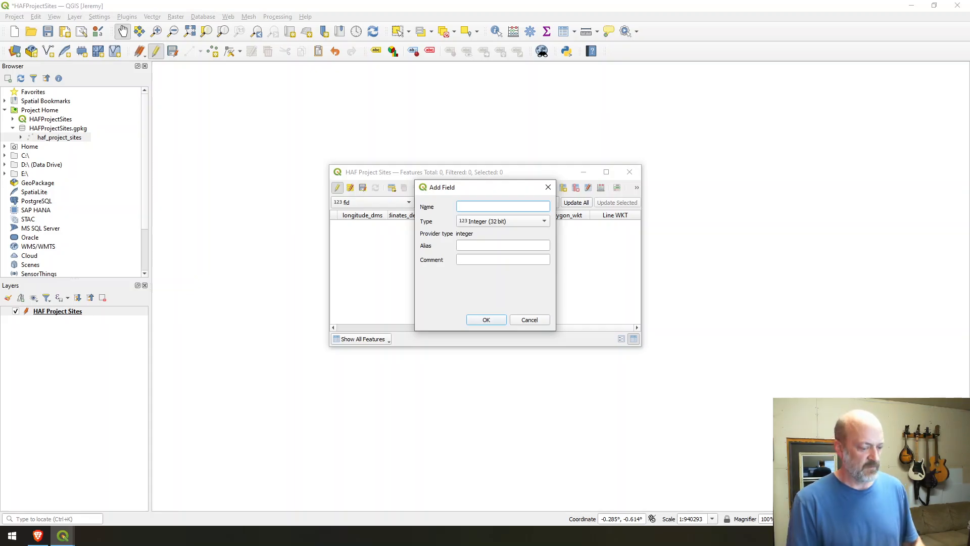
{"action": "type", "text": "pl"}
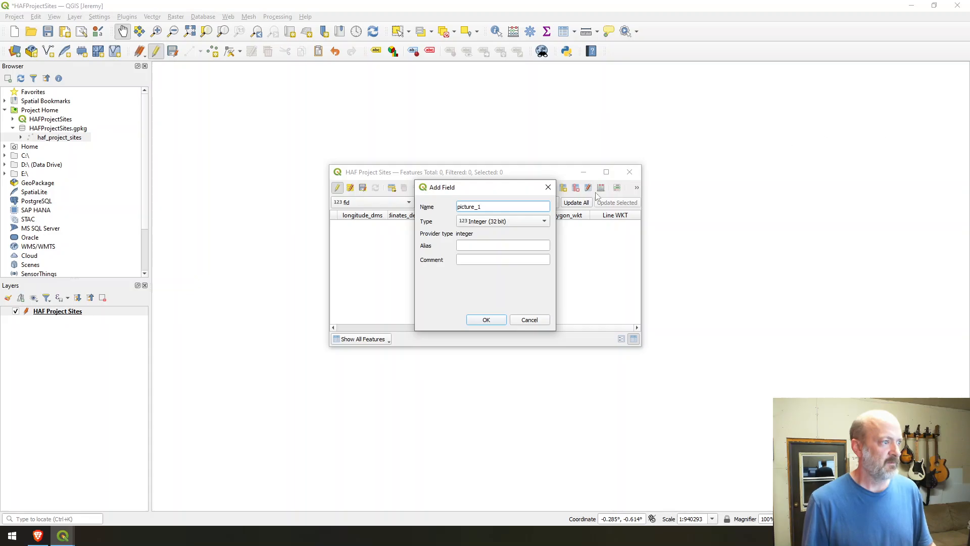
{"action": "left_click", "coordinate": [523, 222]}
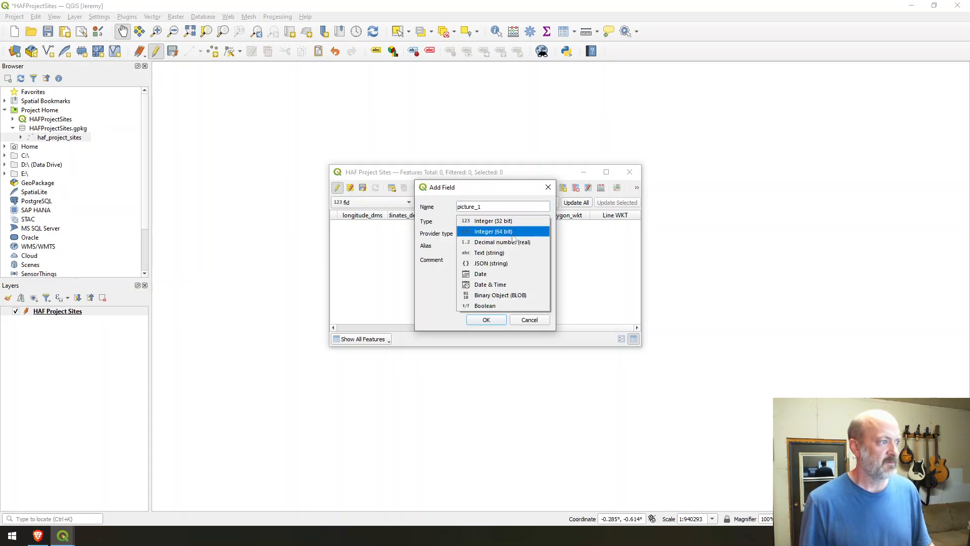
{"action": "left_click", "coordinate": [503, 252]}
{"action": "left_click", "coordinate": [503, 260]}
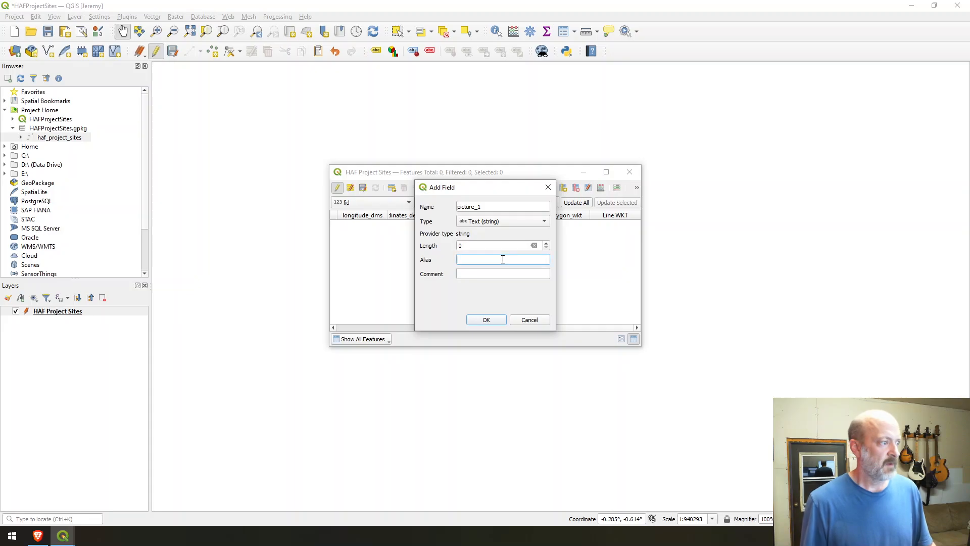
{"action": "type", "text": "Pict"}
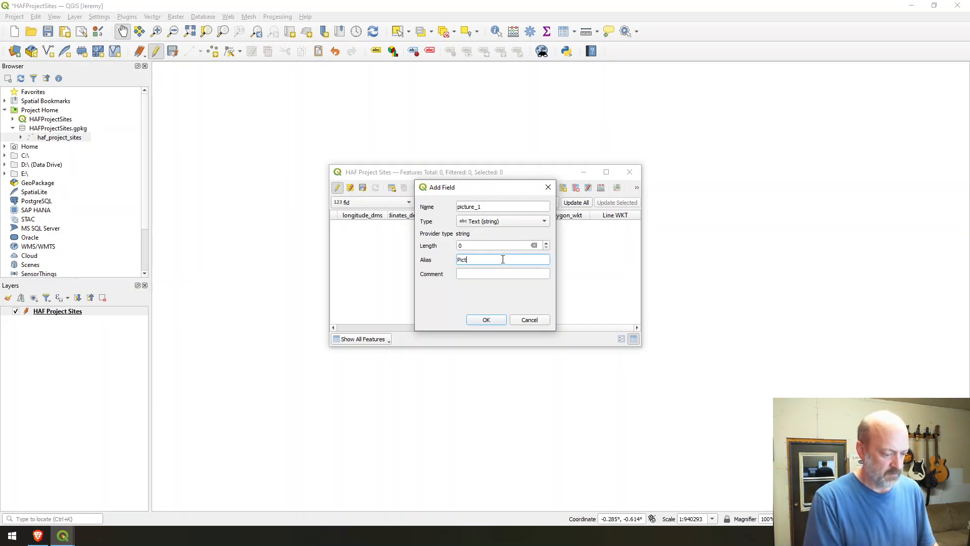
{"action": "type", "text": "ure 1"}
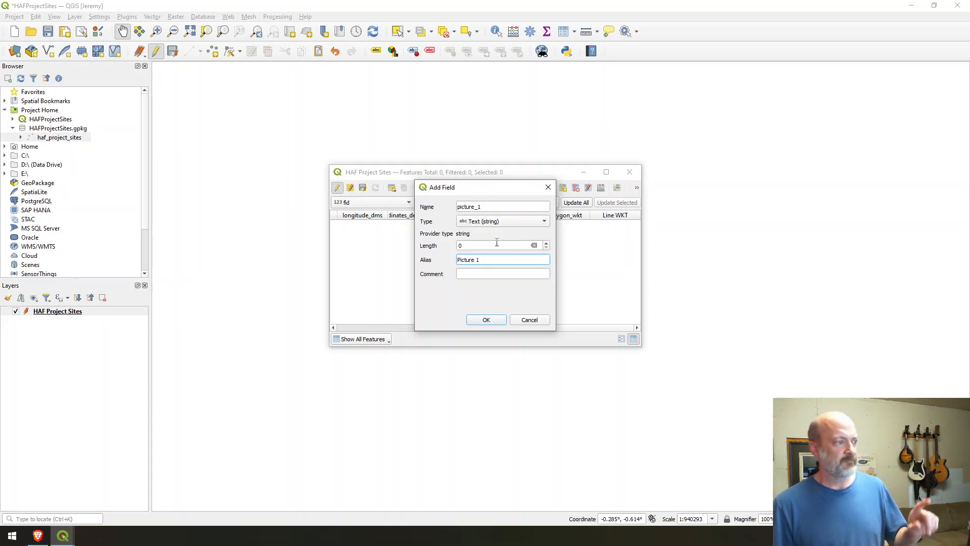
{"action": "left_click", "coordinate": [499, 320]}
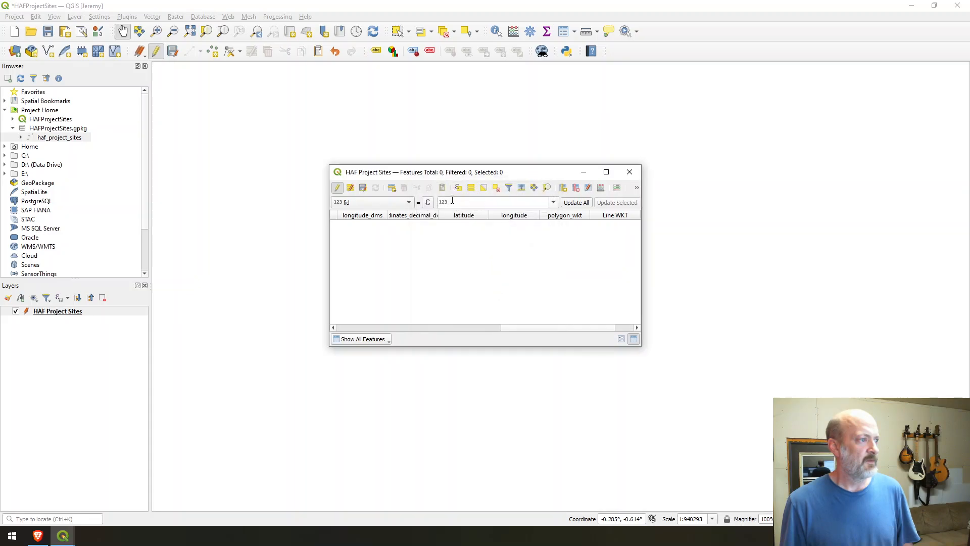
Step: Add a Text (string) field named picture_2 with the alias Picture 2 to the HAF Project Sites layer
{"action": "left_click", "coordinate": [563, 187]}
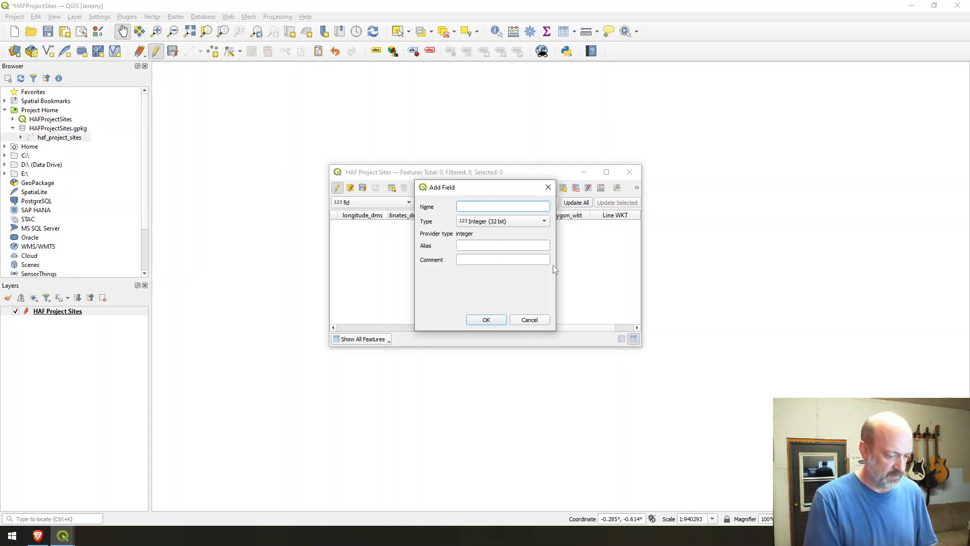
{"action": "type", "text": "picture_"}
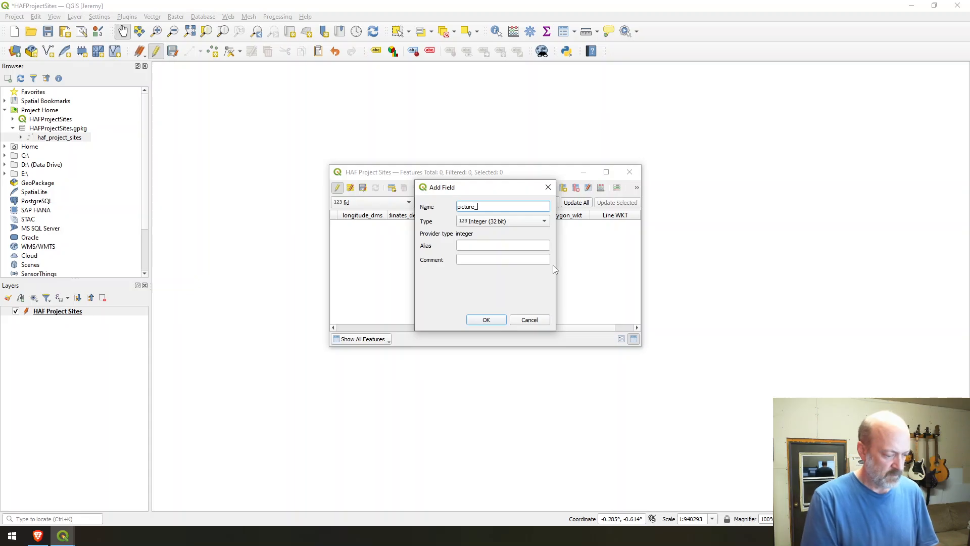
{"action": "type", "text": "2"}
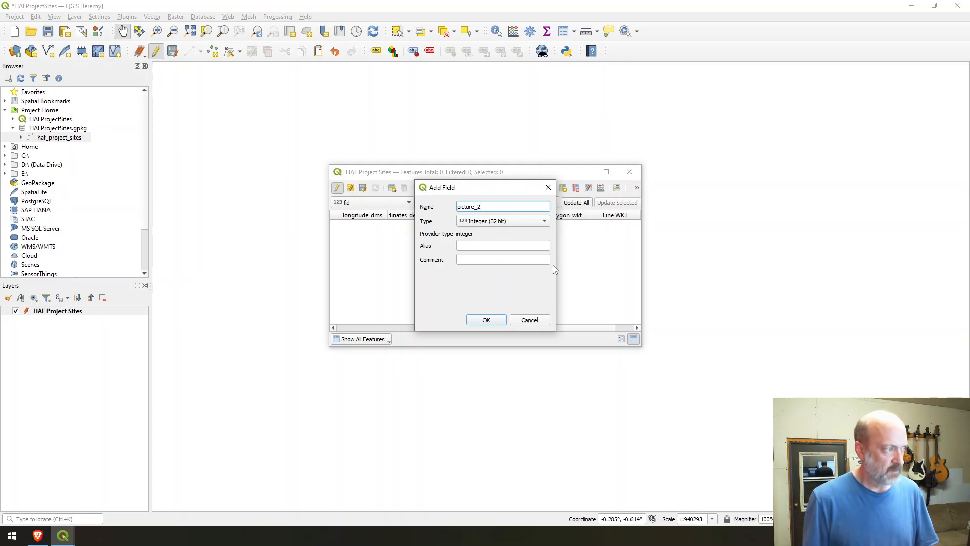
{"action": "left_click", "coordinate": [510, 222]}
{"action": "left_click", "coordinate": [505, 252]}
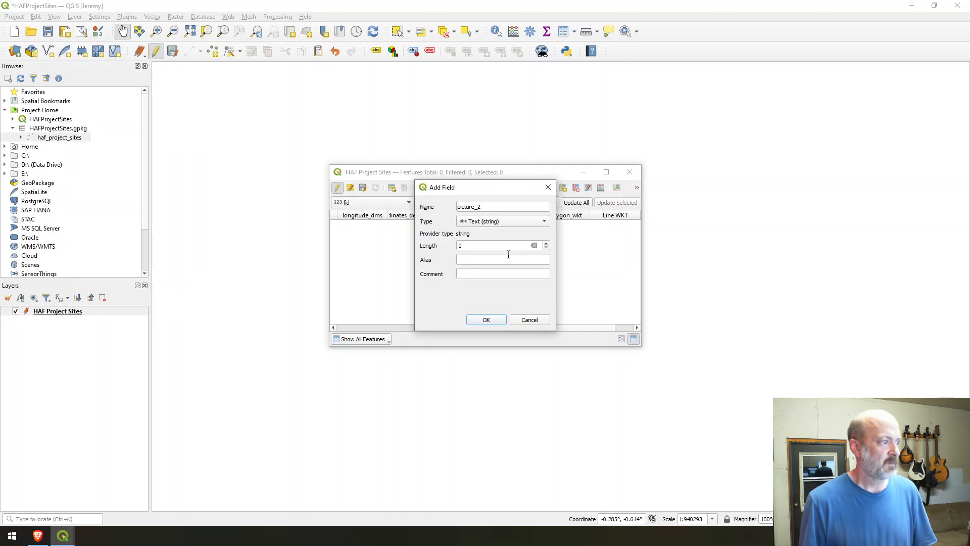
{"action": "left_click", "coordinate": [511, 259]}
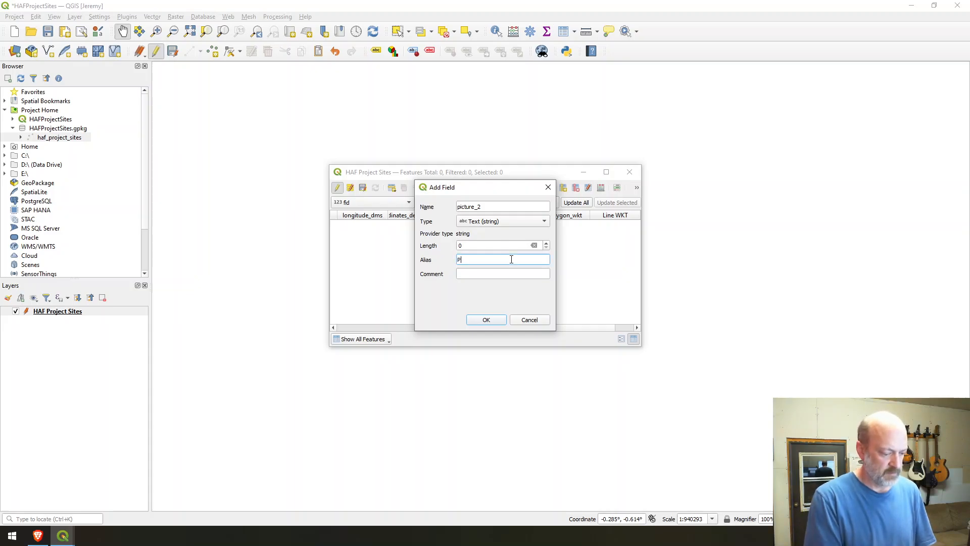
{"action": "type", "text": "Picture 2"}
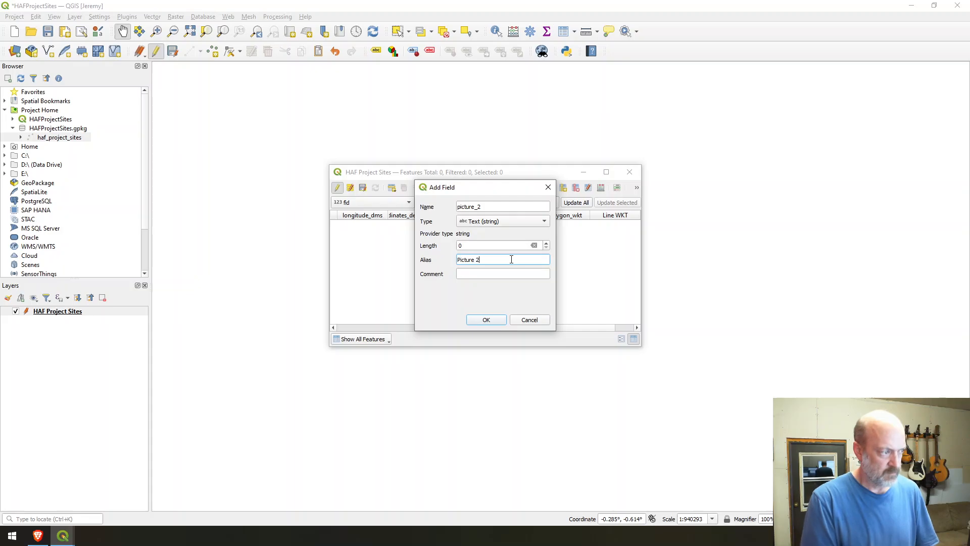
{"action": "left_click", "coordinate": [503, 320]}
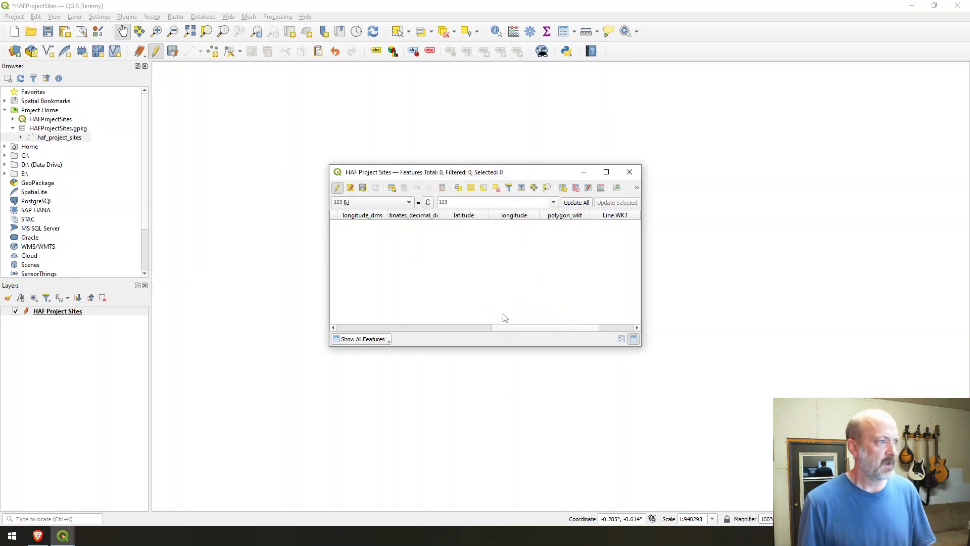
Step: Add a Text (string) field named picture_3 with the alias Picture 3 to the HAF Project Sites layer
{"action": "left_click", "coordinate": [563, 187]}
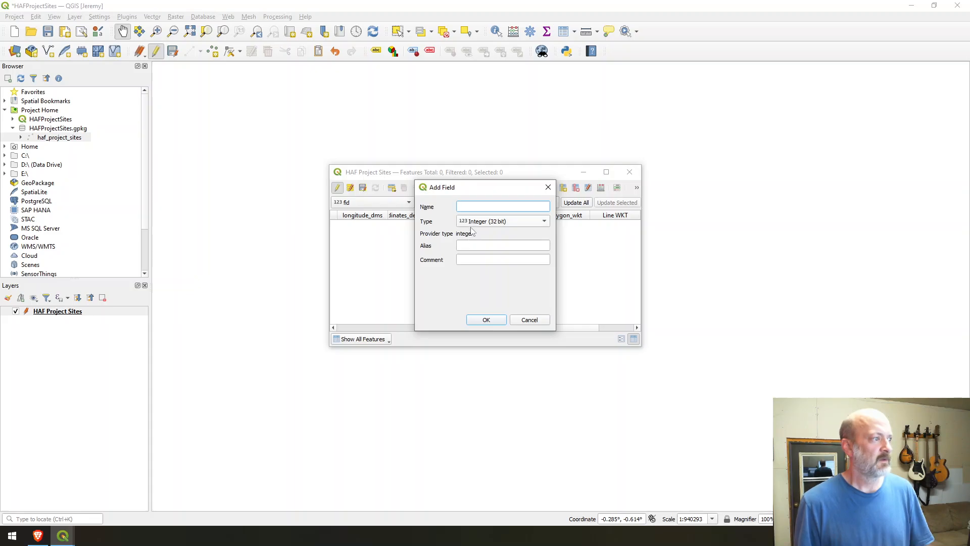
{"action": "type", "text": "Pict"}
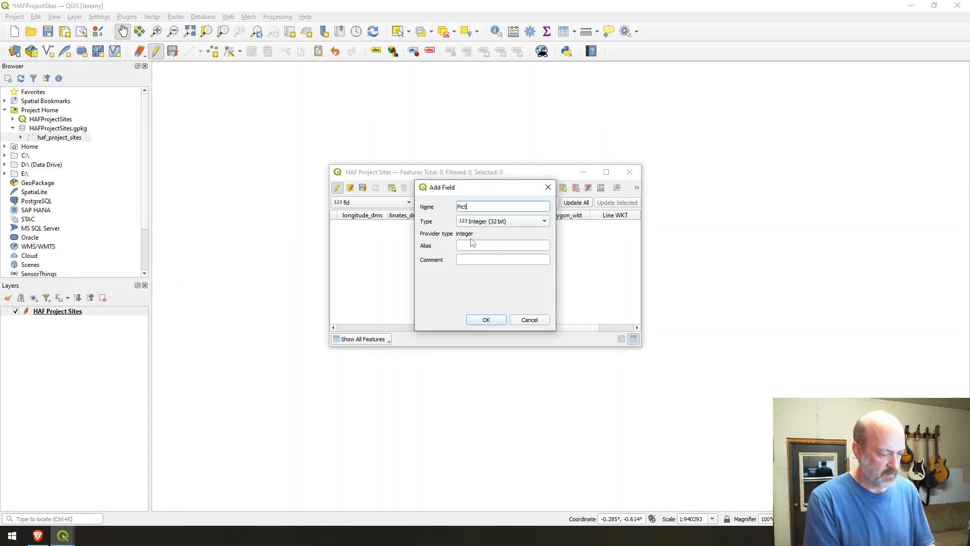
{"action": "type", "text": "ure"}
{"action": "key", "text": "BackSpace"}
{"action": "key", "text": "BackSpace"}
{"action": "key", "text": "BackSpace"}
{"action": "key", "text": "BackSpace"}
{"action": "key", "text": "BackSpace"}
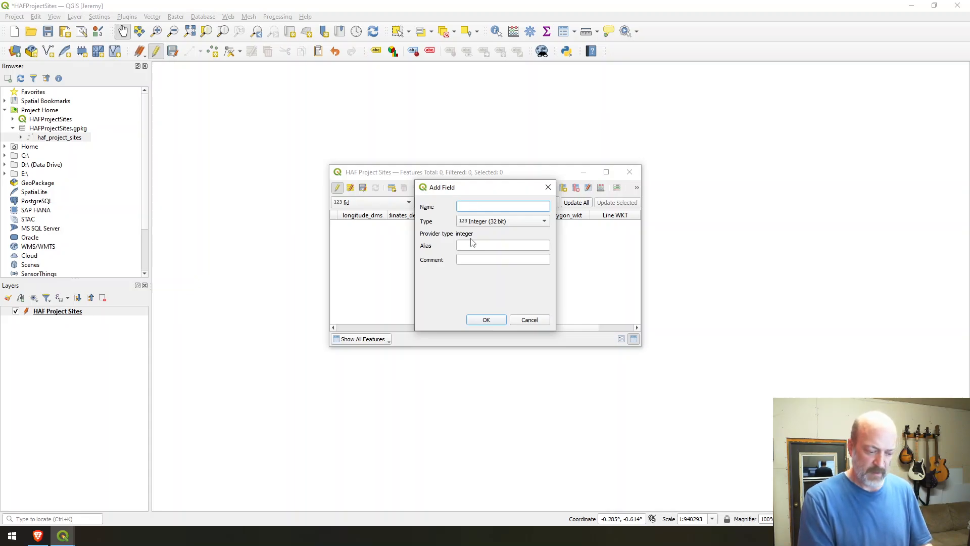
{"action": "type", "text": "picture_3"}
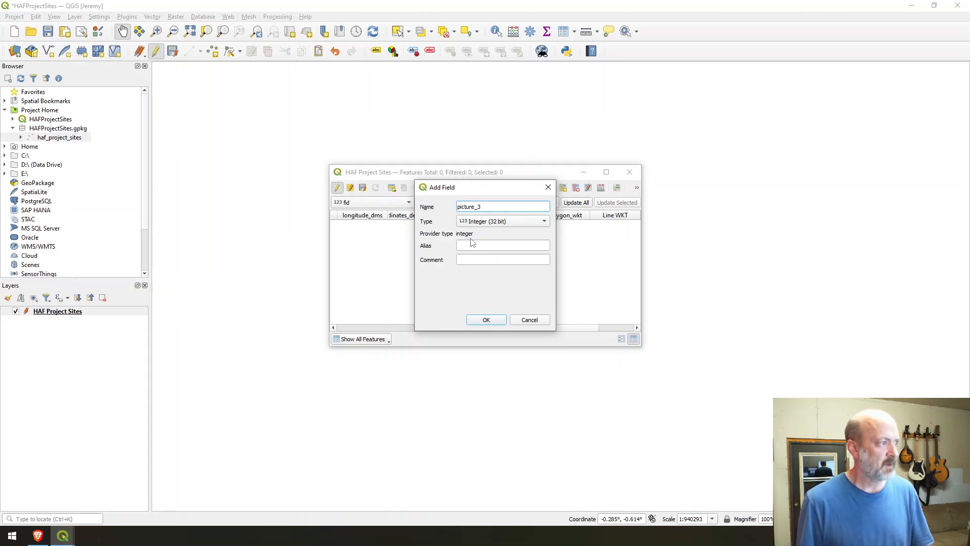
{"action": "left_click", "coordinate": [485, 222]}
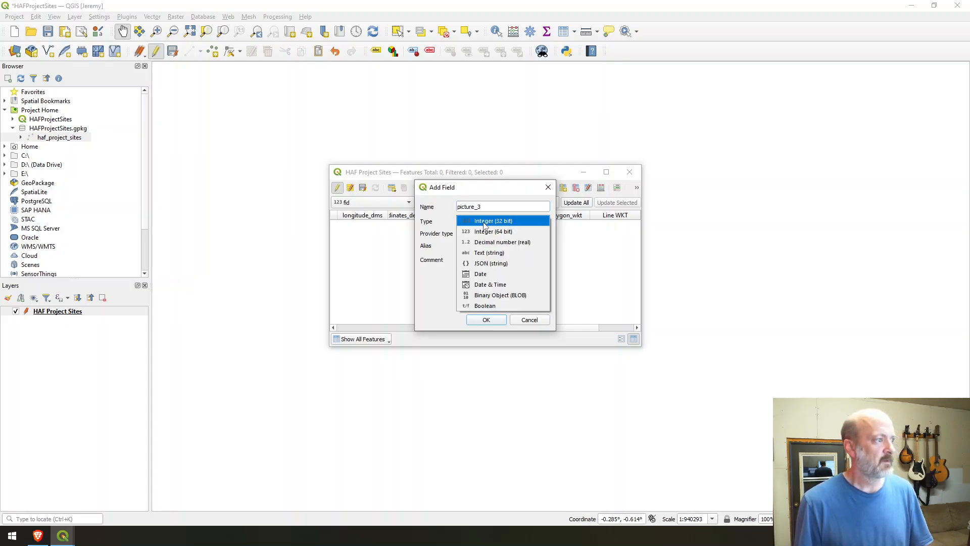
{"action": "left_click", "coordinate": [489, 253]}
{"action": "left_click", "coordinate": [489, 258]}
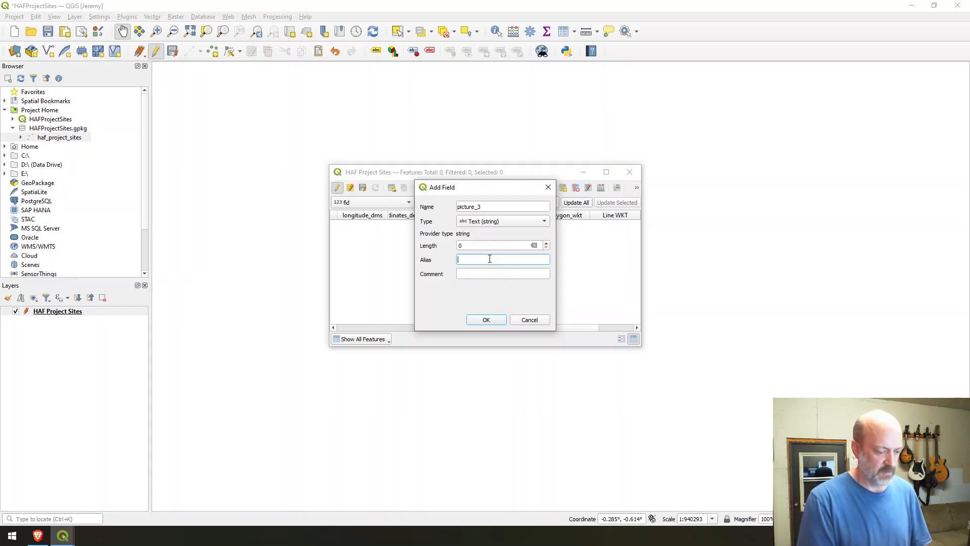
{"action": "type", "text": "Picture 3"}
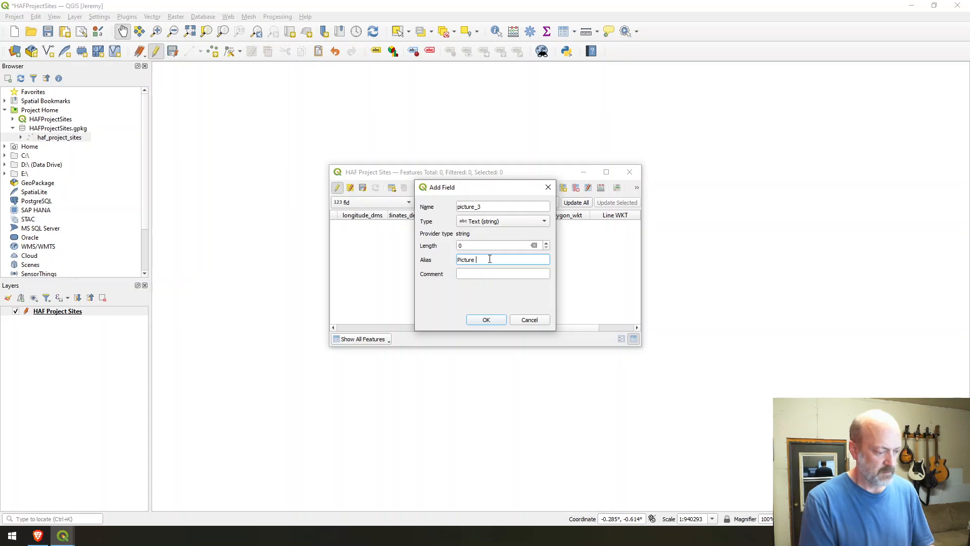
{"action": "left_click", "coordinate": [497, 319]}
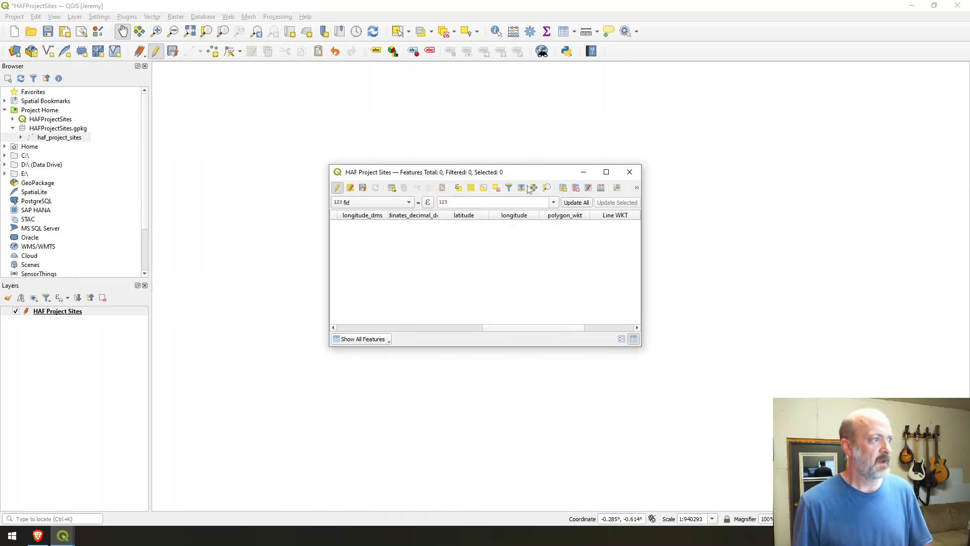
Step: Add a Text (string) field named documents with the alias Documents to the HAF Project Sites layer
{"action": "left_click", "coordinate": [563, 188]}
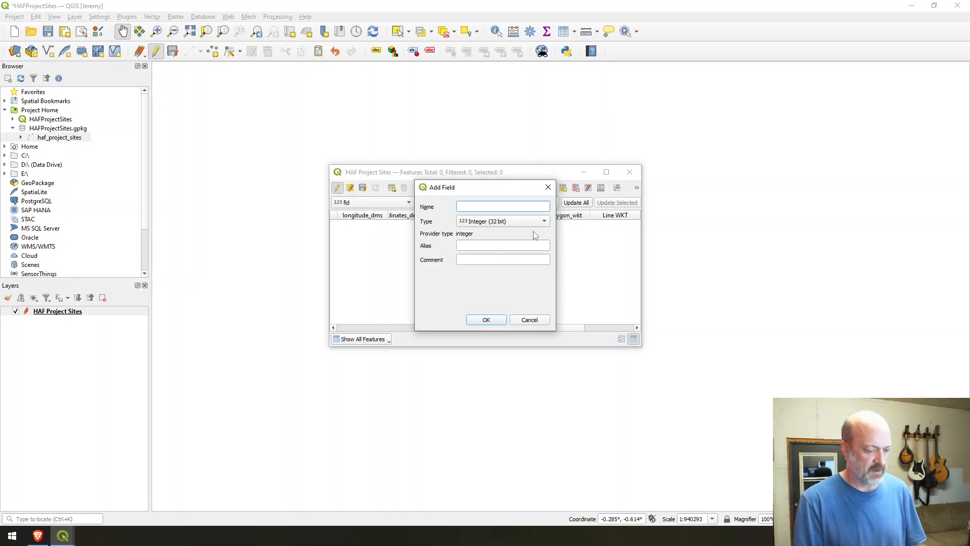
{"action": "type", "text": "documents"}
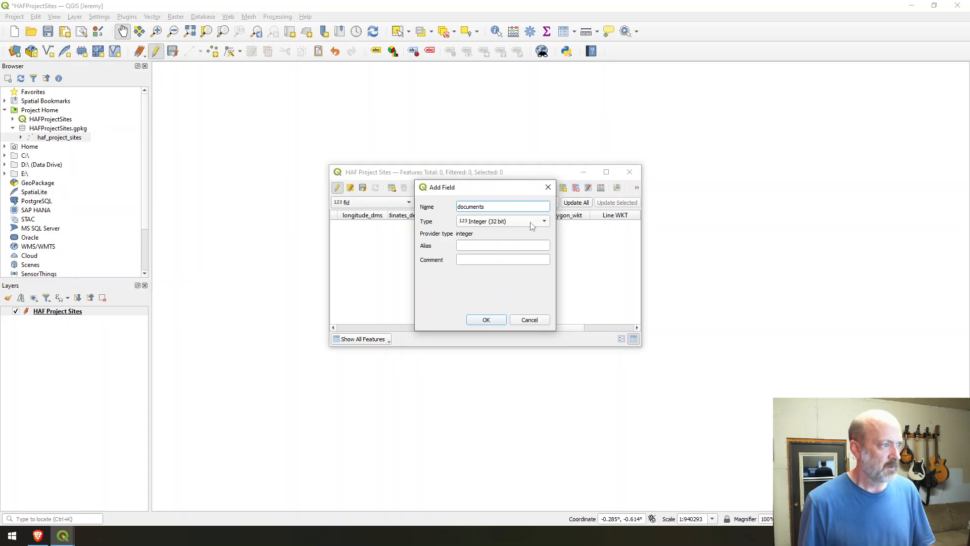
{"action": "left_click", "coordinate": [532, 224]}
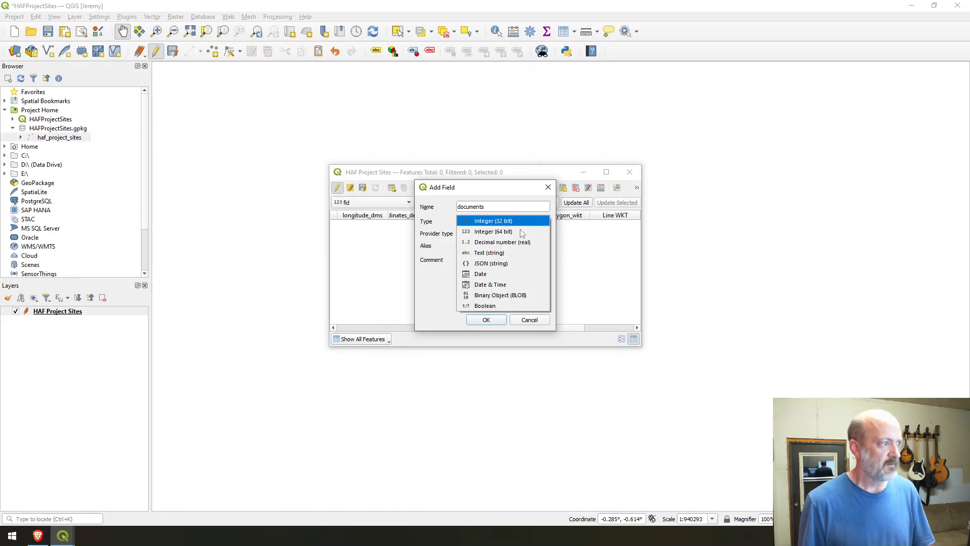
{"action": "left_click", "coordinate": [507, 252]}
{"action": "left_click", "coordinate": [504, 259]}
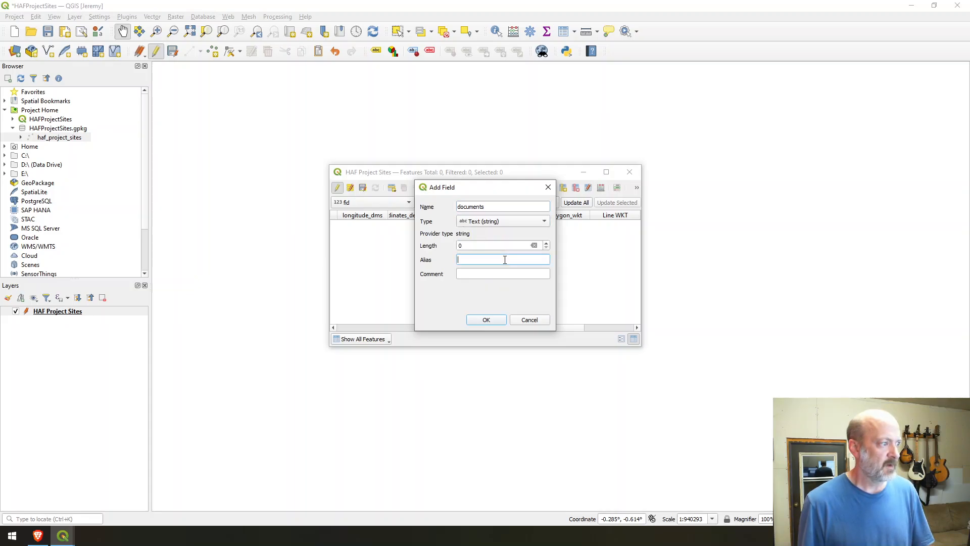
{"action": "type", "text": "Do"}
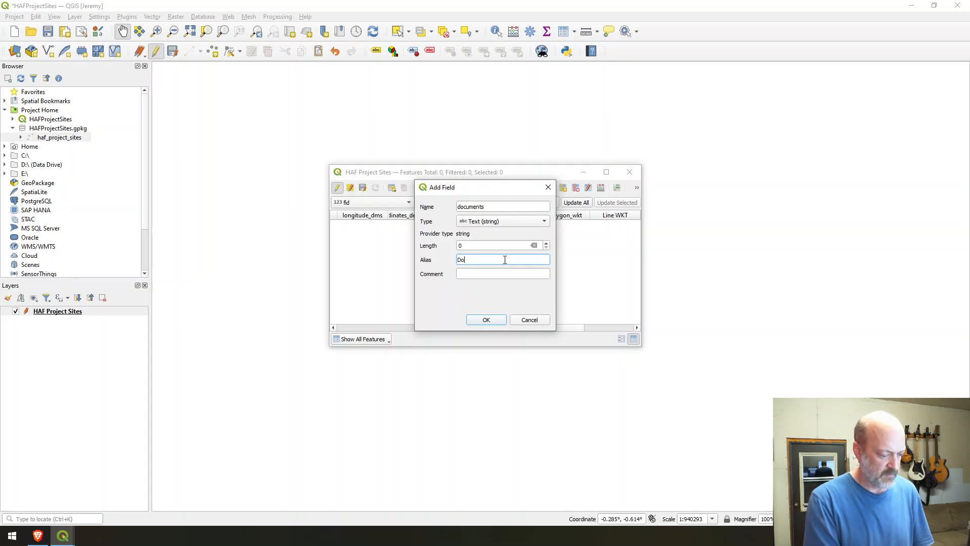
{"action": "type", "text": "cuments"}
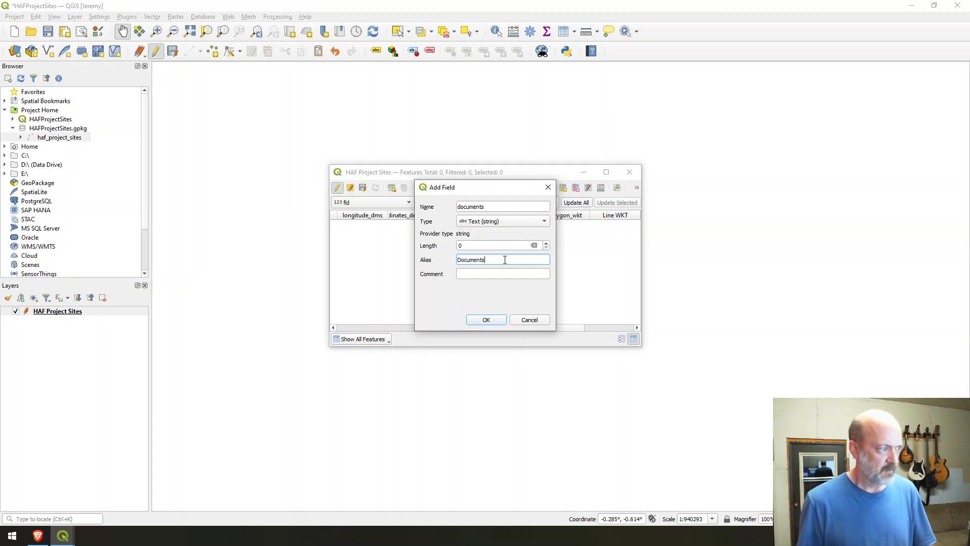
{"action": "left_click", "coordinate": [486, 319]}
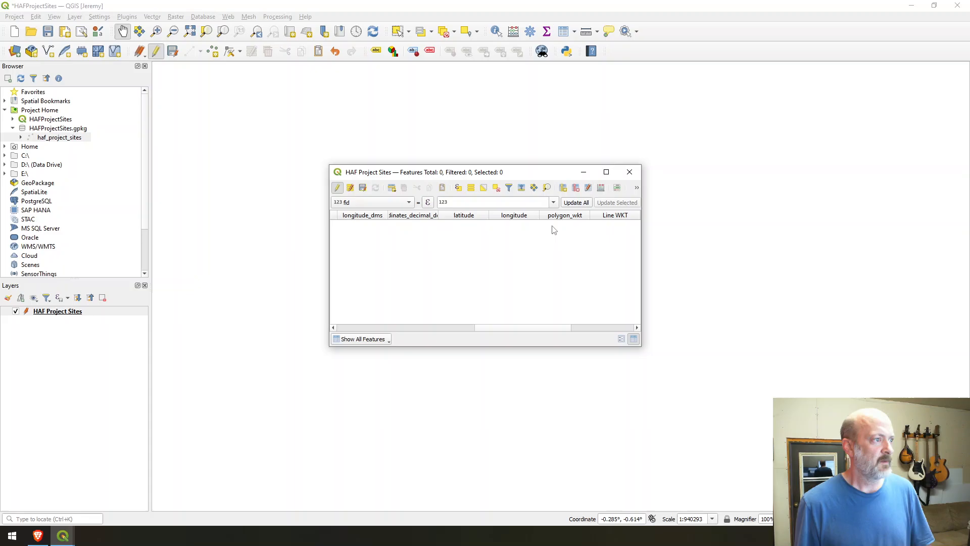
Step: Add a Text (string) field named web_picture_1 with the alias Web Picture 1 to the HAF Project Sites layer
{"action": "left_click", "coordinate": [562, 188]}
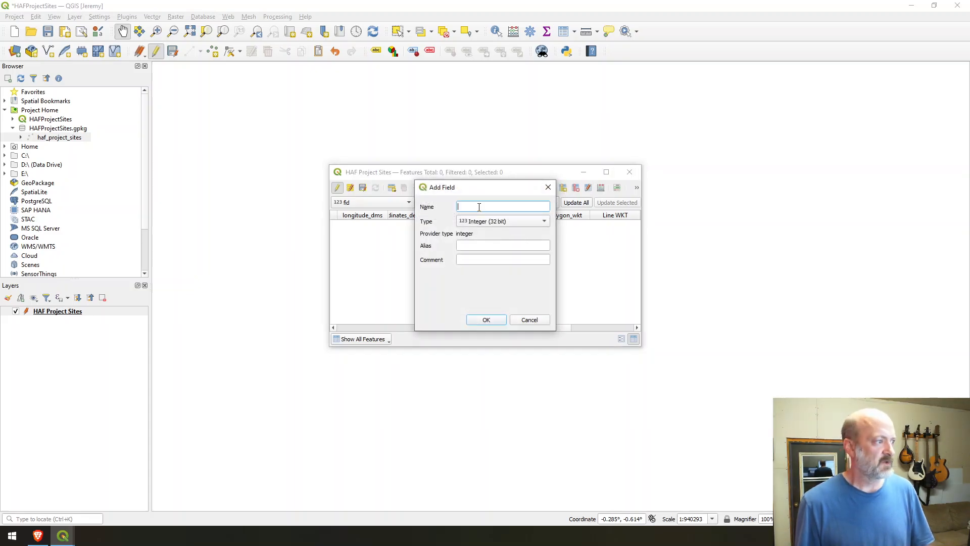
{"action": "type", "text": "W"}
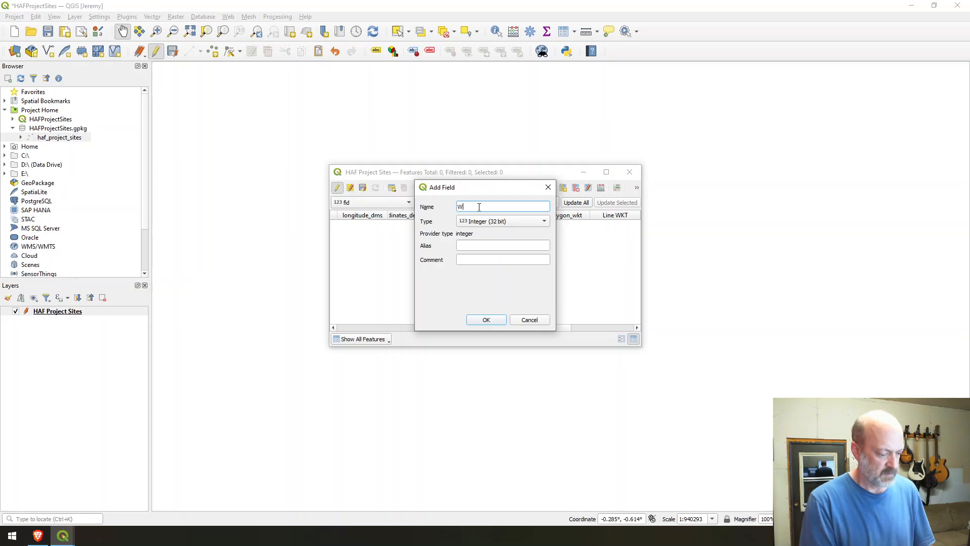
{"action": "key", "text": "BackSpace"}
{"action": "type", "text": "web"}
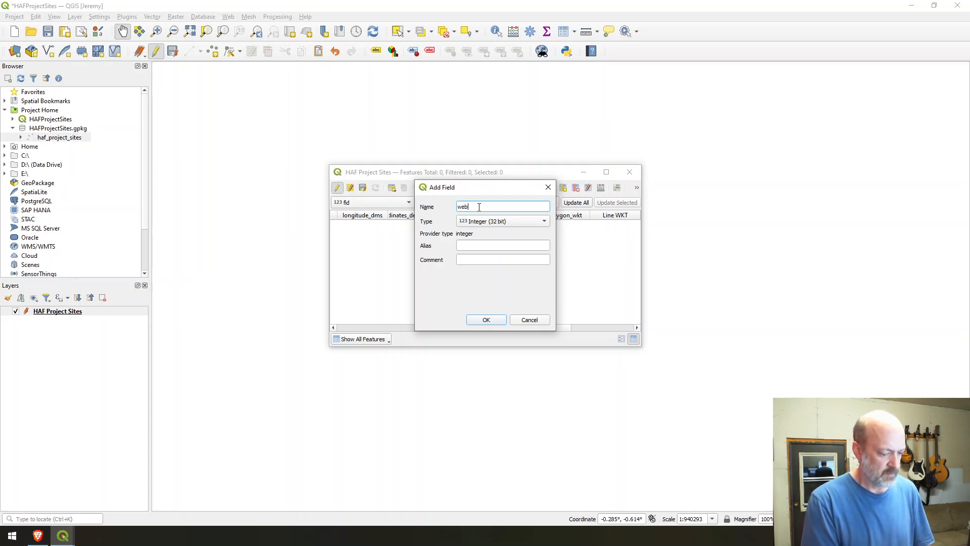
{"action": "type", "text": "_picture_1"}
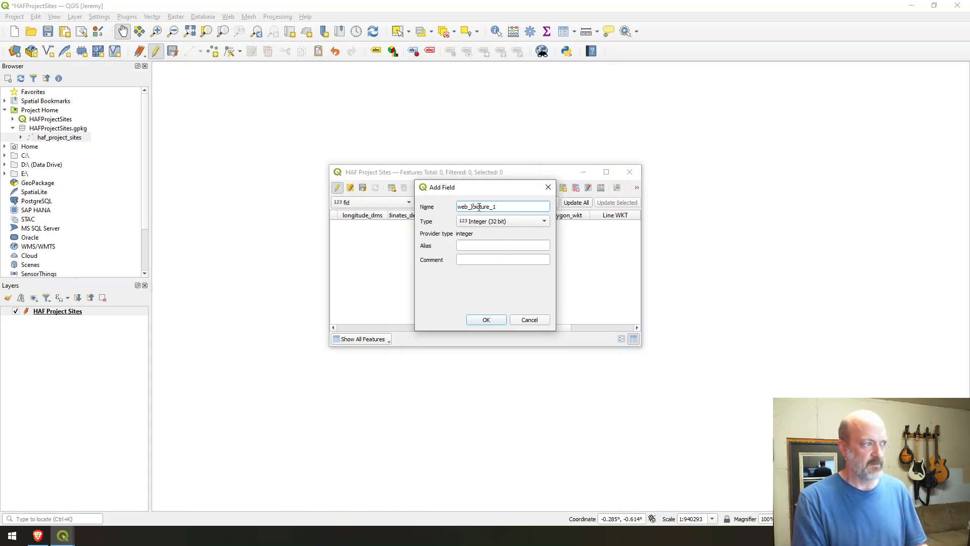
{"action": "key", "text": "BackSpace"}
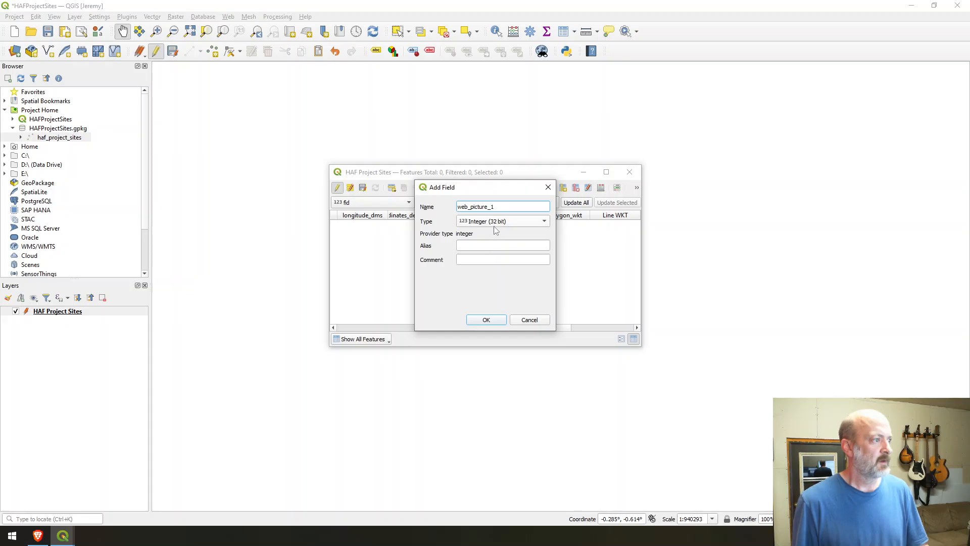
{"action": "left_click", "coordinate": [494, 223]}
{"action": "left_click", "coordinate": [495, 253]}
{"action": "left_click", "coordinate": [495, 260]}
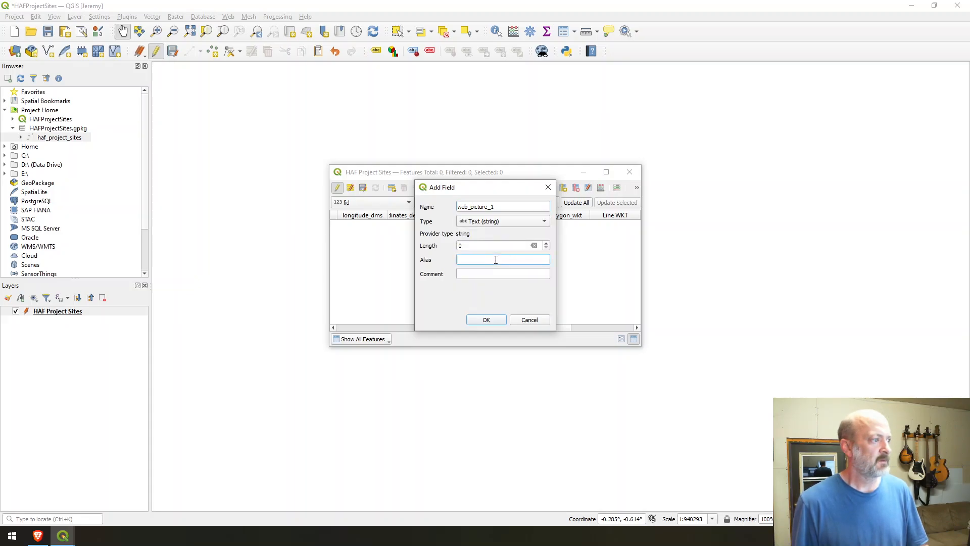
{"action": "type", "text": "Web"}
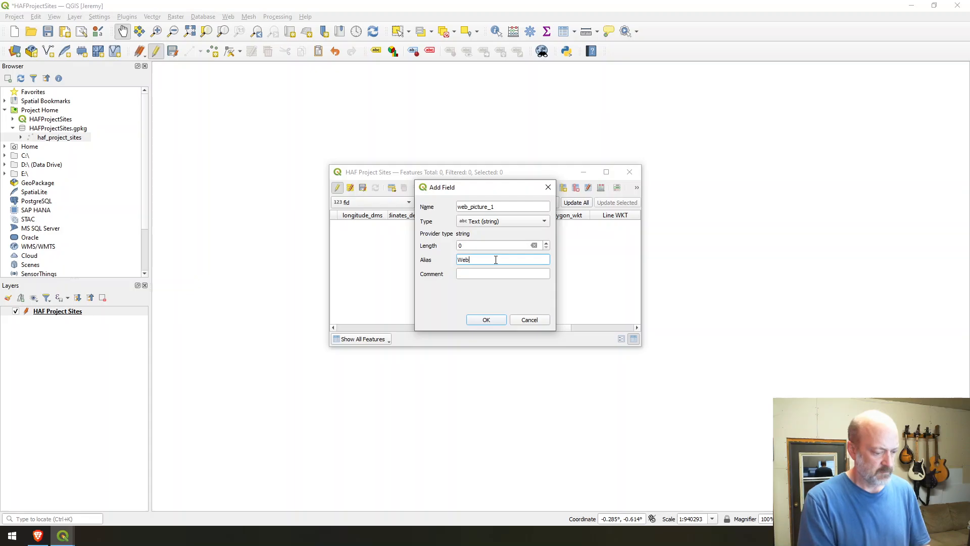
{"action": "type", "text": " Picture 1"}
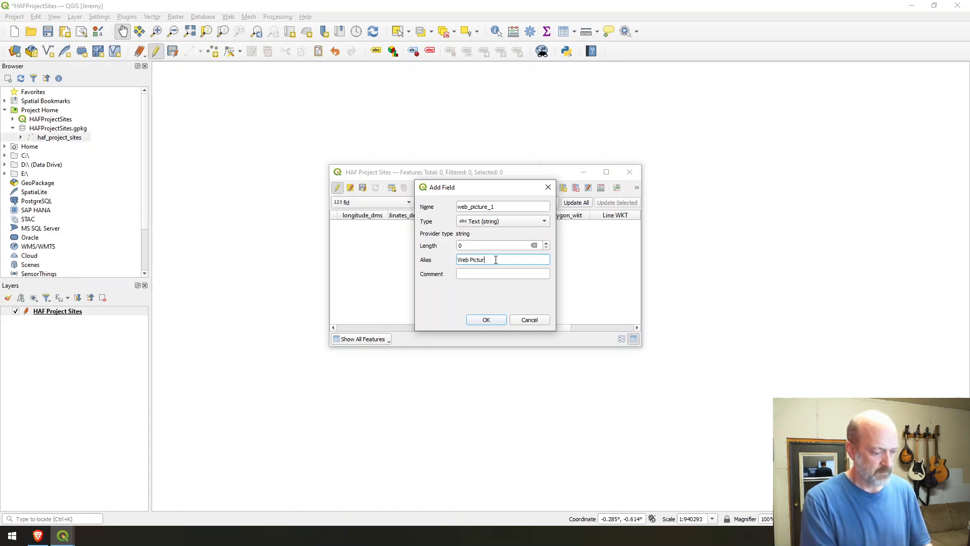
{"action": "left_click", "coordinate": [500, 319]}
Step: Add a Text (string) field named web_picture_2 with the alias Web Picture 2 to the HAF Project Sites layer
{"action": "left_click", "coordinate": [564, 188]}
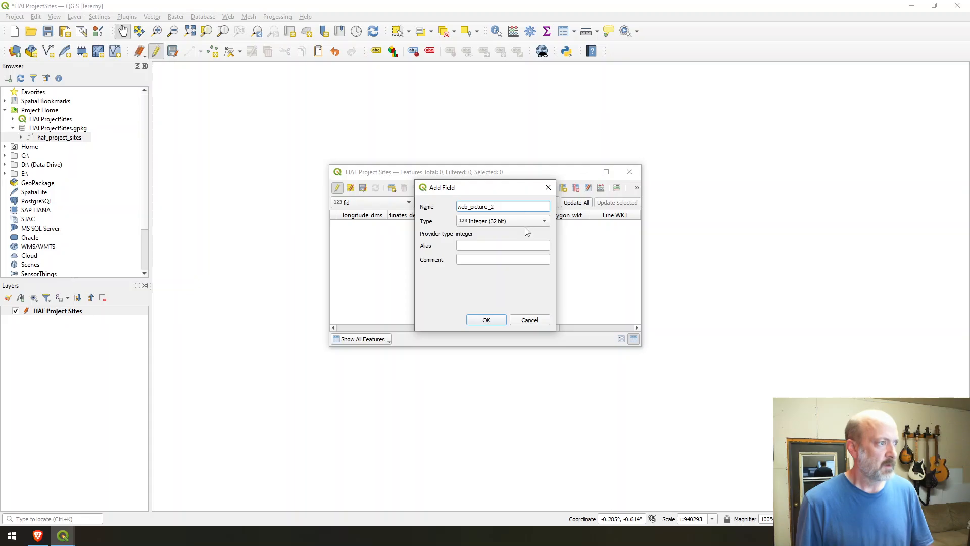
{"action": "left_click", "coordinate": [524, 221]}
{"action": "left_click", "coordinate": [524, 253]}
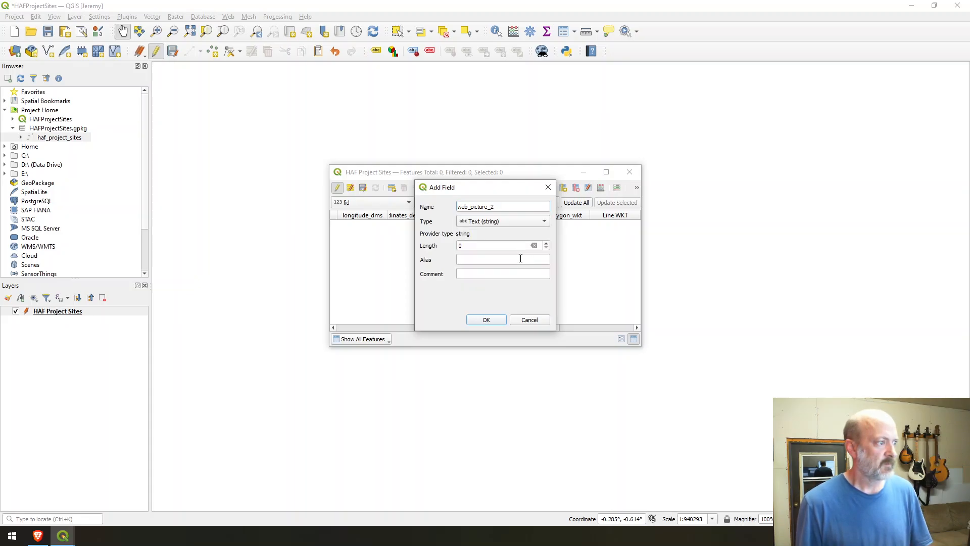
{"action": "left_click", "coordinate": [520, 259]}
{"action": "type", "text": "Web Picture 2"}
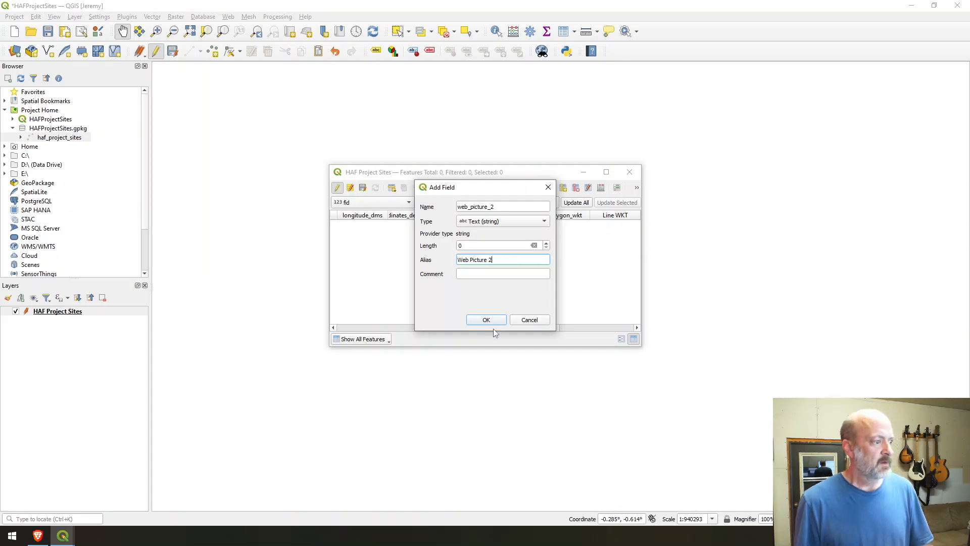
{"action": "left_click", "coordinate": [491, 320]}
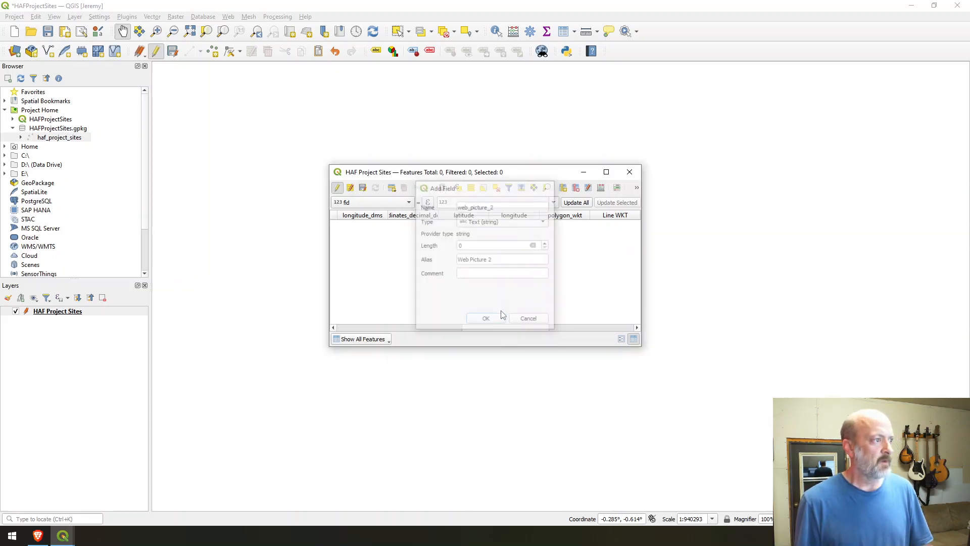
Step: Add a Text (string) field named web_picutre_3 with the alias Web Picture 3 to the HAF Project Sites layer
{"action": "left_click", "coordinate": [563, 189]}
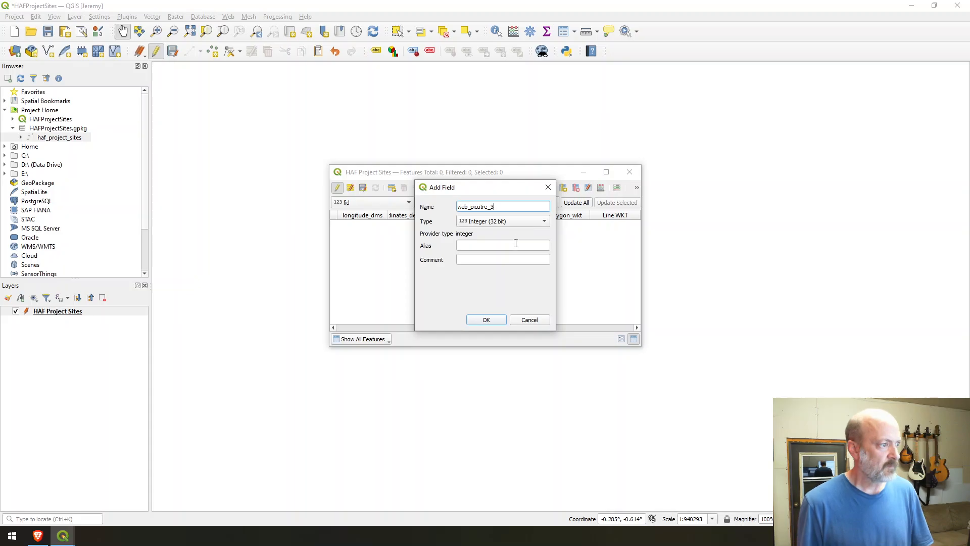
{"action": "left_click", "coordinate": [516, 224]}
{"action": "left_click", "coordinate": [518, 251]}
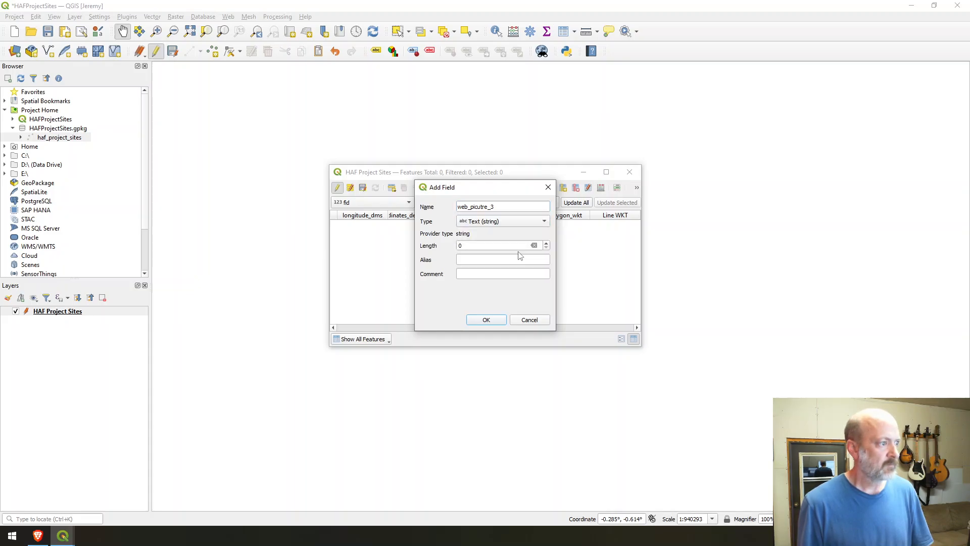
{"action": "left_click", "coordinate": [518, 259]}
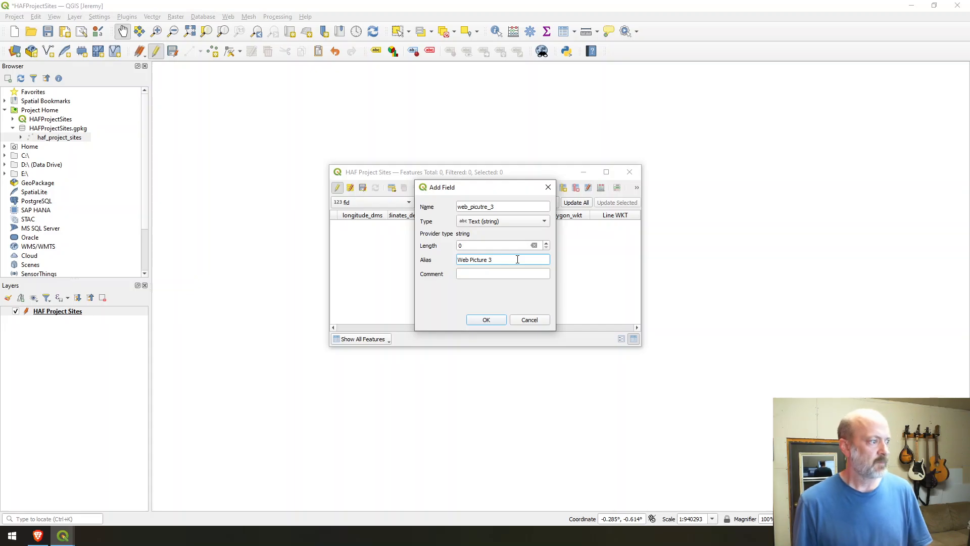
{"action": "left_click", "coordinate": [495, 321]}
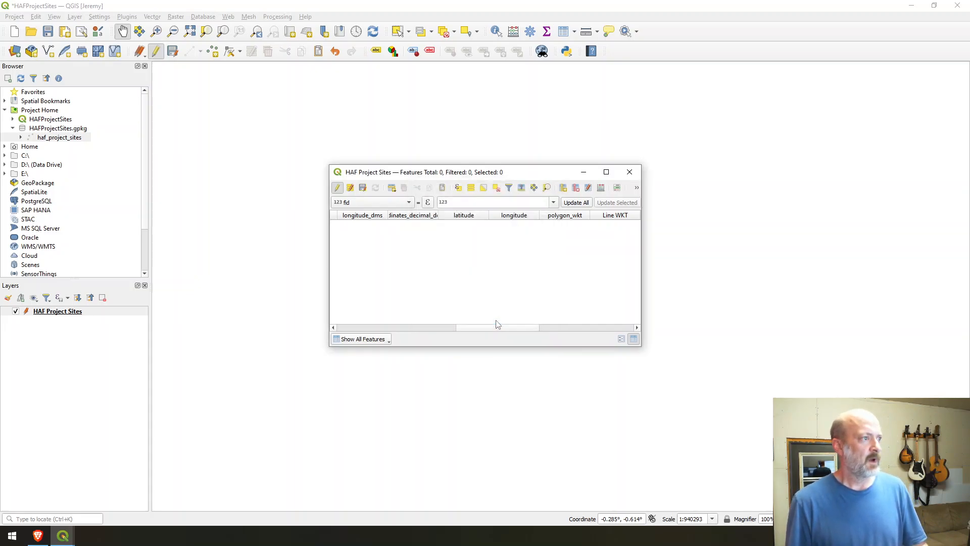
Step: Save and end the HAF Project Sites layer edits, close its attribute table and save the project
{"action": "left_click", "coordinate": [363, 188]}
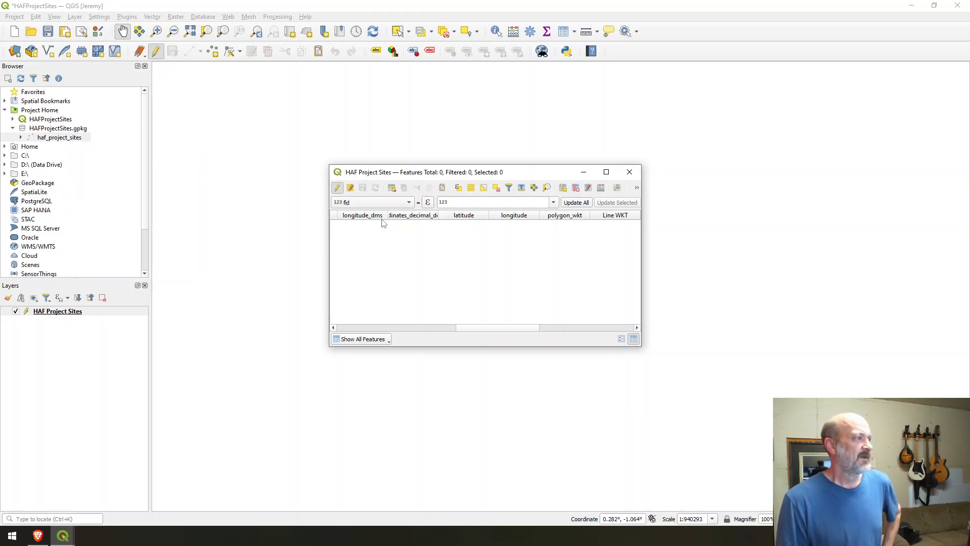
{"action": "left_click", "coordinate": [337, 188]}
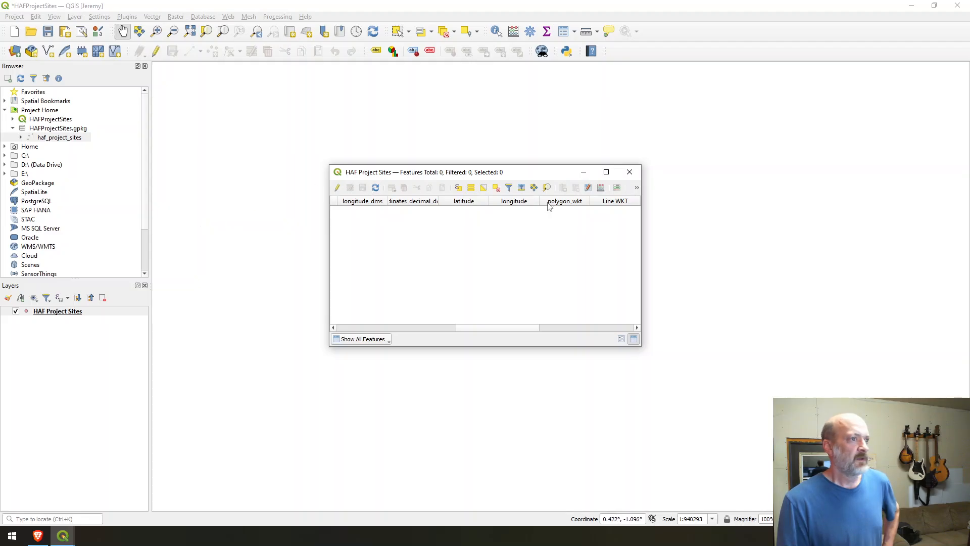
{"action": "left_click", "coordinate": [627, 168]}
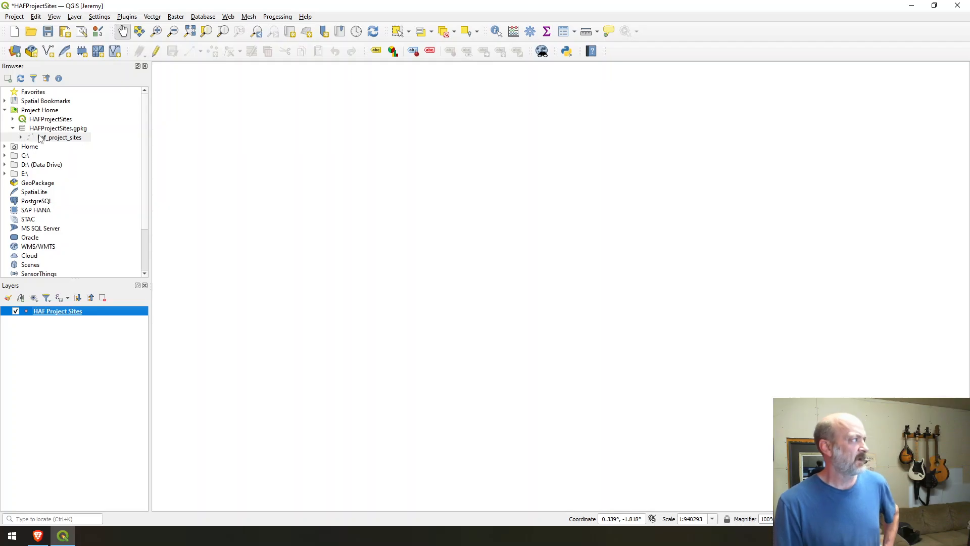
{"action": "left_click", "coordinate": [47, 32]}
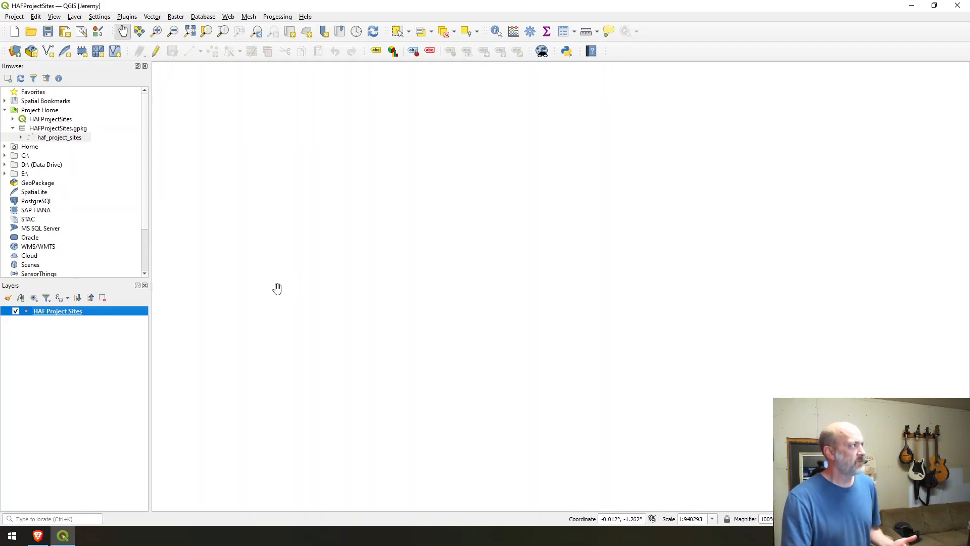
Step: Create a temporary scratch layer named test_polygon with Polygon geometry in EPSG:4326 - WGS 84
{"action": "left_click", "coordinate": [81, 51]}
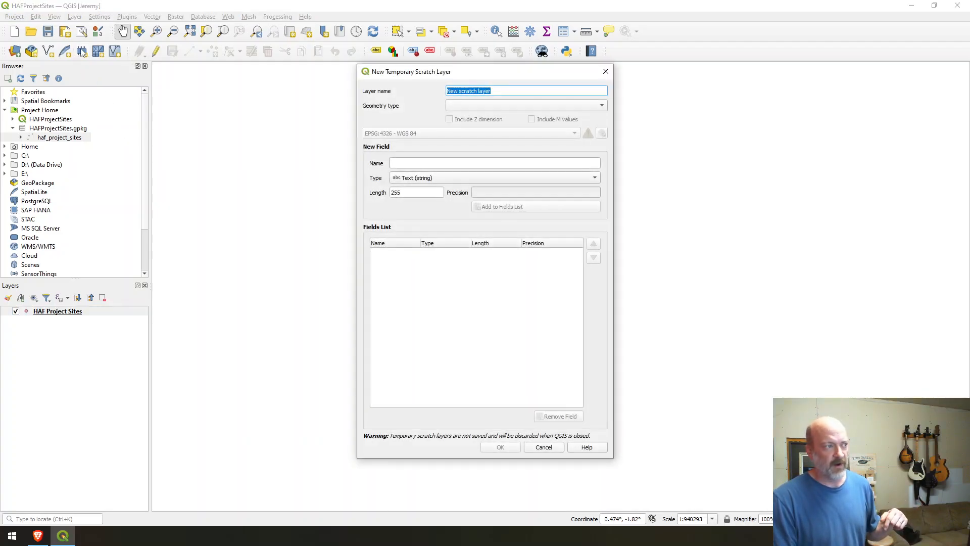
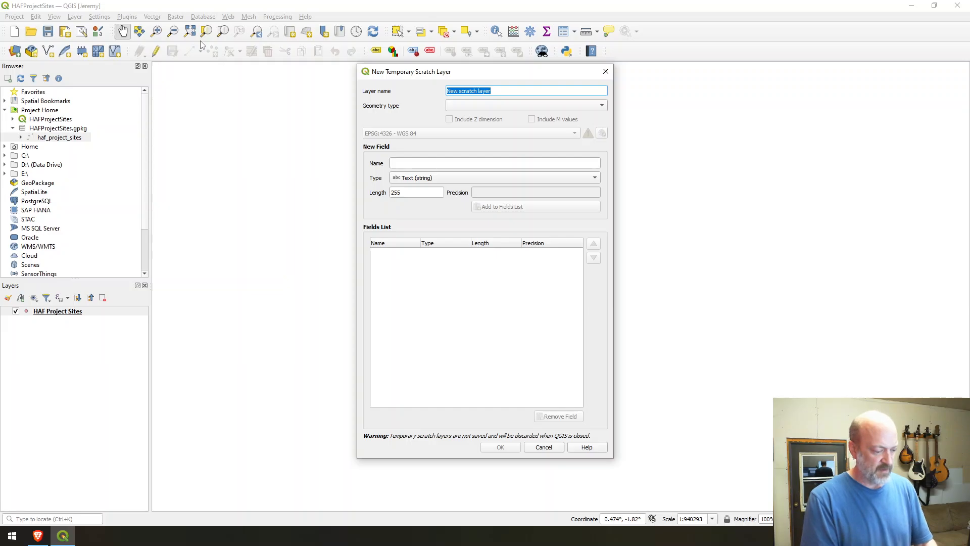
{"action": "type", "text": "test_polygon"}
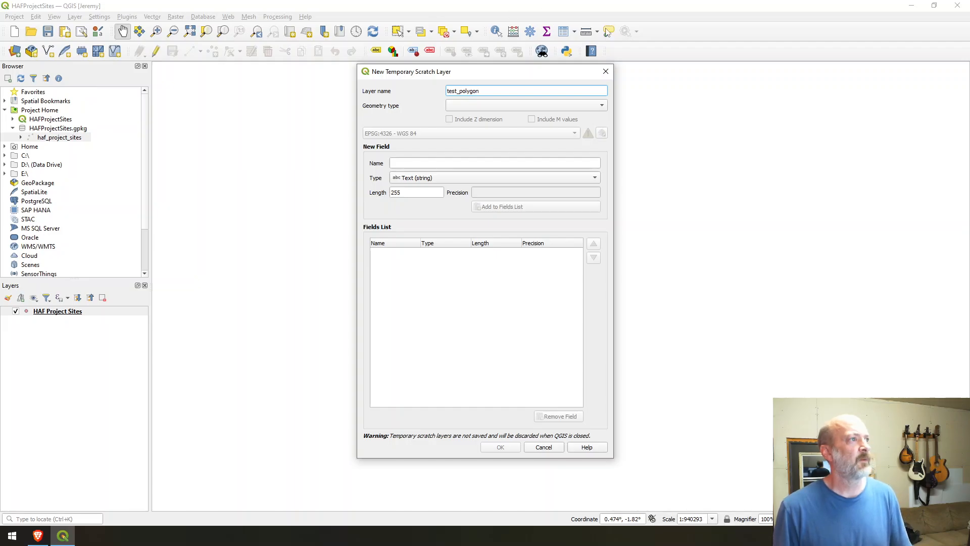
{"action": "left_click", "coordinate": [589, 107]}
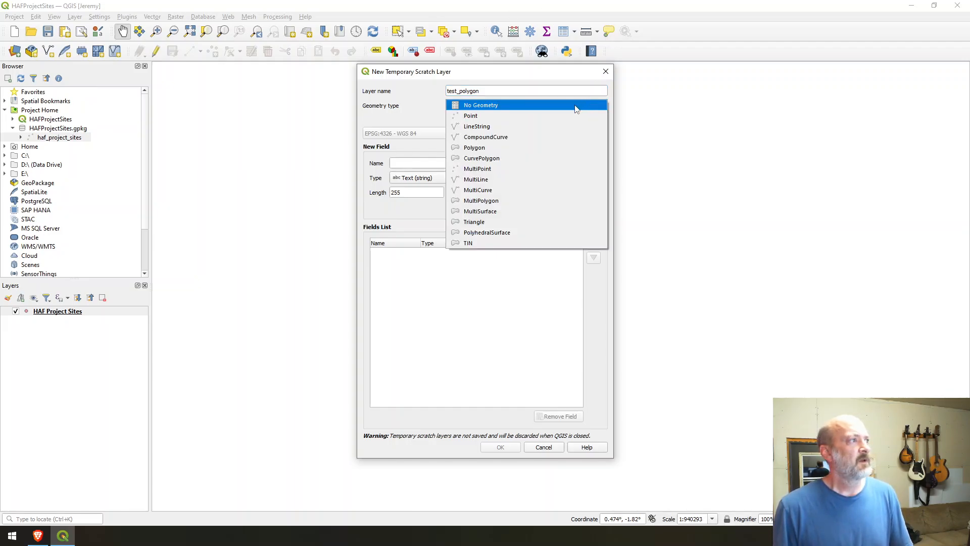
{"action": "left_click", "coordinate": [558, 148]}
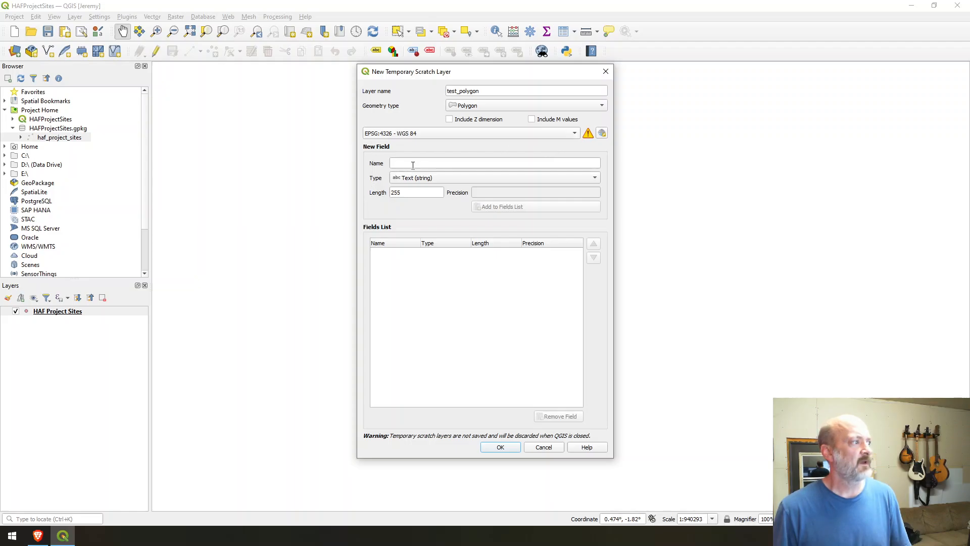
{"action": "left_click", "coordinate": [501, 447]}
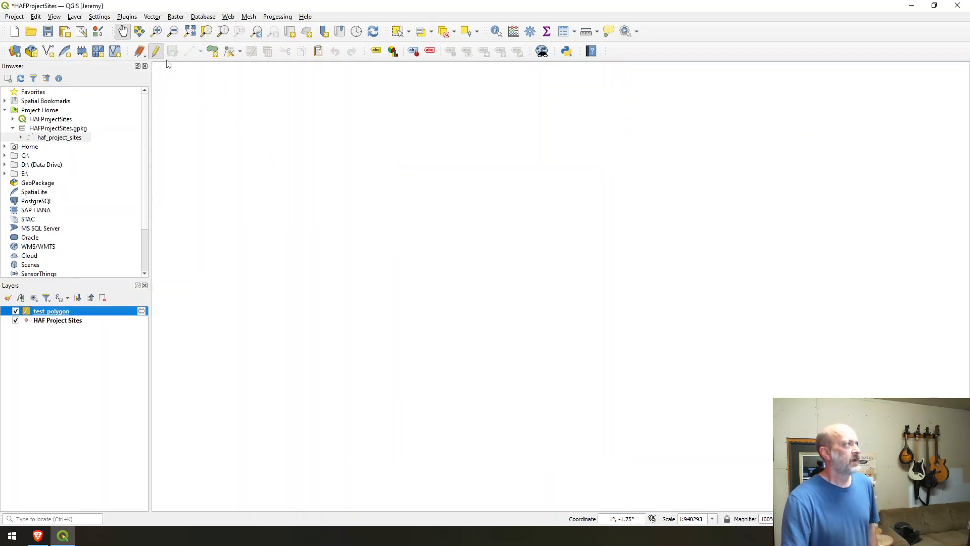
Step: Draw one irregular concave polygon with about 29 vertices in the test_polygon layer, finish the feature and save the layer edits
{"action": "left_click", "coordinate": [212, 52]}
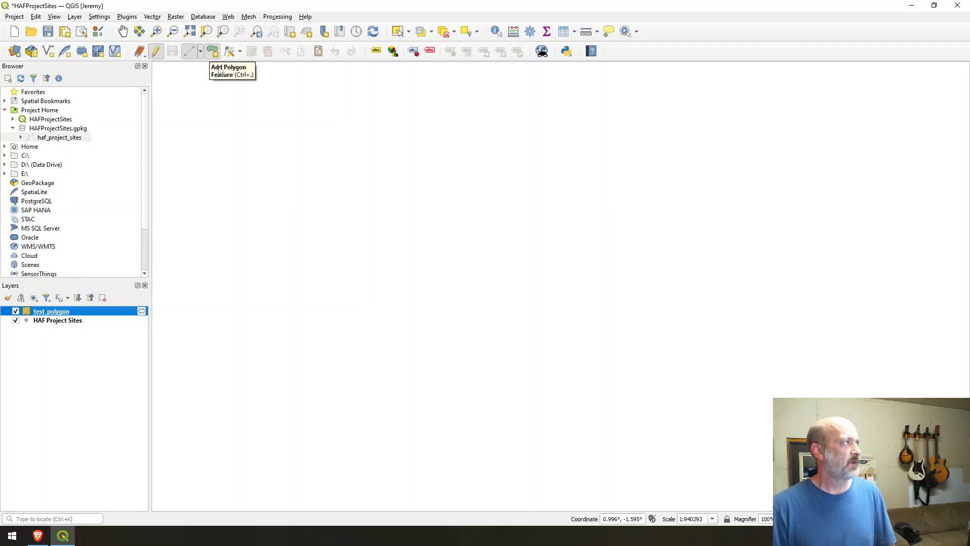
{"action": "left_click", "coordinate": [475, 193]}
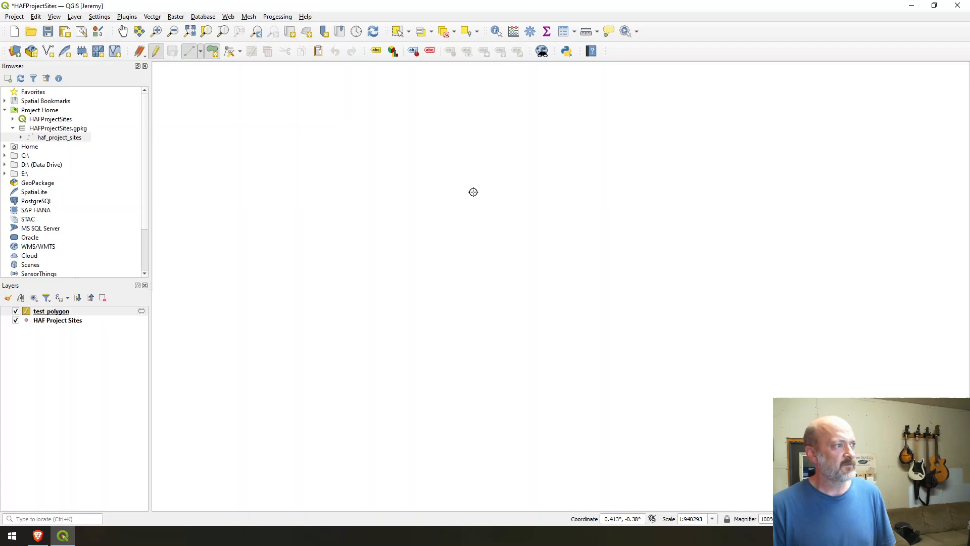
{"action": "left_click", "coordinate": [429, 168]}
{"action": "left_click", "coordinate": [400, 188]}
{"action": "left_click", "coordinate": [356, 231]}
{"action": "left_click", "coordinate": [385, 263]}
{"action": "left_click", "coordinate": [422, 279]}
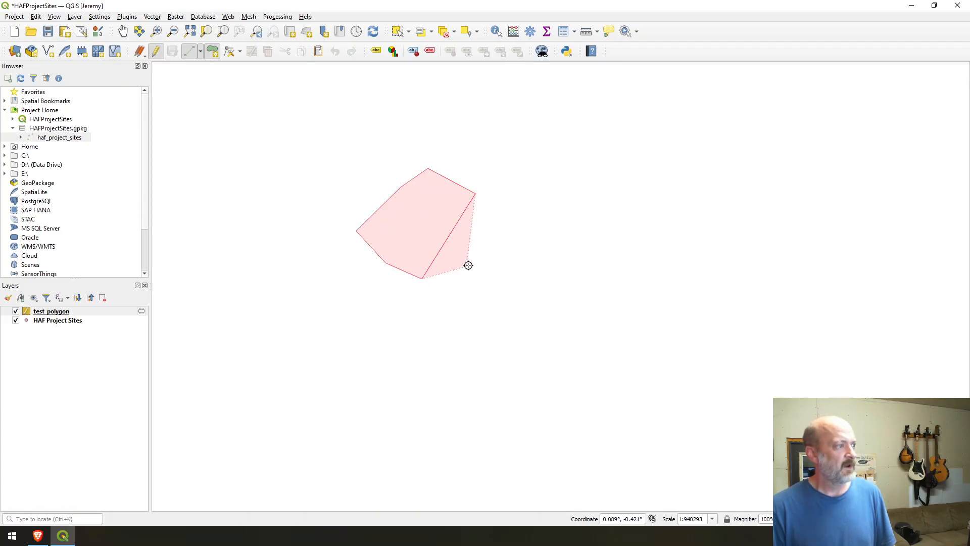
{"action": "left_click", "coordinate": [473, 260]}
{"action": "left_click", "coordinate": [477, 289]}
{"action": "left_click", "coordinate": [448, 300]}
{"action": "left_click", "coordinate": [426, 324]}
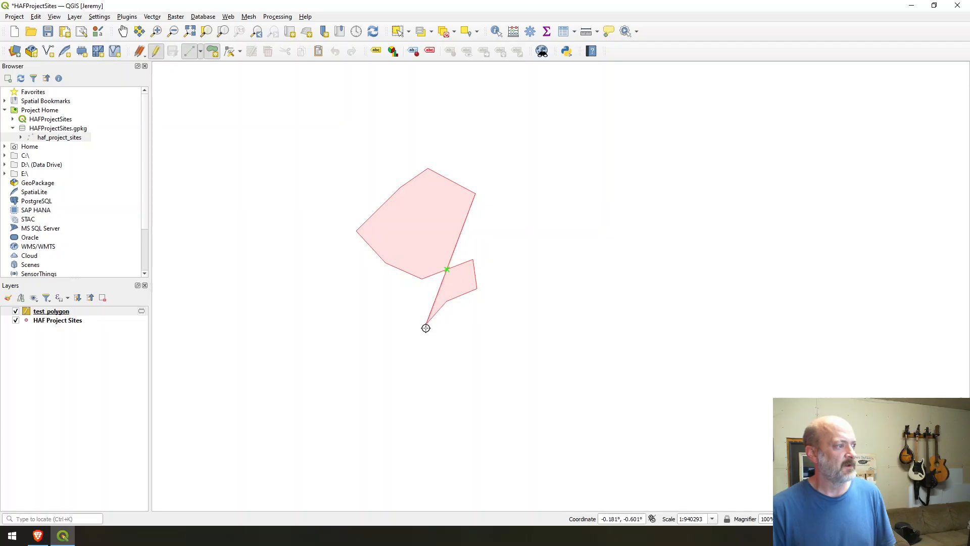
{"action": "left_click", "coordinate": [426, 335]}
{"action": "left_click", "coordinate": [448, 352]}
{"action": "left_click", "coordinate": [490, 339]}
{"action": "left_click", "coordinate": [523, 309]}
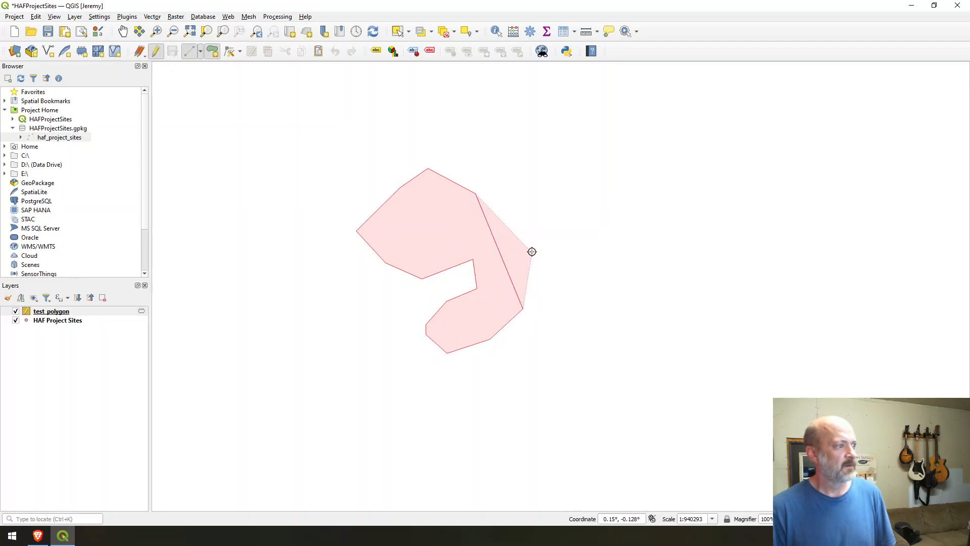
{"action": "left_click", "coordinate": [533, 248]}
{"action": "left_click", "coordinate": [596, 180]}
{"action": "left_click", "coordinate": [652, 160]}
{"action": "left_click", "coordinate": [665, 204]}
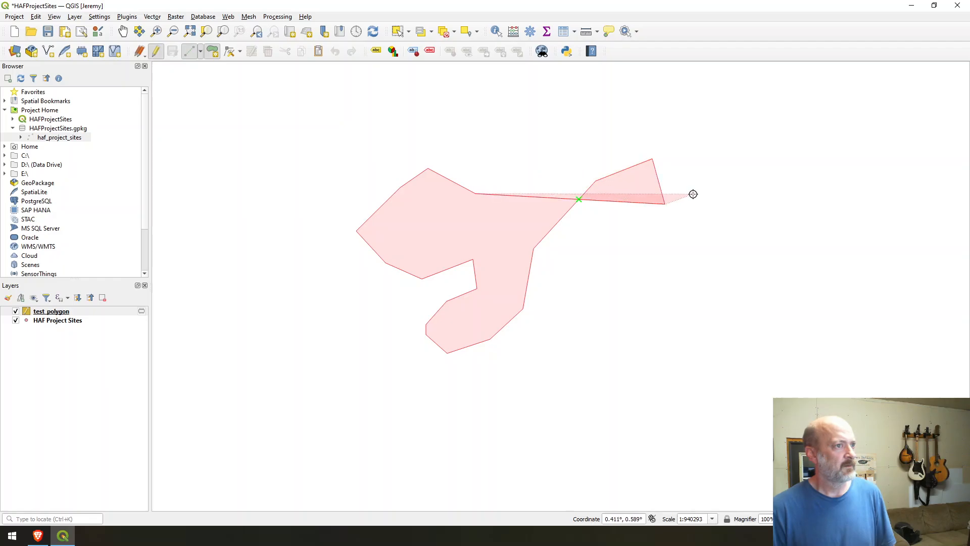
{"action": "left_click", "coordinate": [694, 192]}
{"action": "left_click", "coordinate": [697, 143]}
{"action": "left_click", "coordinate": [682, 93]}
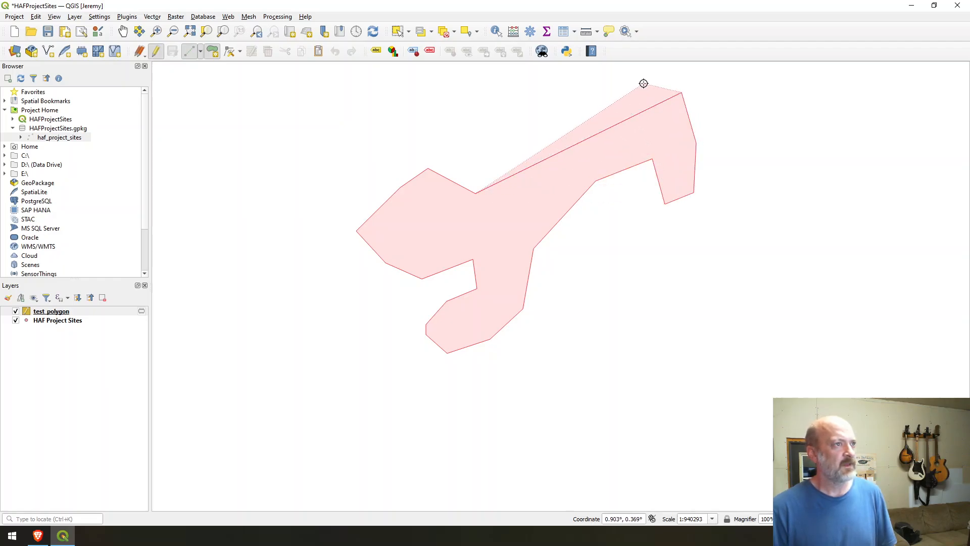
{"action": "left_click", "coordinate": [643, 83]}
{"action": "left_click", "coordinate": [578, 95]}
{"action": "left_click", "coordinate": [567, 82]}
{"action": "left_click", "coordinate": [515, 71]}
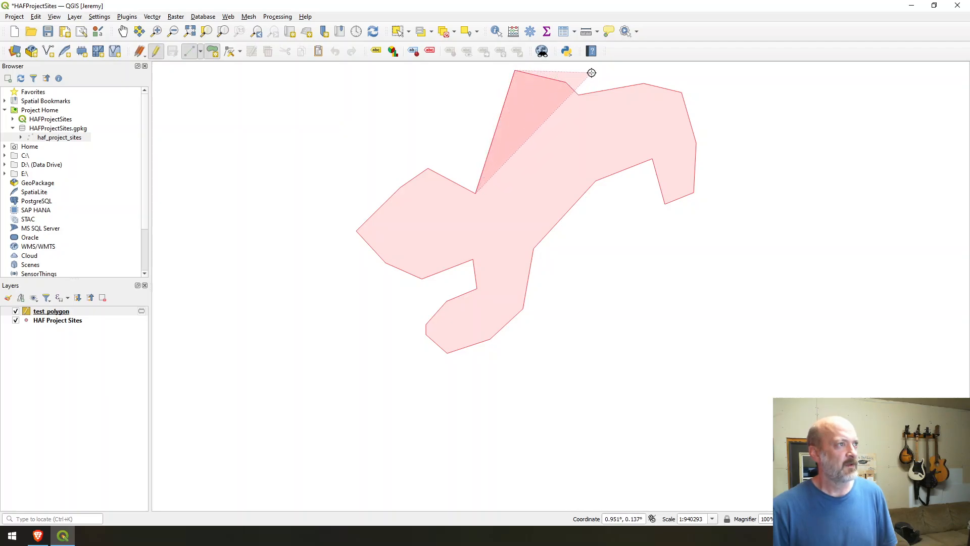
{"action": "left_click", "coordinate": [590, 72]}
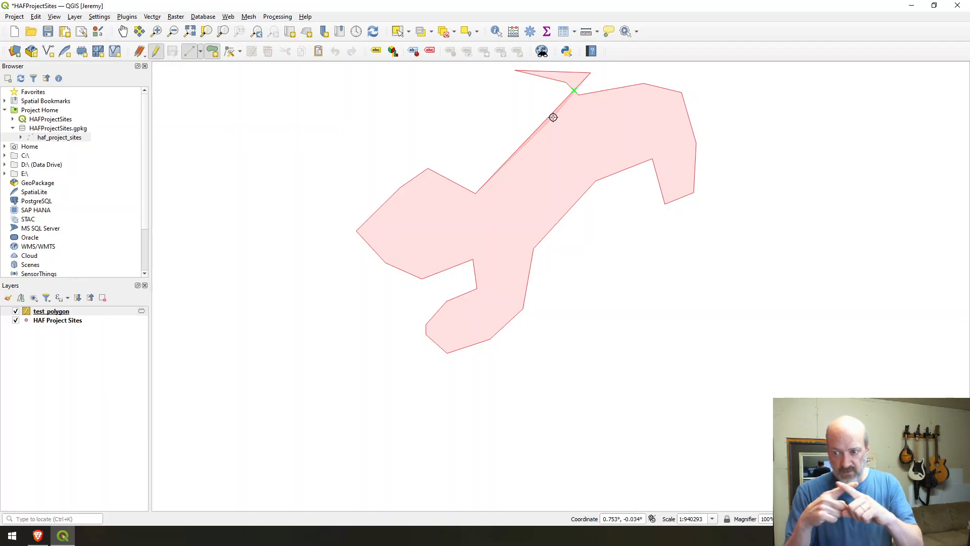
{"action": "left_click", "coordinate": [572, 64]}
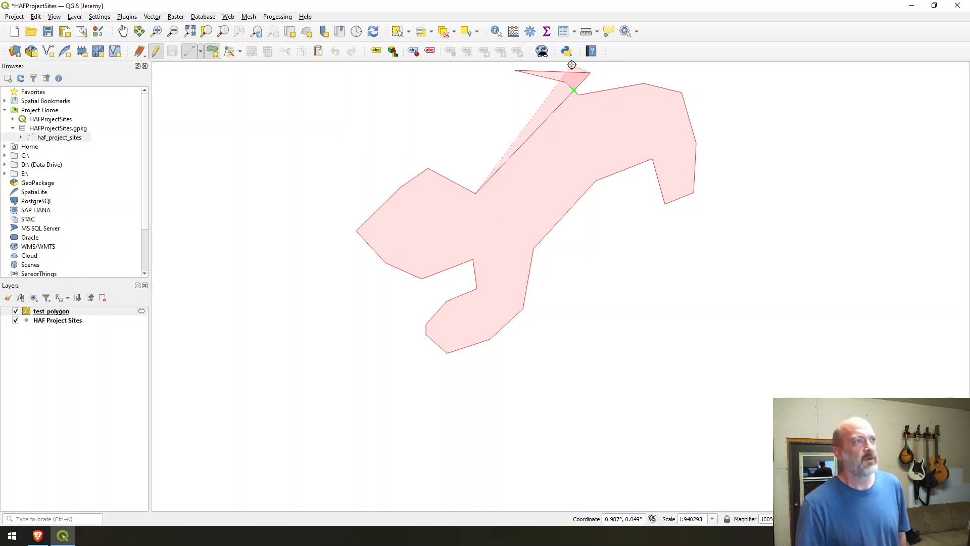
{"action": "left_click", "coordinate": [503, 66]}
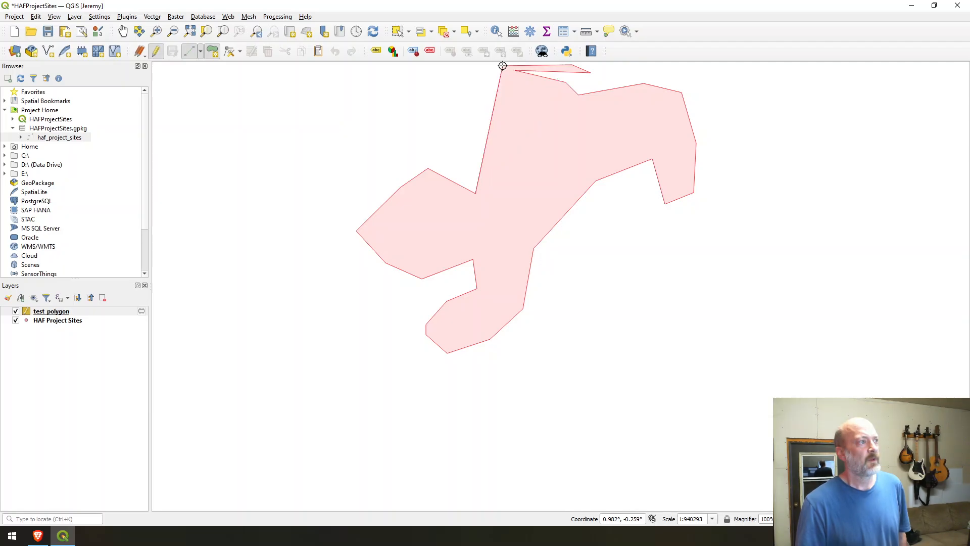
{"action": "left_click", "coordinate": [435, 99]}
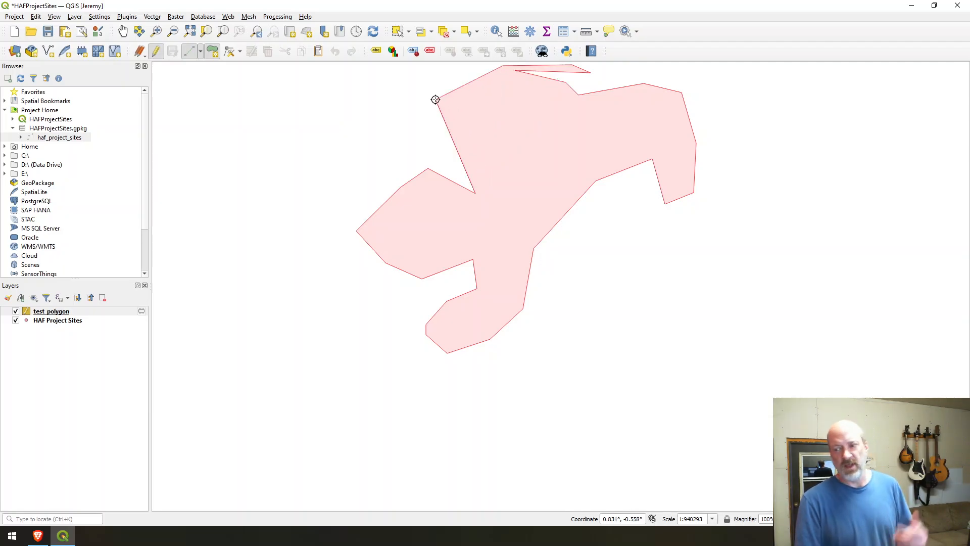
{"action": "right_click", "coordinate": [436, 100]}
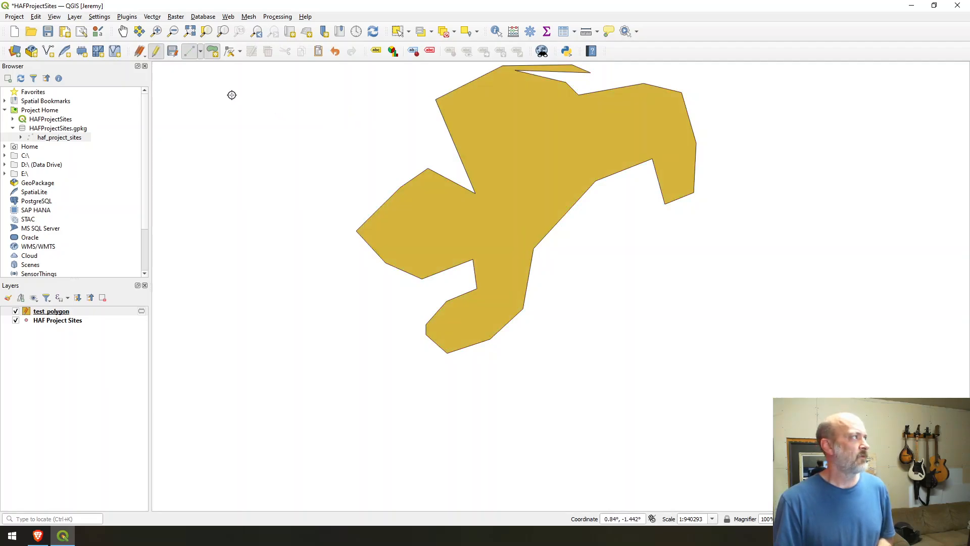
{"action": "left_click", "coordinate": [173, 51]}
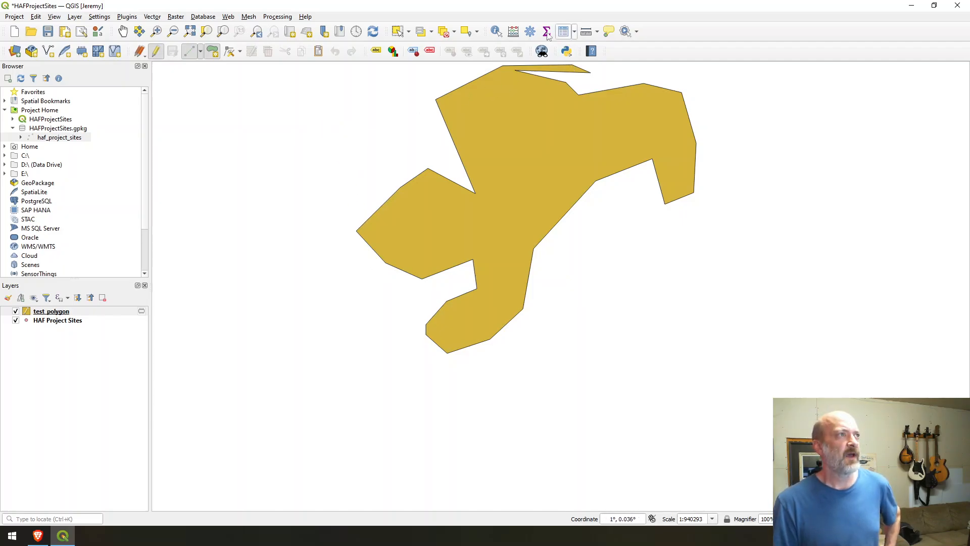
Step: Set up a new field for test_polygon in the Field Calculator, named polygon_wkt, with type Text (string) and length 0
{"action": "left_click", "coordinate": [513, 33]}
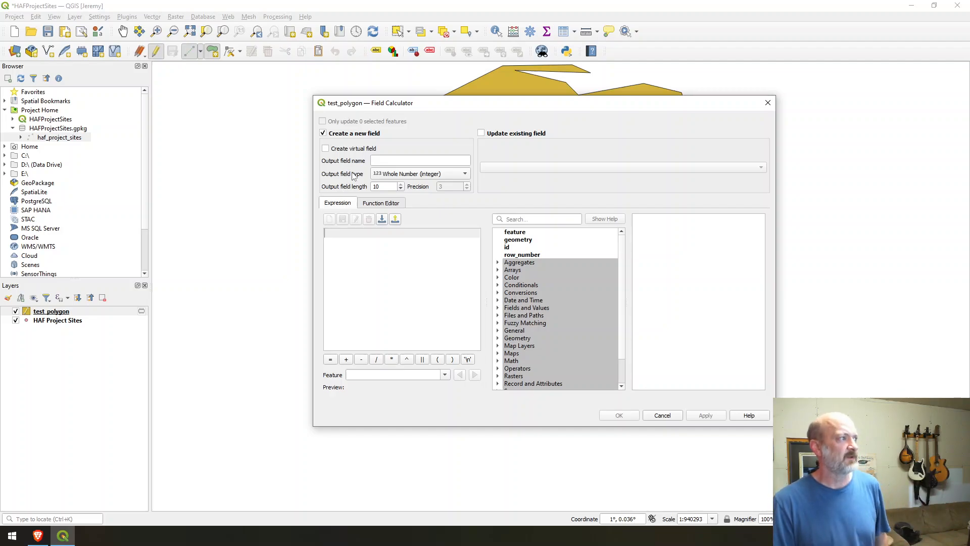
{"action": "left_click", "coordinate": [398, 161]}
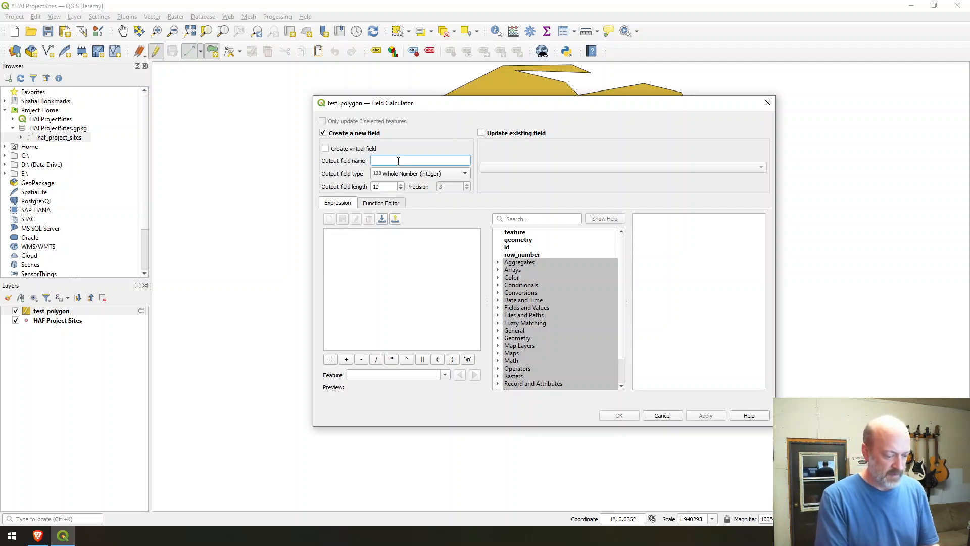
{"action": "type", "text": "polygo"}
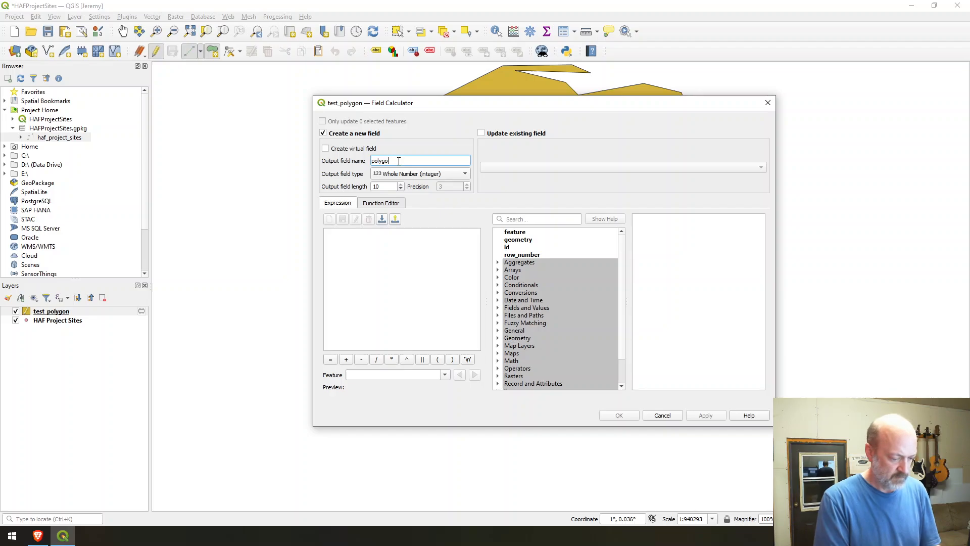
{"action": "type", "text": "n_w"}
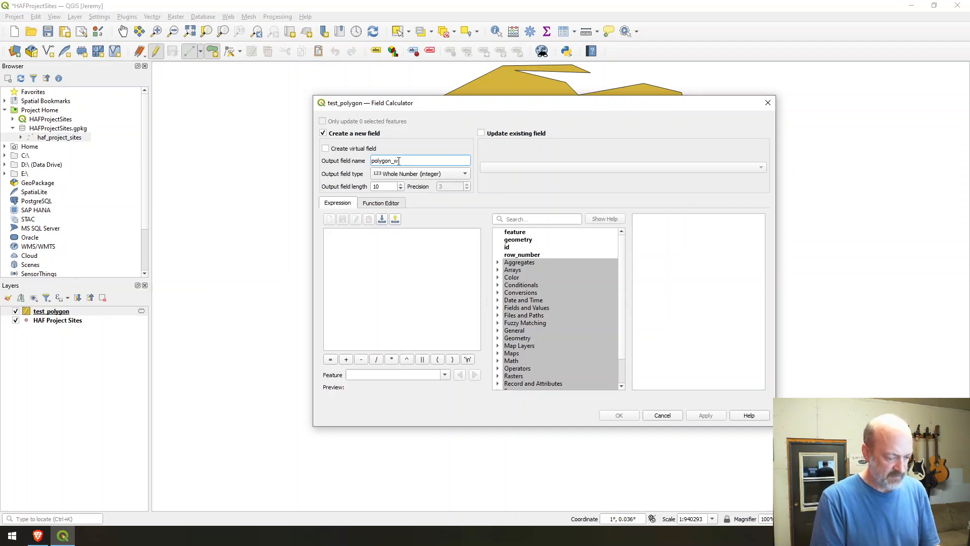
{"action": "type", "text": "kt"}
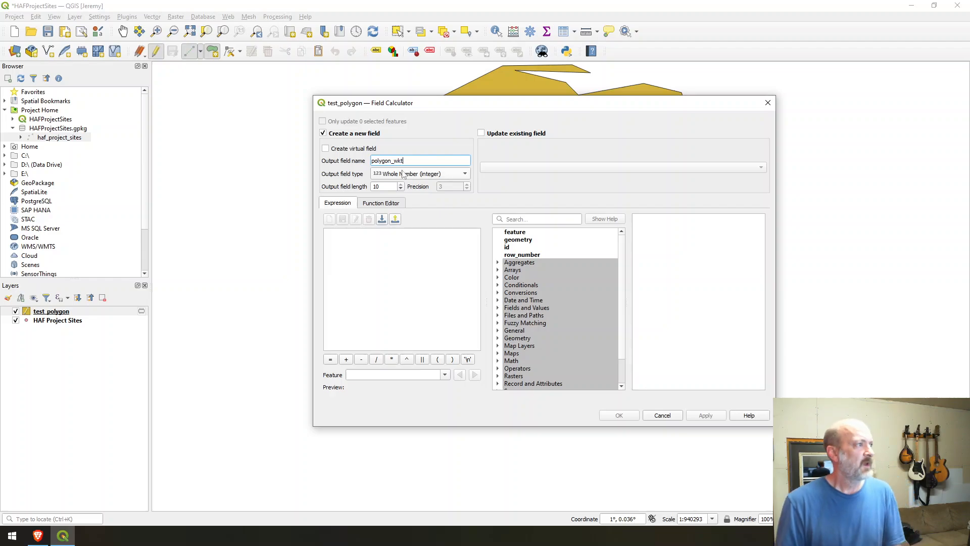
{"action": "left_click", "coordinate": [404, 174]}
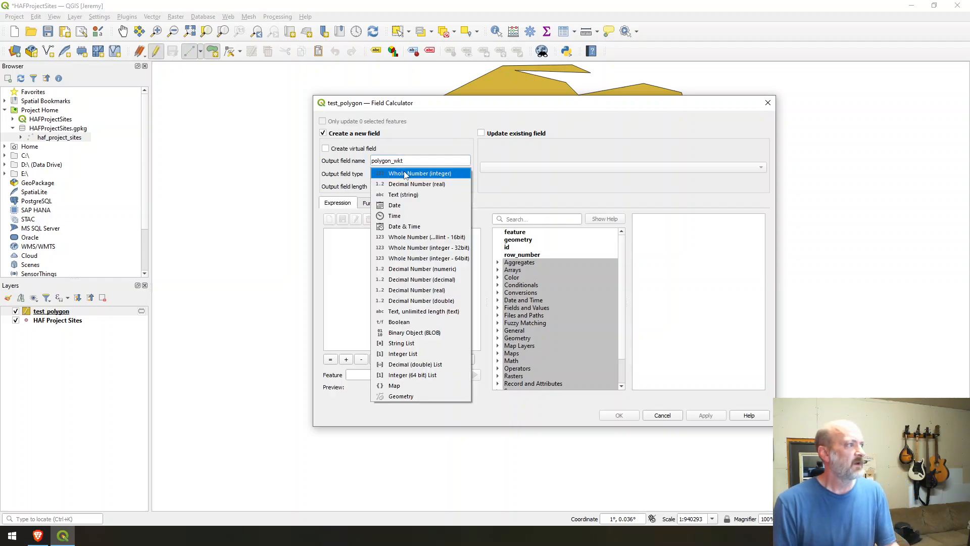
{"action": "left_click", "coordinate": [406, 196]}
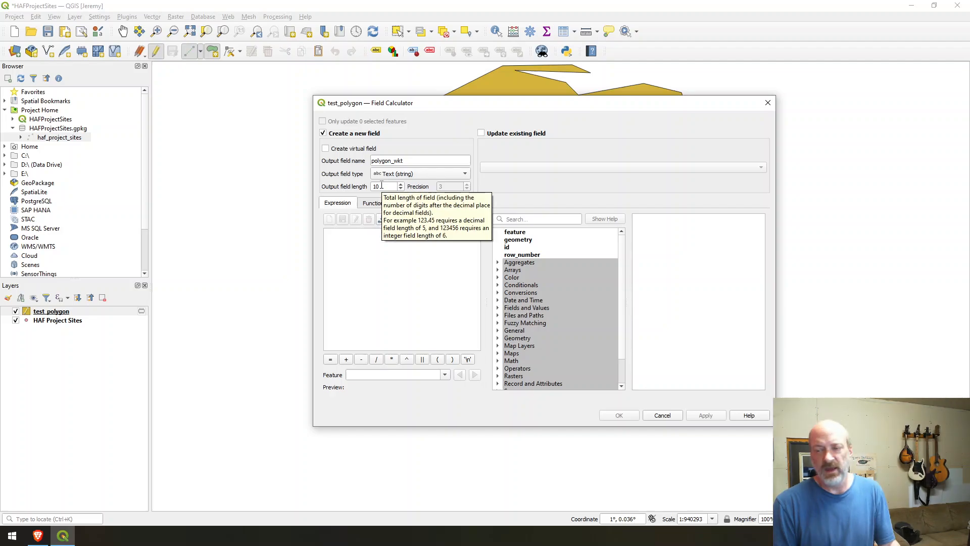
{"action": "left_click_drag", "start_coordinate": [383, 185], "coordinate": [347, 186]}
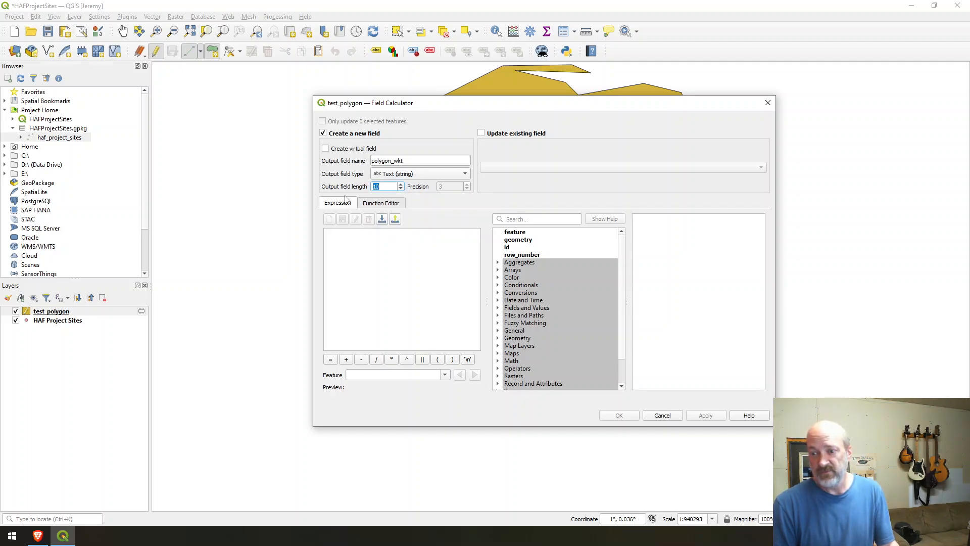
{"action": "type", "text": "0"}
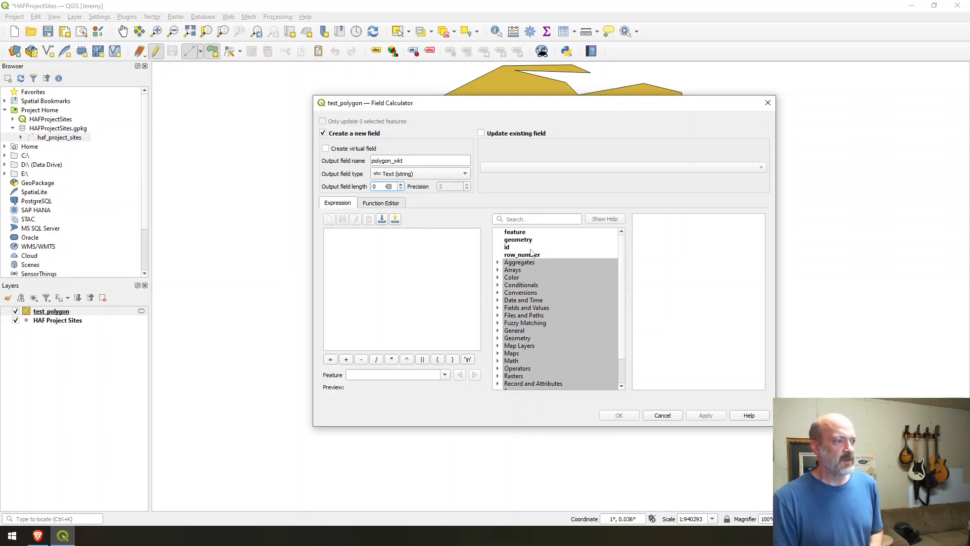
{"action": "left_click", "coordinate": [402, 238]}
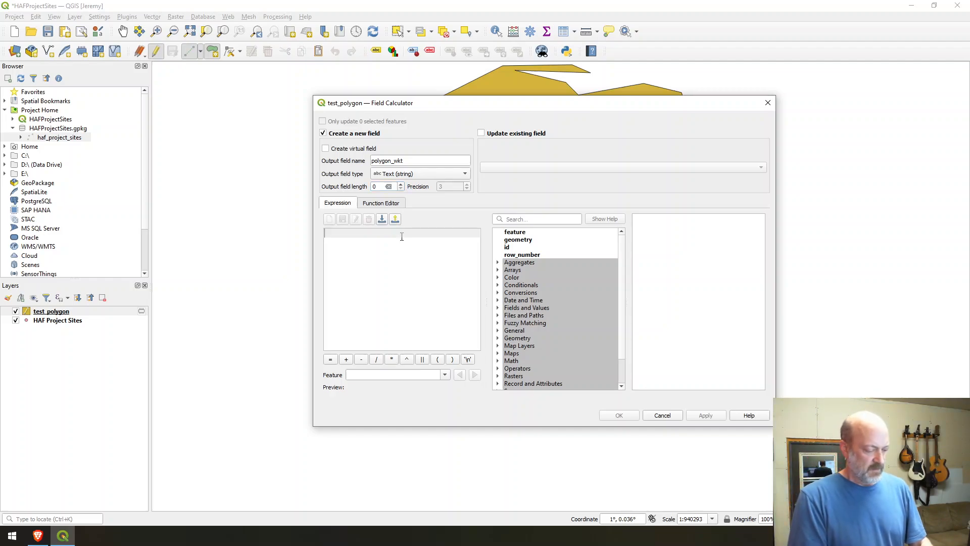
{"action": "type", "text": "to"}
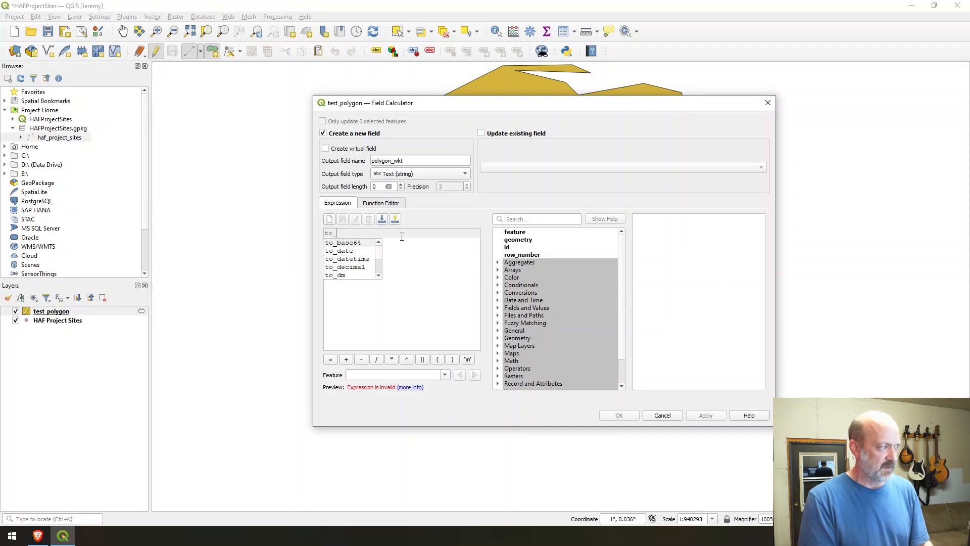
{"action": "type", "text": "_w"}
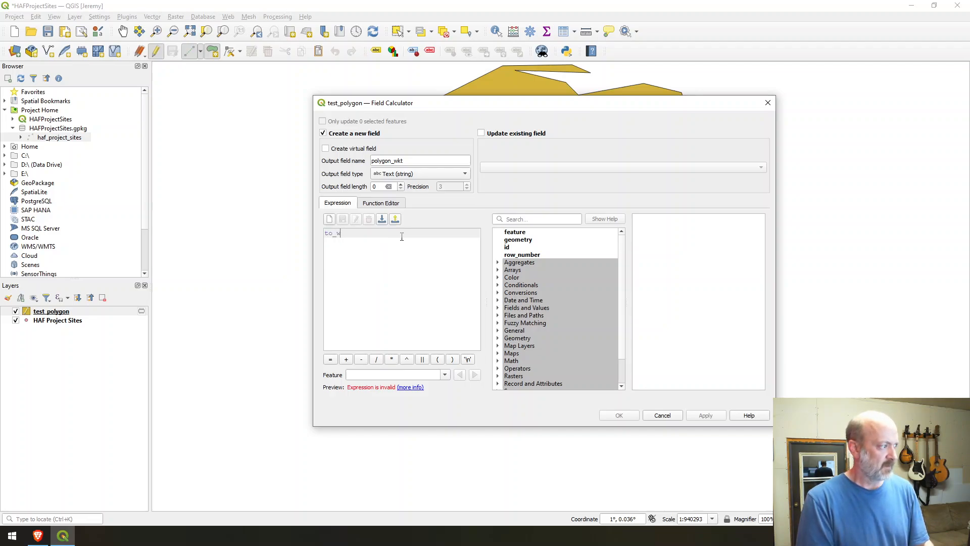
{"action": "key", "text": "BackSpace"}
{"action": "key", "text": "BackSpace"}
{"action": "key", "text": "BackSpace"}
{"action": "key", "text": "BackSpace"}
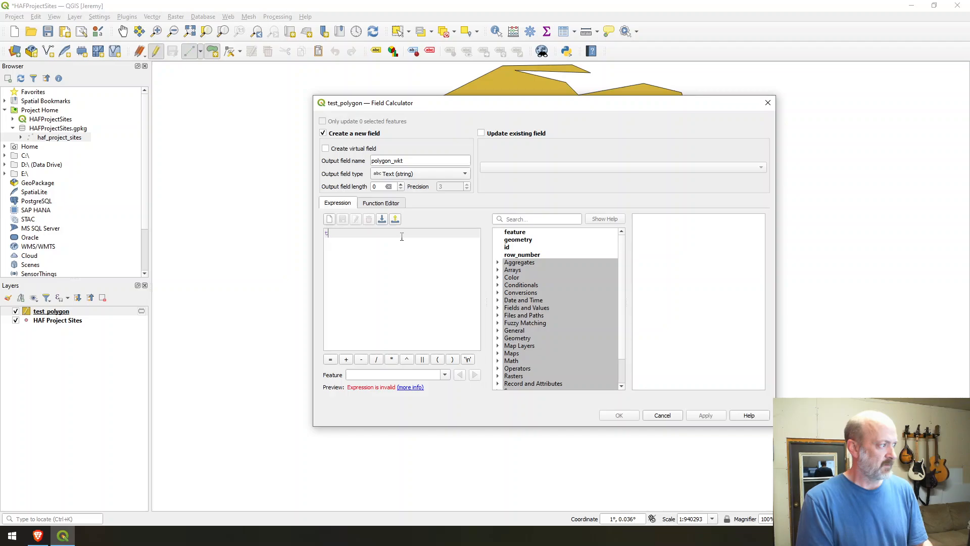
{"action": "left_click", "coordinate": [526, 218]}
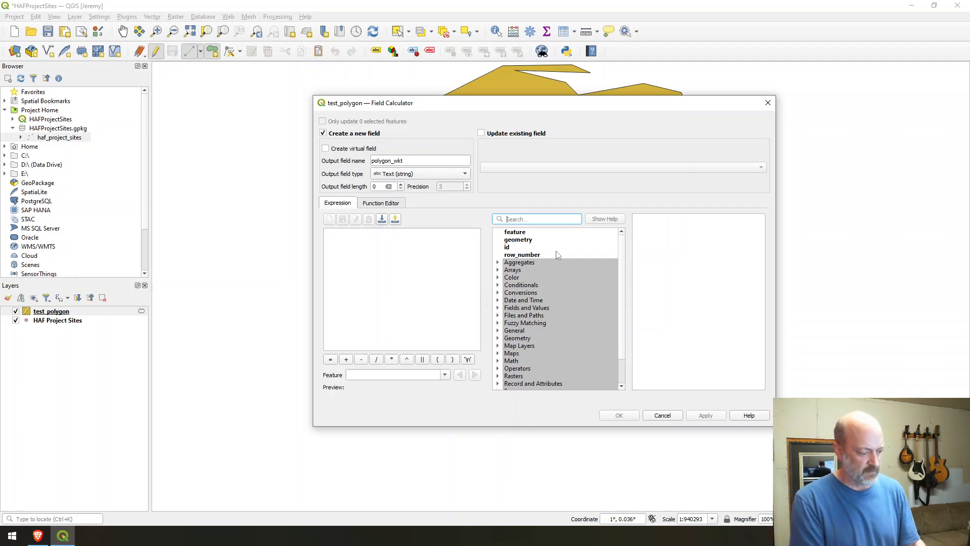
{"action": "type", "text": "wkt"}
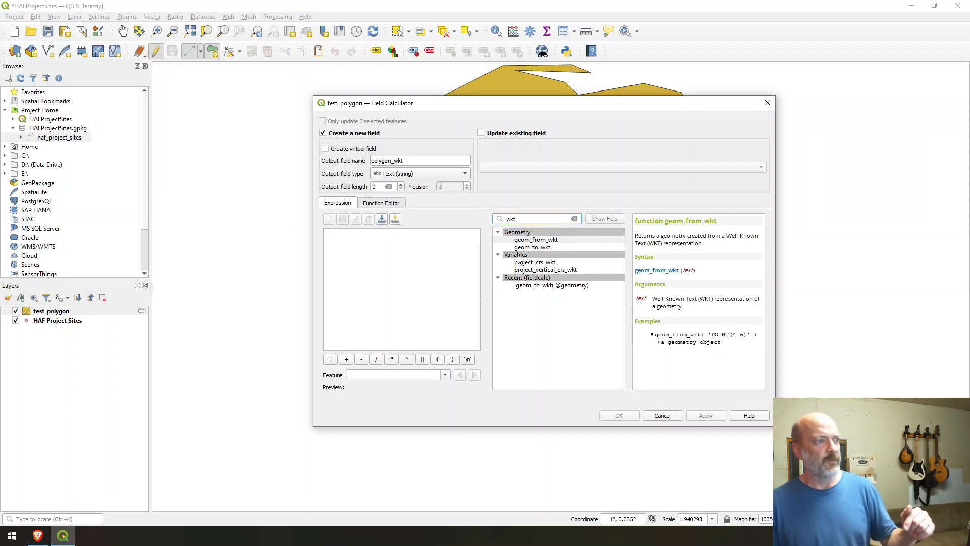
{"action": "left_click", "coordinate": [538, 247]}
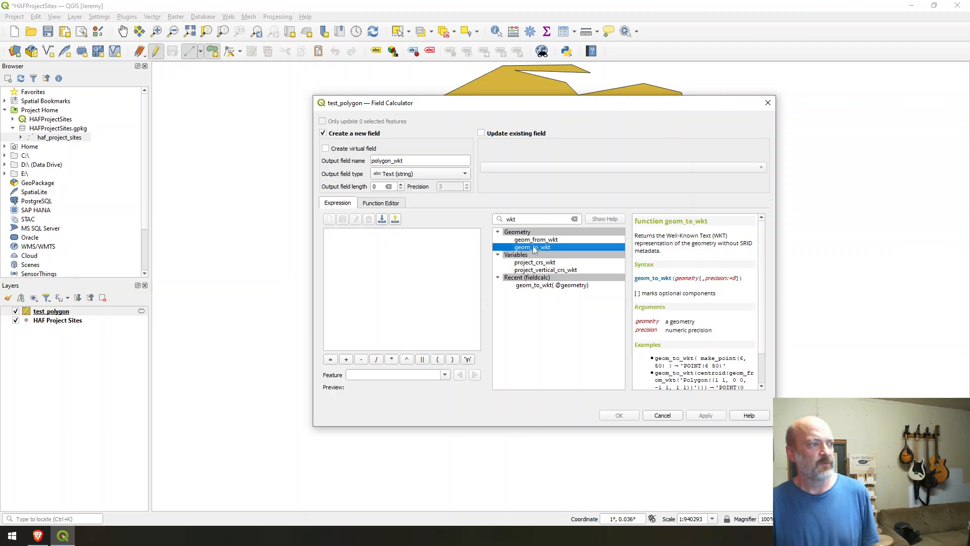
{"action": "double_click", "coordinate": [535, 247]}
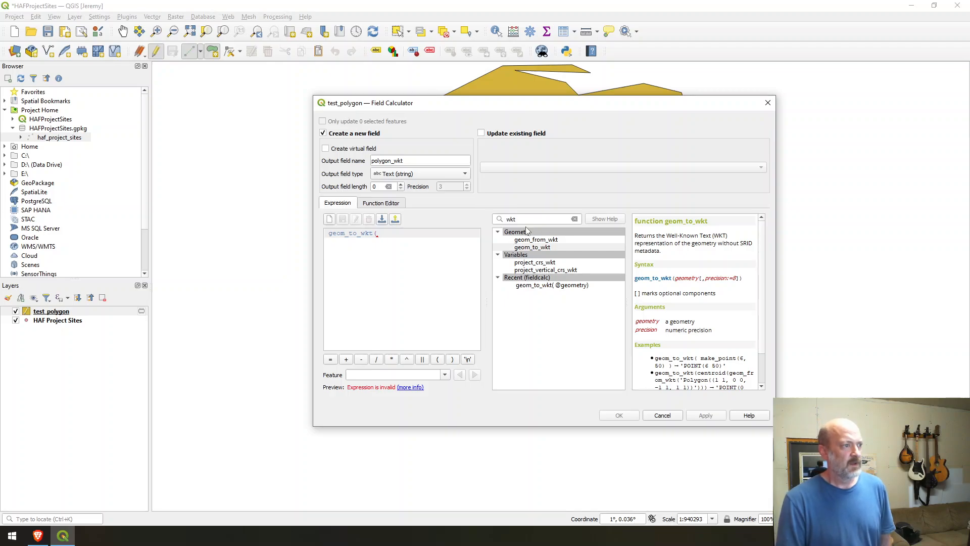
{"action": "left_click", "coordinate": [575, 219]}
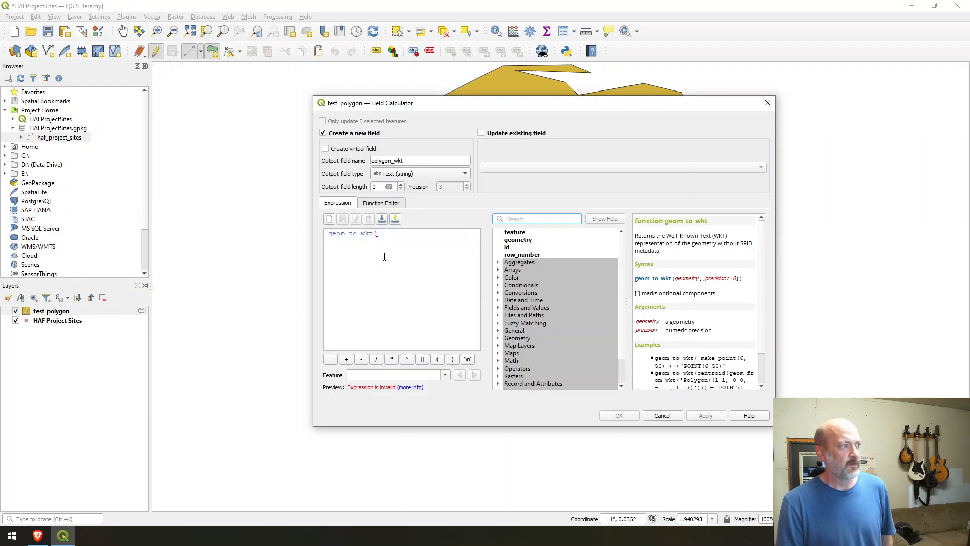
{"action": "left_click", "coordinate": [380, 238]}
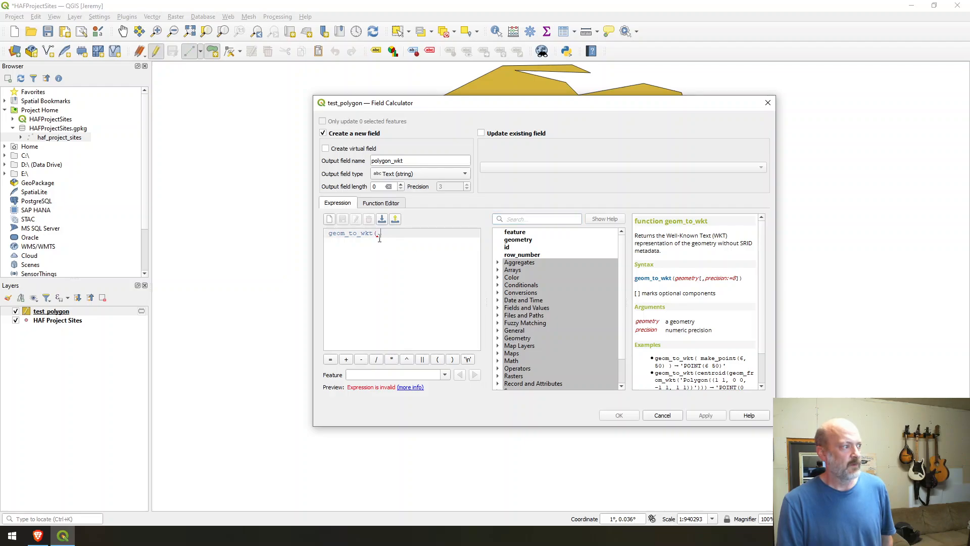
{"action": "double_click", "coordinate": [517, 241]}
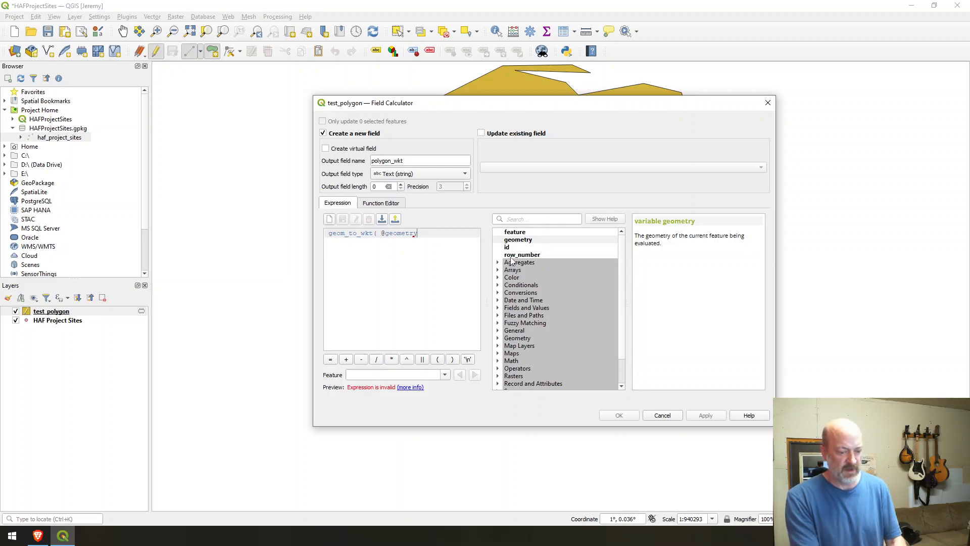
{"action": "type", "text": ")"}
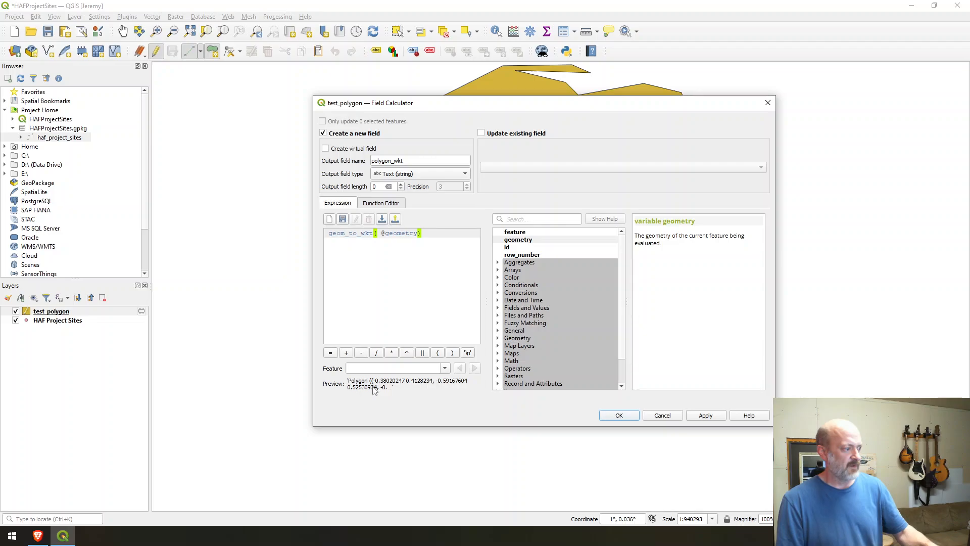
{"action": "left_click_drag", "start_coordinate": [348, 382], "coordinate": [394, 390]}
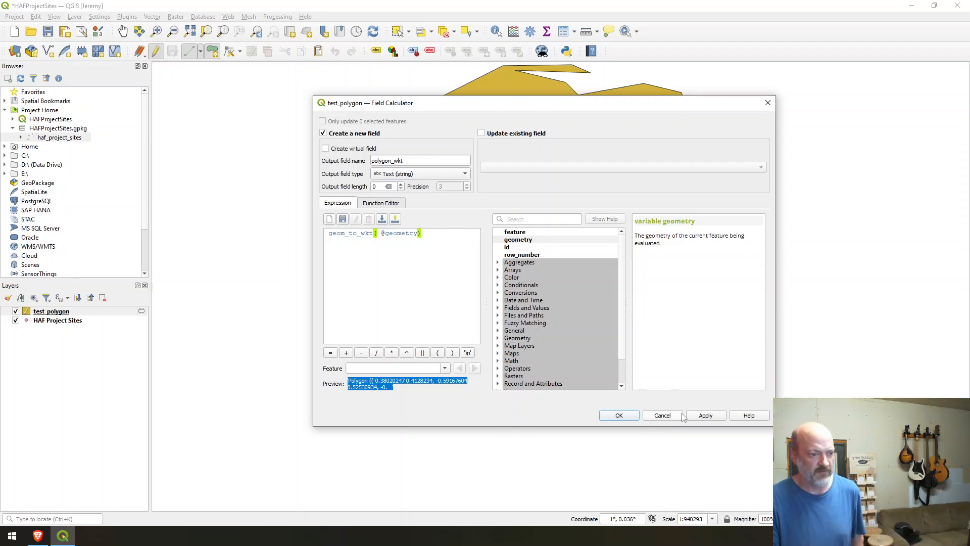
{"action": "left_click", "coordinate": [703, 416]}
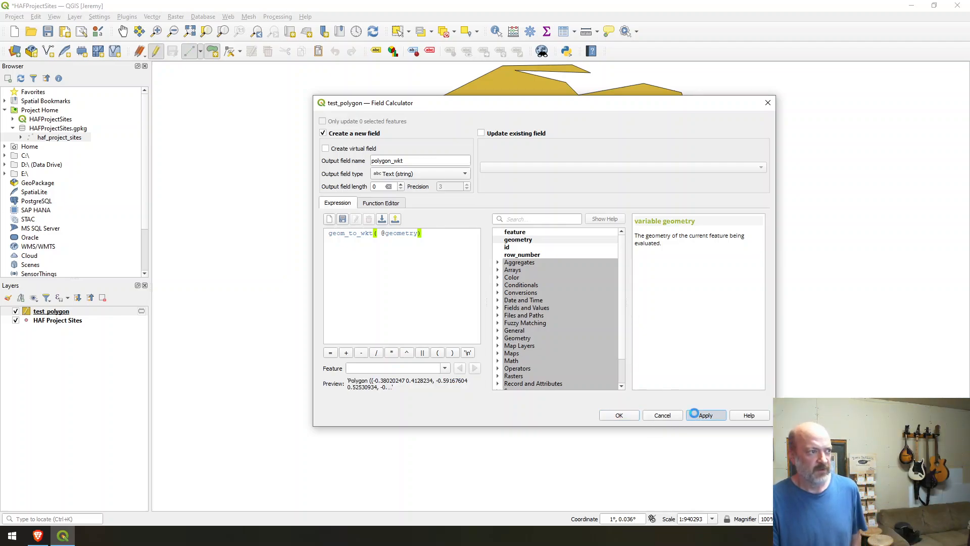
{"action": "left_click", "coordinate": [632, 417]}
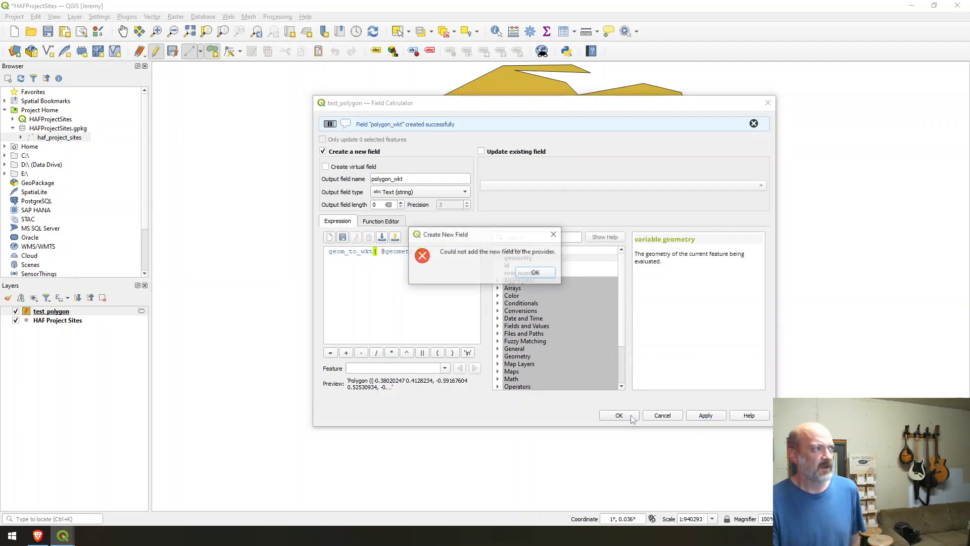
{"action": "left_click", "coordinate": [550, 273]}
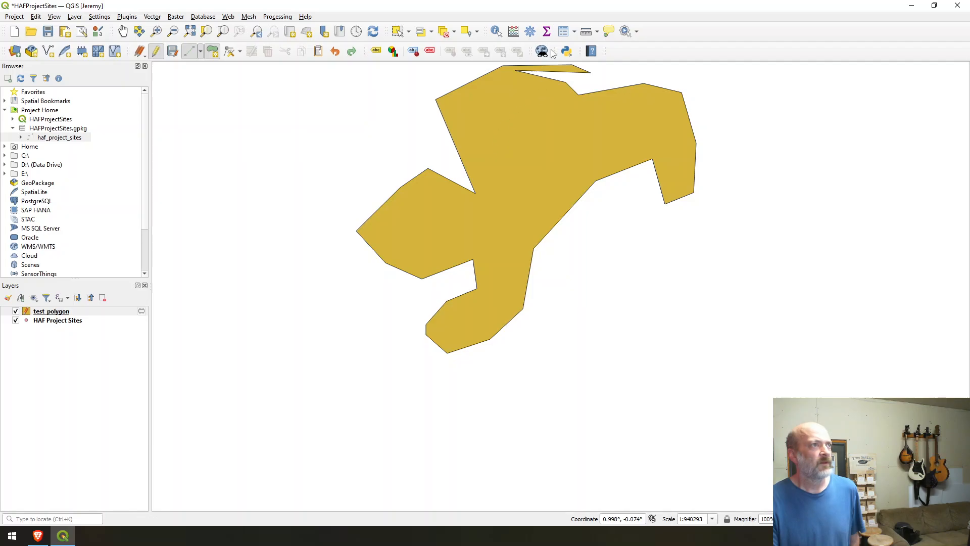
Step: Copy the polygon's polygon_wkt value from the test_polygon attribute table and close the table
{"action": "left_click", "coordinate": [564, 32]}
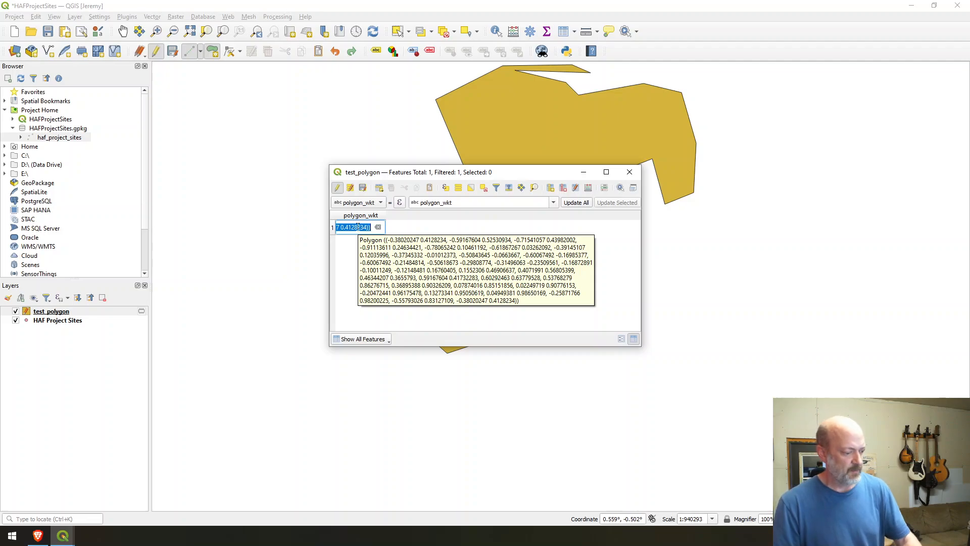
{"action": "key", "text": "ctrl+c"}
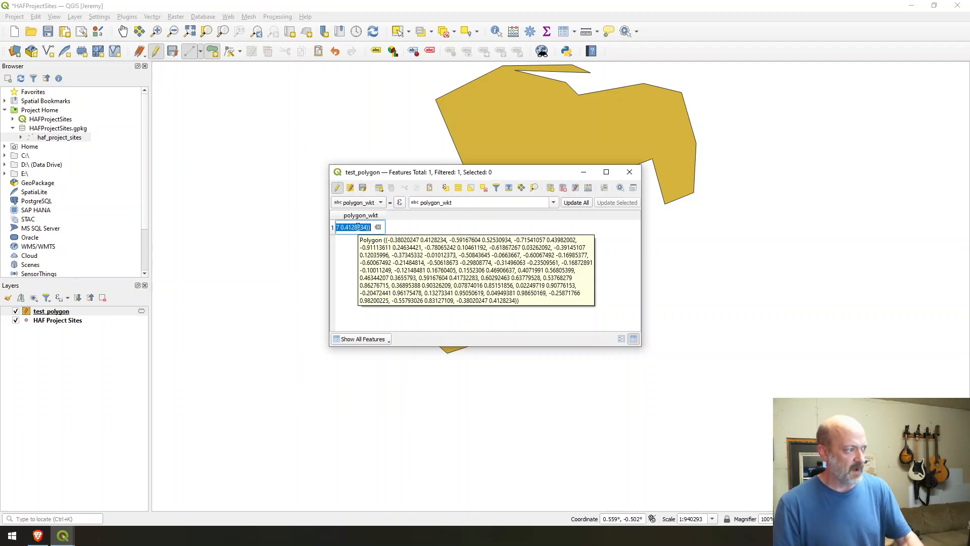
{"action": "left_click", "coordinate": [628, 174]}
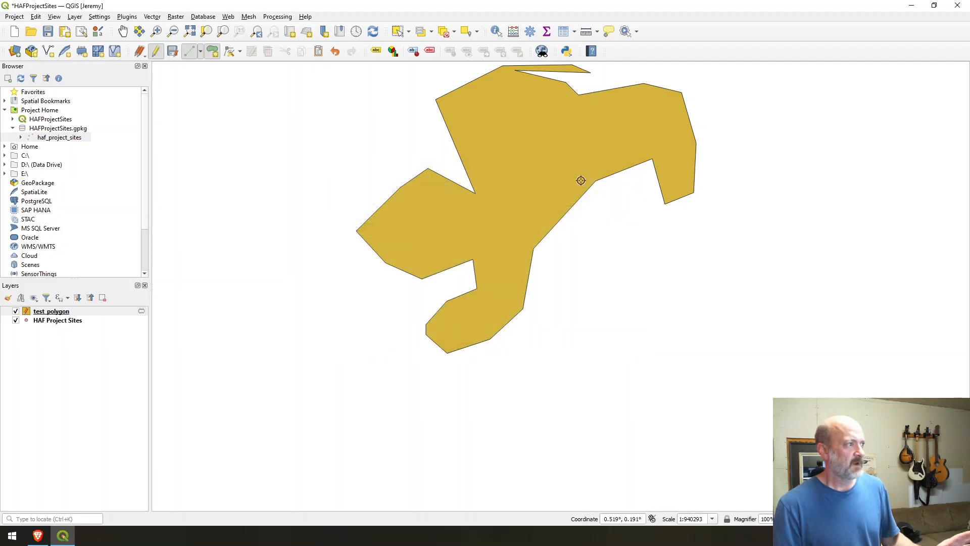
Step: Enable editing on the HAF Project Sites layer and place a new point just outside the polygon's lower-right edge
{"action": "left_click", "coordinate": [70, 321]}
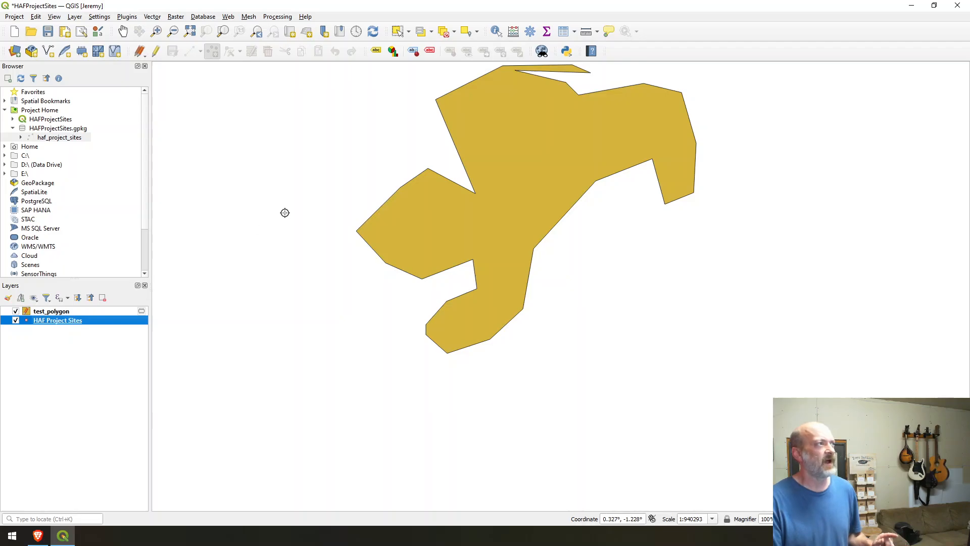
{"action": "left_click", "coordinate": [156, 52]}
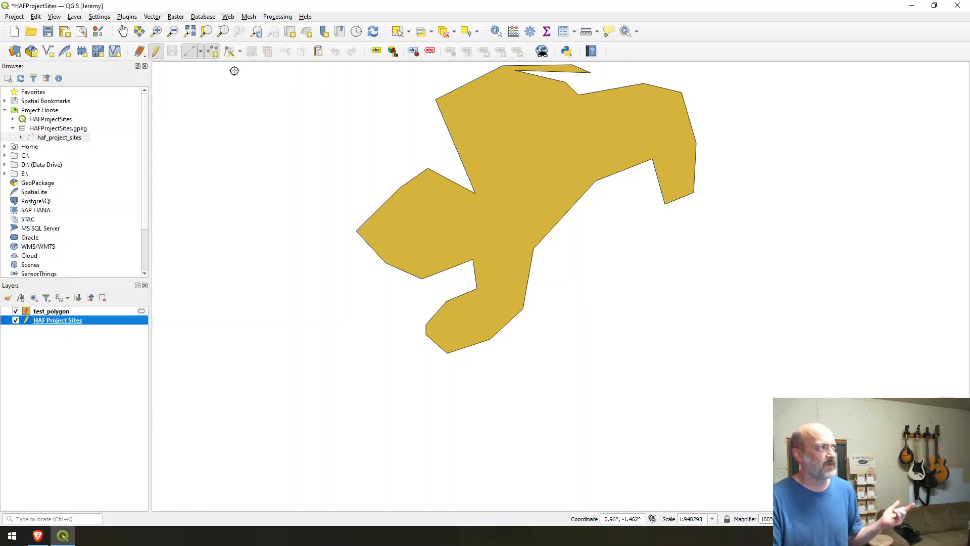
{"action": "left_click", "coordinate": [190, 52]}
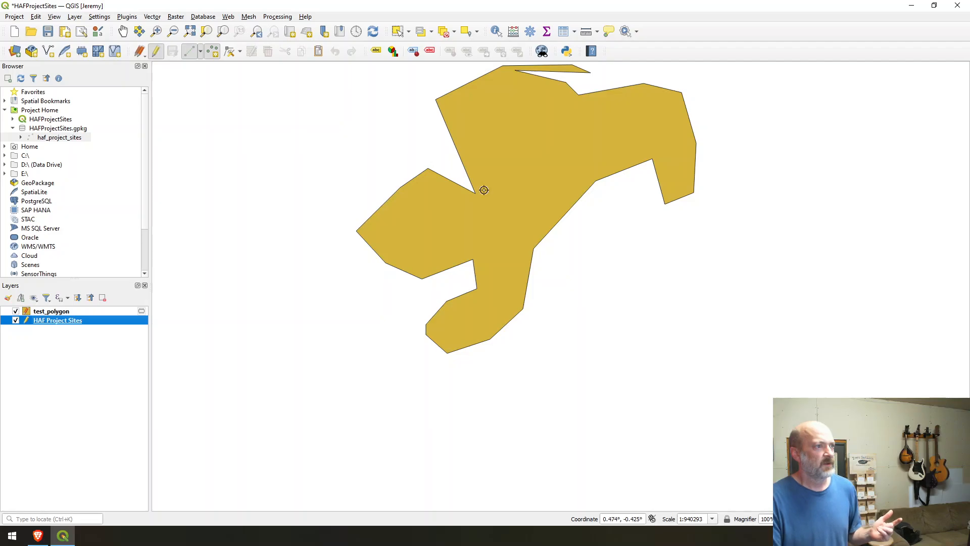
{"action": "left_click", "coordinate": [595, 246]}
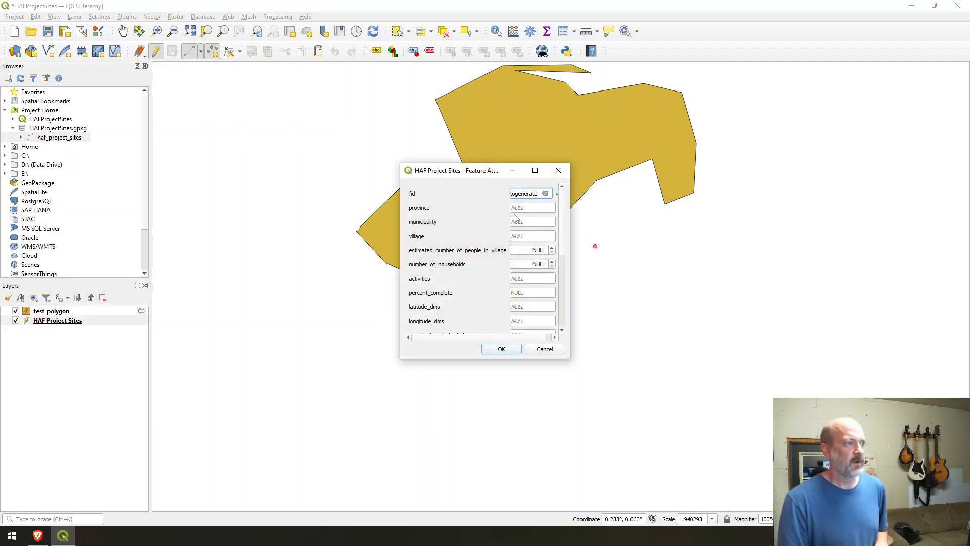
Step: Paste the copied WKT text into the new point's polygon_wkt attribute, look back through the pasted text, and accept the feature
{"action": "scroll", "coordinate": [483, 275], "scroll_direction": "down", "scroll_amount": 2}
{"action": "scroll", "coordinate": [483, 275], "scroll_direction": "down", "scroll_amount": 4}
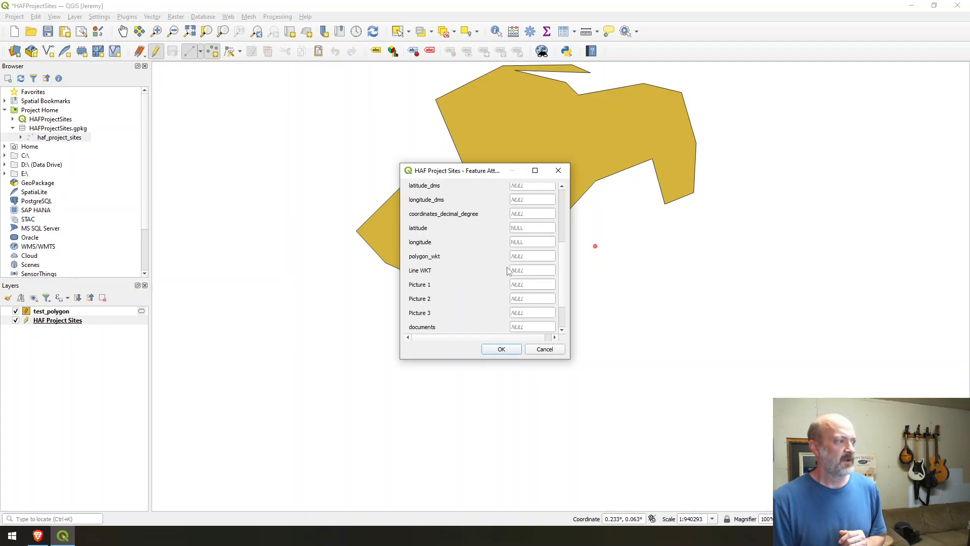
{"action": "left_click", "coordinate": [531, 258]}
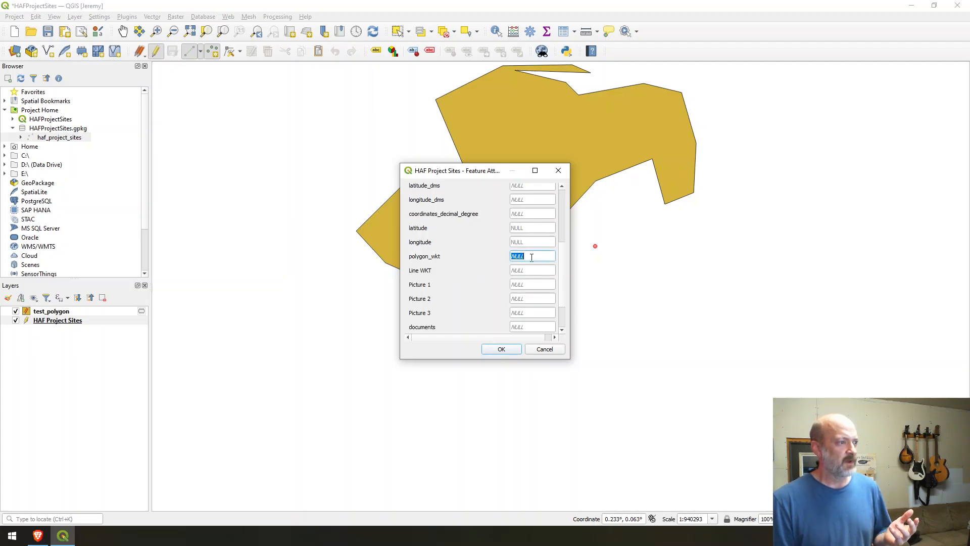
{"action": "key", "text": "ctrl+v"}
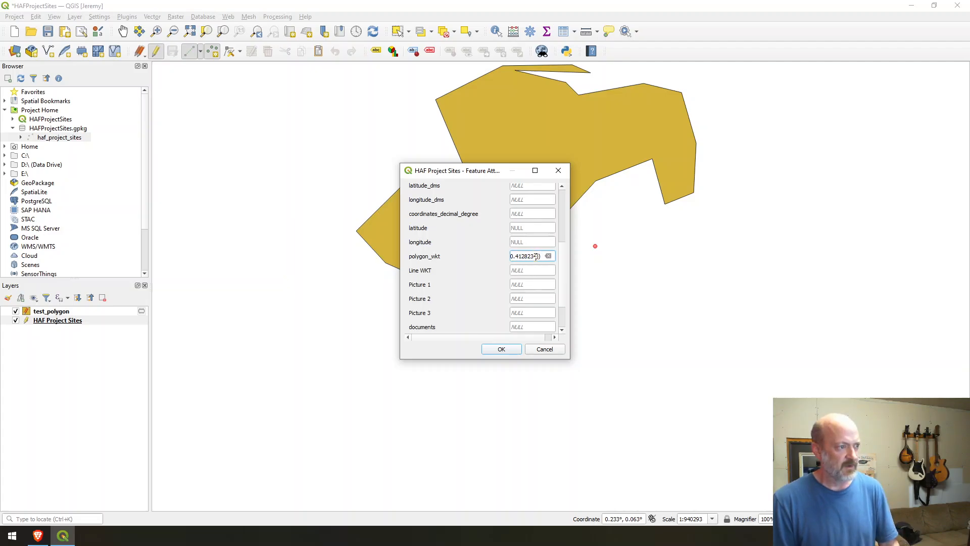
{"action": "key", "text": "Left"}
{"action": "key", "text": "Left"}
{"action": "key", "text": "Left"}
{"action": "key", "text": "Left"}
{"action": "key", "text": "Left"}
{"action": "key", "text": "Left"}
{"action": "key", "text": "Left"}
{"action": "key", "text": "Left"}
{"action": "key", "text": "Left"}
{"action": "key", "text": "Left"}
{"action": "key", "text": "Left"}
{"action": "key", "text": "Left"}
{"action": "key", "text": "Left"}
{"action": "key", "text": "Left"}
{"action": "key", "text": "Left"}
{"action": "key", "text": "Left"}
{"action": "key", "text": "Left"}
{"action": "key", "text": "Left"}
{"action": "key", "text": "Left"}
{"action": "key", "text": "Left"}
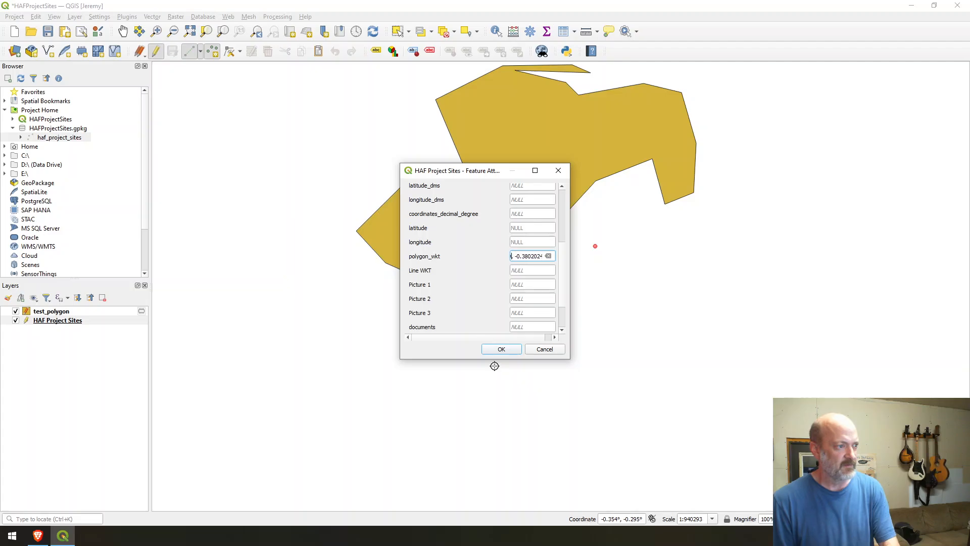
{"action": "key", "text": "Left"}
{"action": "key", "text": "Left"}
{"action": "key", "text": "Left"}
{"action": "key", "text": "Left"}
{"action": "key", "text": "Left"}
{"action": "key", "text": "Left"}
{"action": "key", "text": "Left"}
{"action": "key", "text": "Left"}
{"action": "key", "text": "Left"}
{"action": "key", "text": "Left"}
{"action": "key", "text": "Left"}
{"action": "key", "text": "Left"}
{"action": "key", "text": "Left"}
{"action": "key", "text": "Left"}
{"action": "key", "text": "Left"}
{"action": "key", "text": "Left"}
{"action": "key", "text": "Left"}
{"action": "key", "text": "Left"}
{"action": "key", "text": "Left"}
{"action": "key", "text": "Left"}
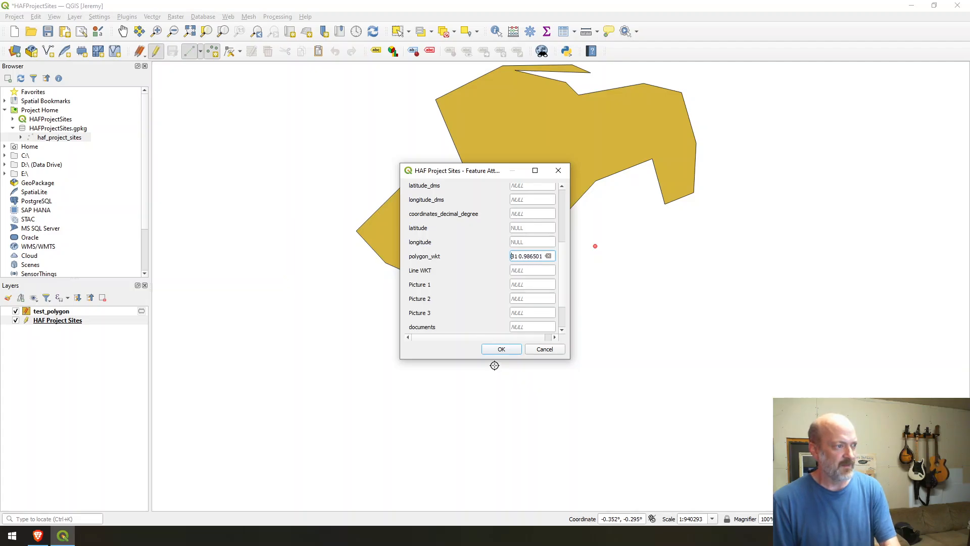
{"action": "key", "text": "Left"}
{"action": "key", "text": "Left"}
{"action": "key", "text": "Left"}
{"action": "key", "text": "Left"}
{"action": "key", "text": "Left"}
{"action": "key", "text": "Left"}
{"action": "key", "text": "Left"}
{"action": "key", "text": "Left"}
{"action": "left_click", "coordinate": [502, 350]}
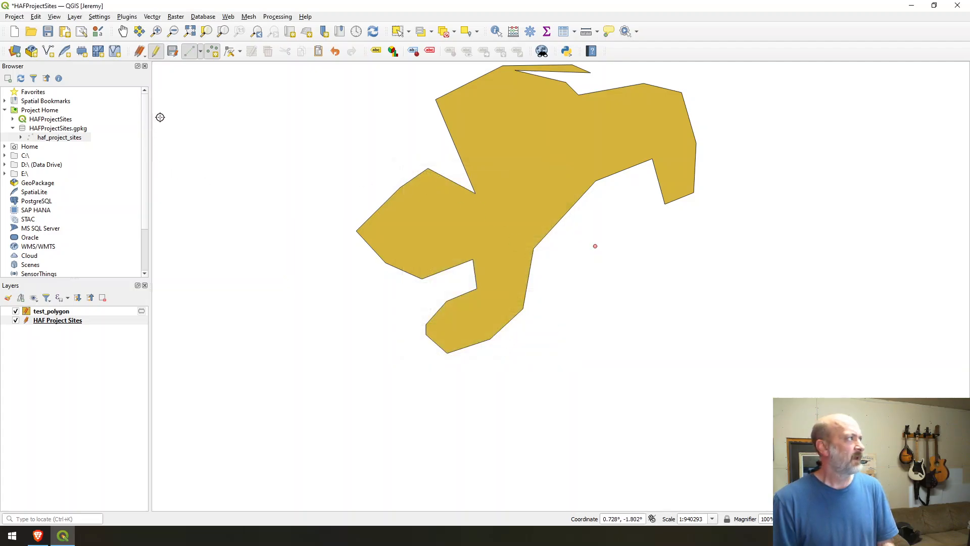
Step: Save the HAF Project Sites layer edits and check the polygon_wkt column in its attribute table
{"action": "left_click", "coordinate": [176, 55]}
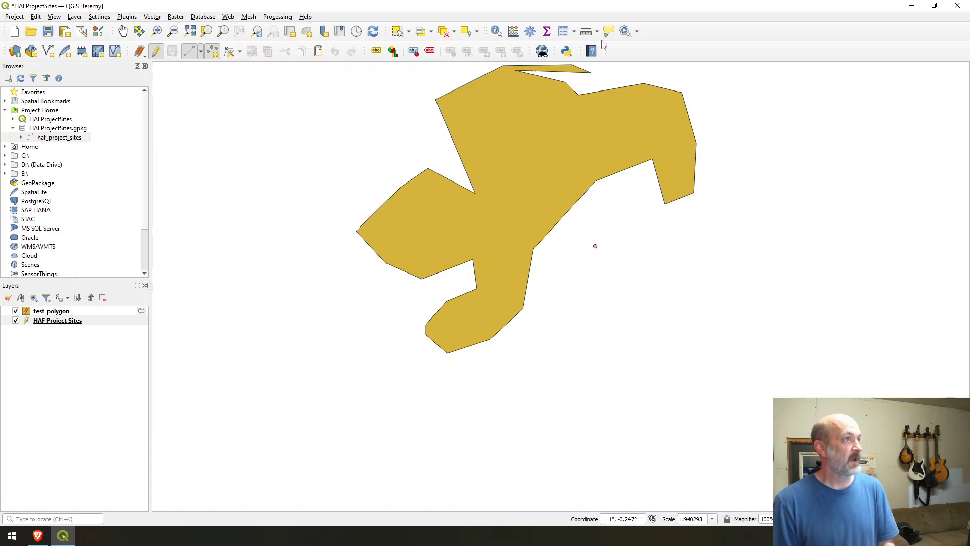
{"action": "left_click", "coordinate": [562, 32]}
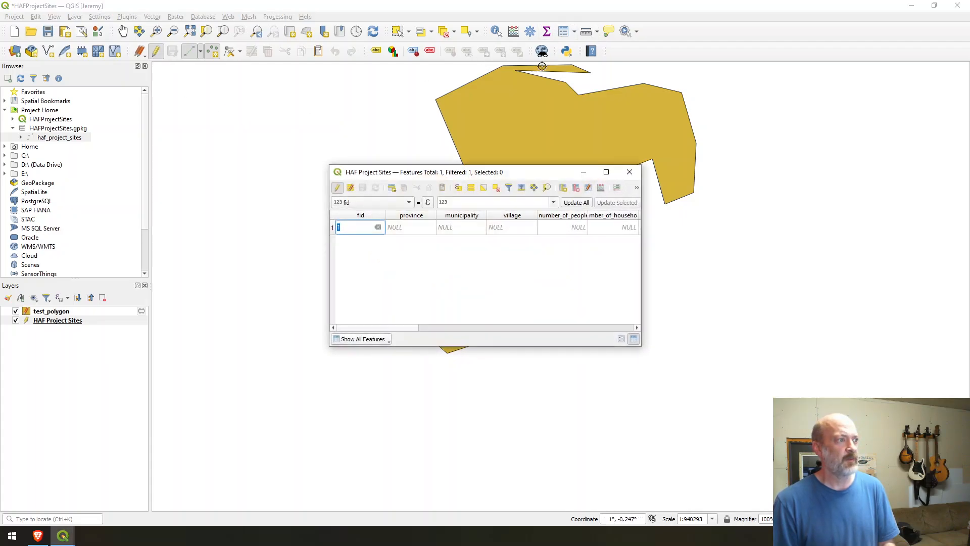
{"action": "left_click_drag", "start_coordinate": [411, 329], "coordinate": [551, 321]}
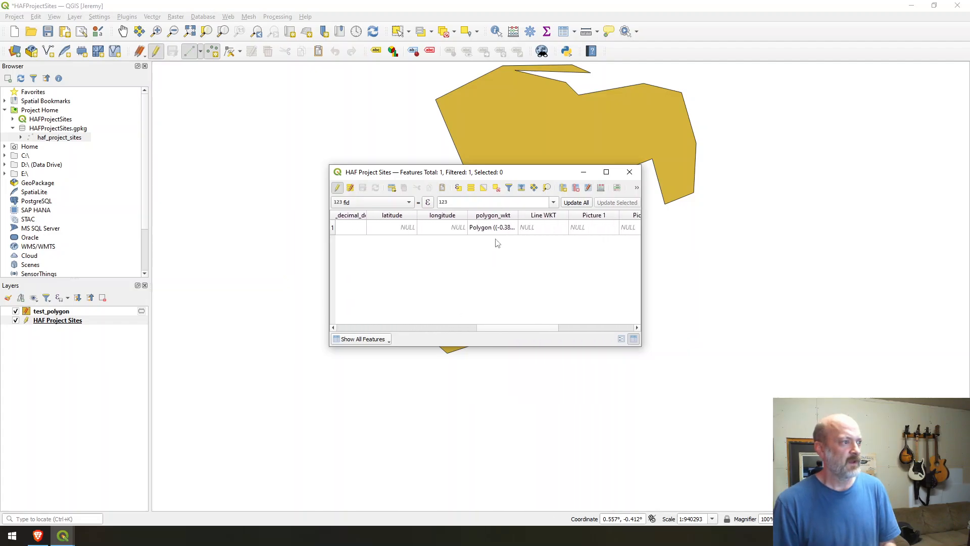